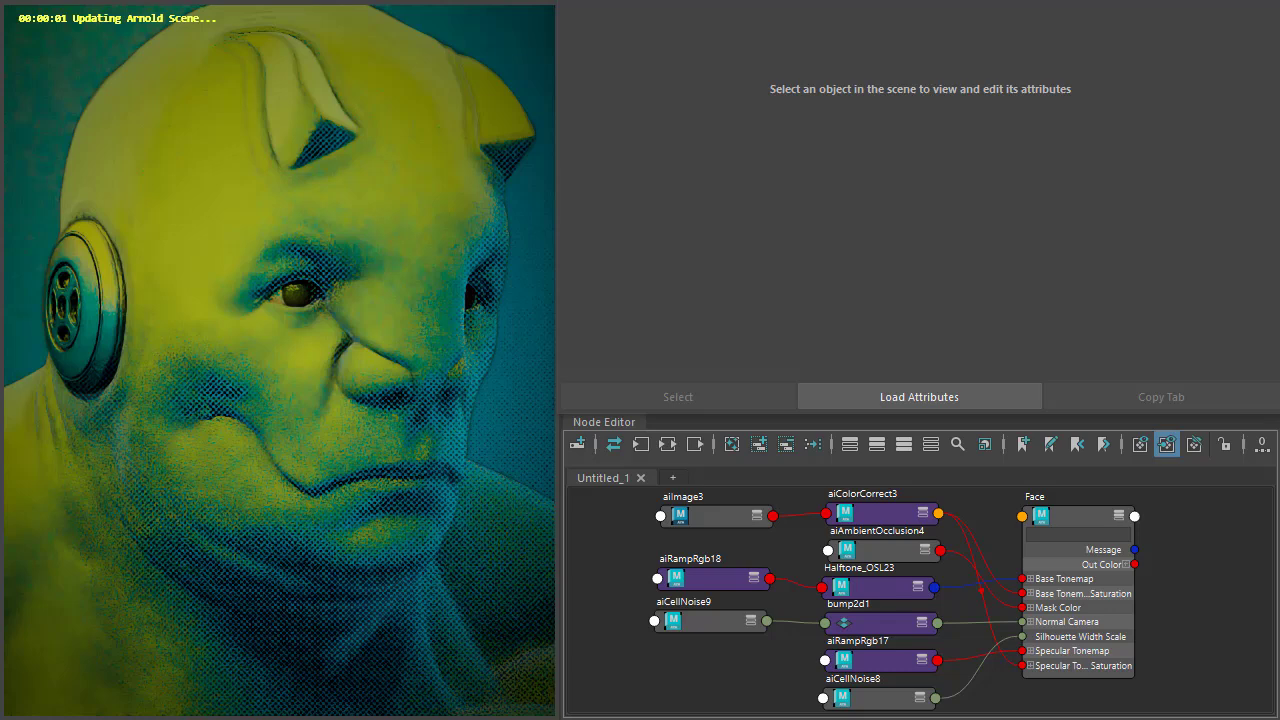
Step: Switch the Arnold render filter type to gaussian and back to contour, keeping the Render Settings open
drag(1212, 47, 921, 4)
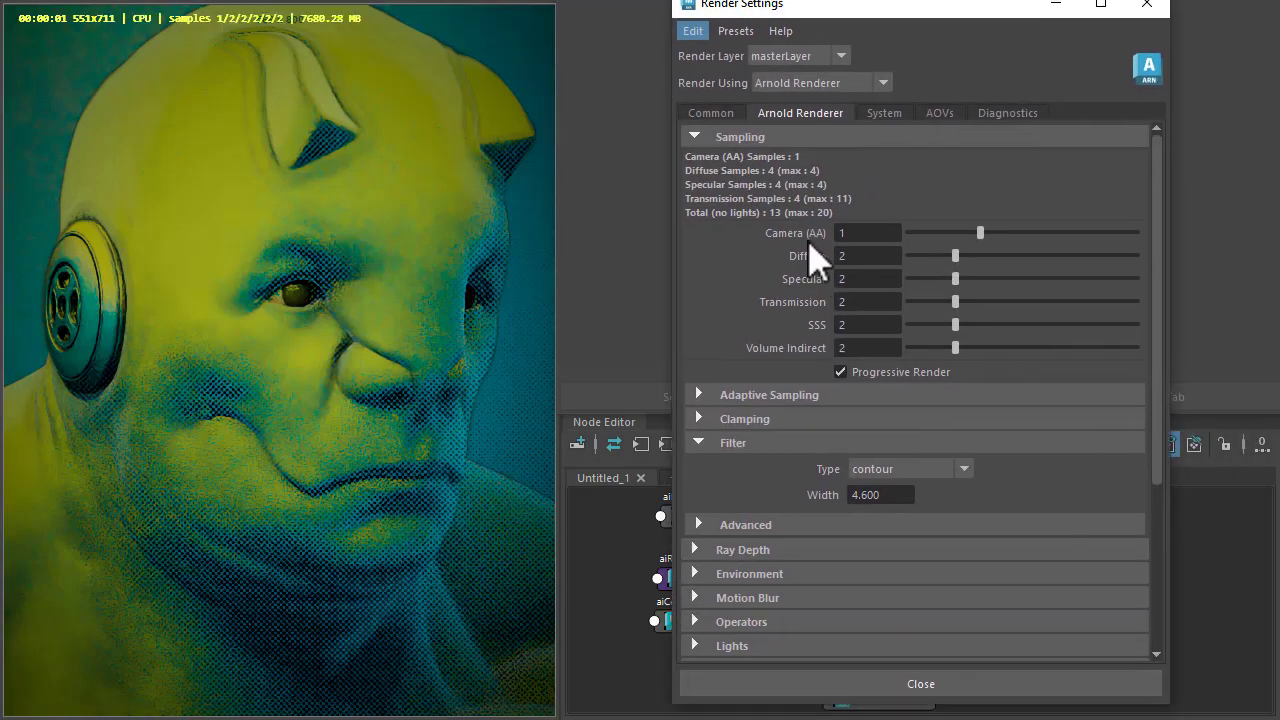
click(845, 233)
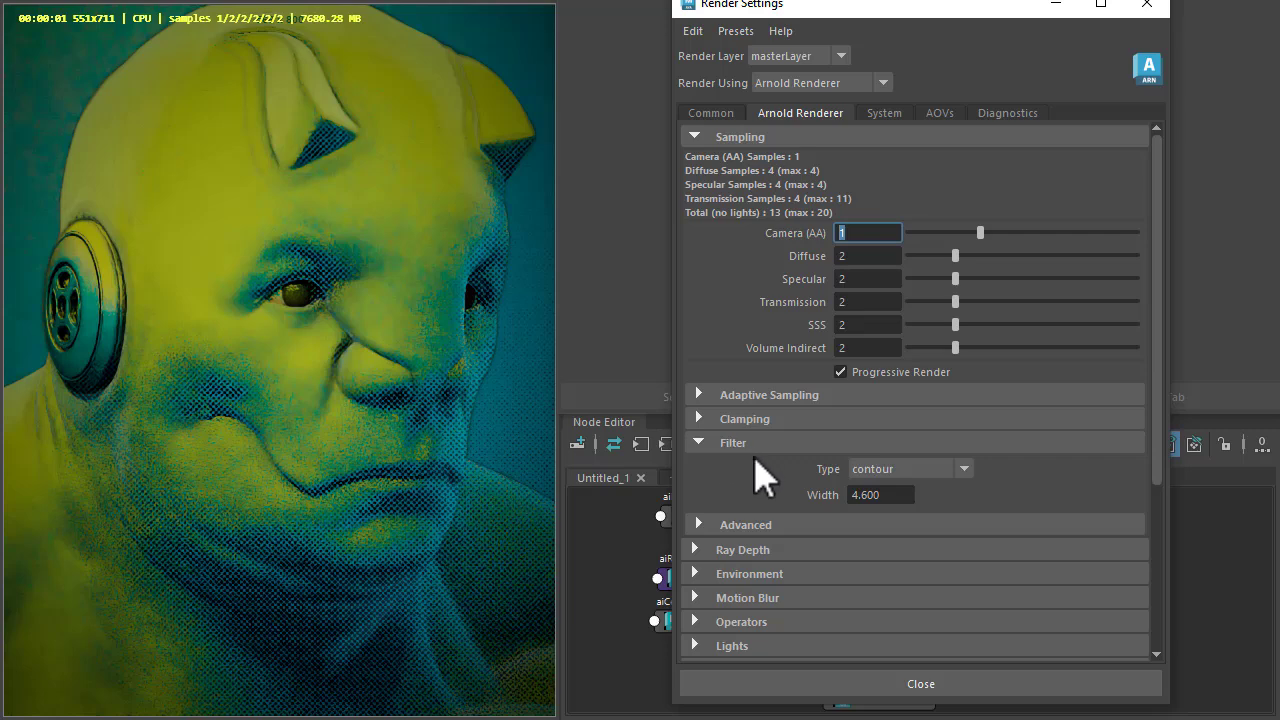
click(895, 470)
click(908, 563)
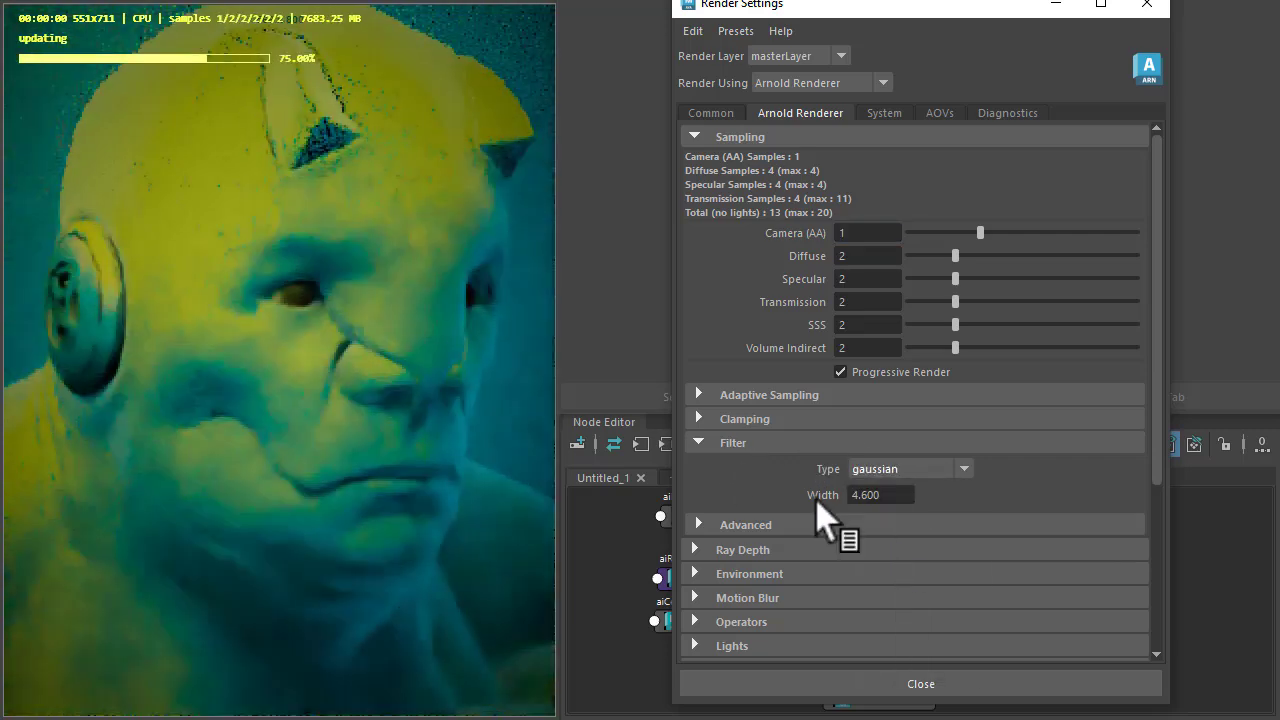
click(910, 471)
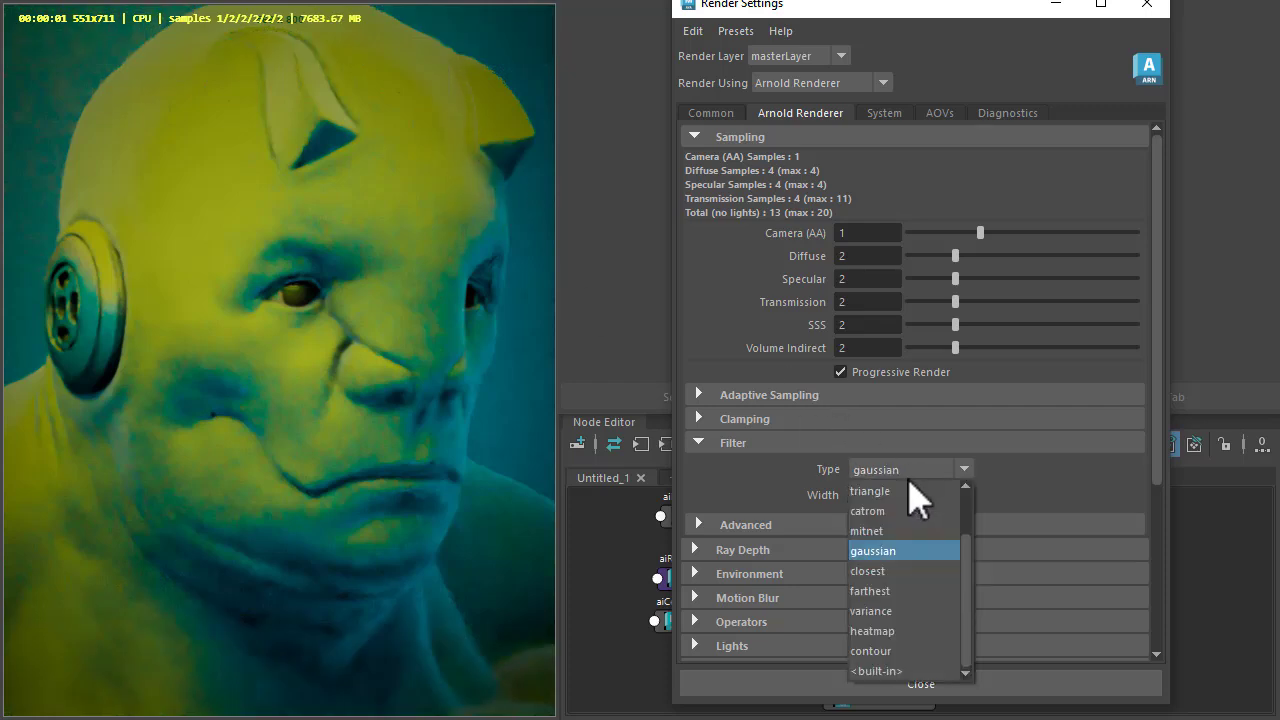
click(912, 651)
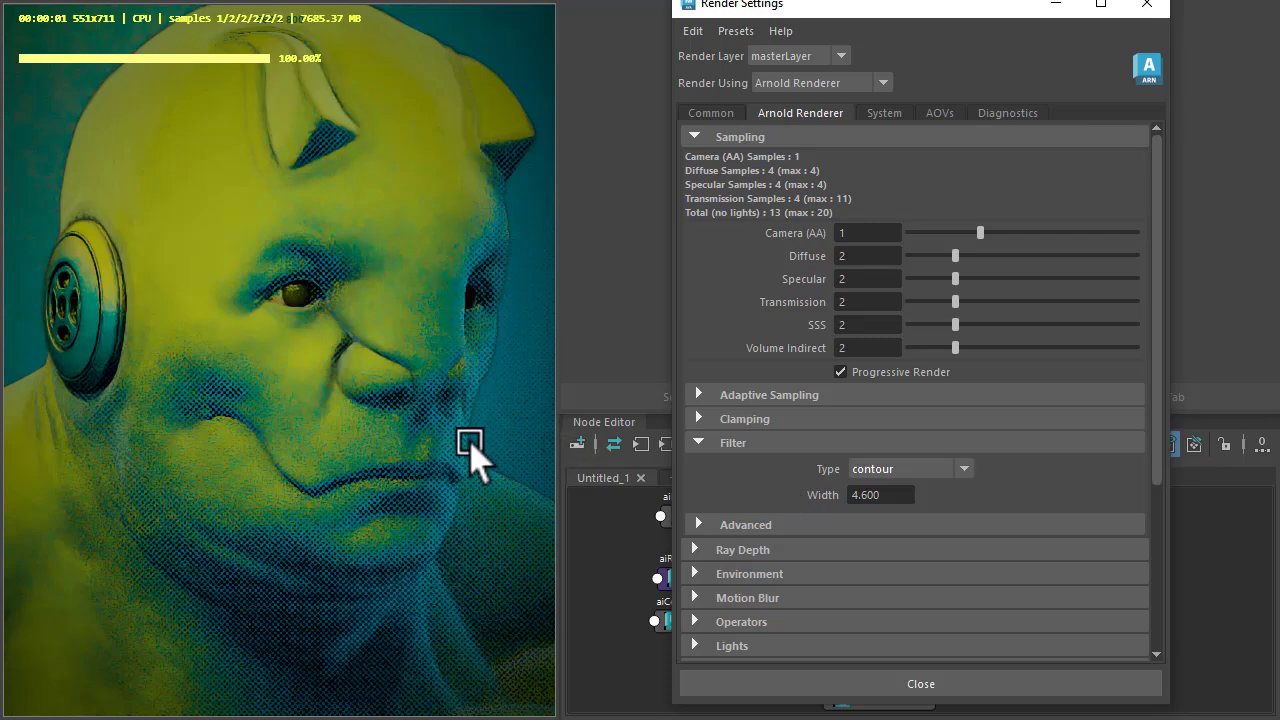
Step: Toggle the denoiser, tonemap, lens effects and exposure imagers off and on, and close the render settings
scroll(758, 515, down, 3)
scroll(758, 522, down, 1)
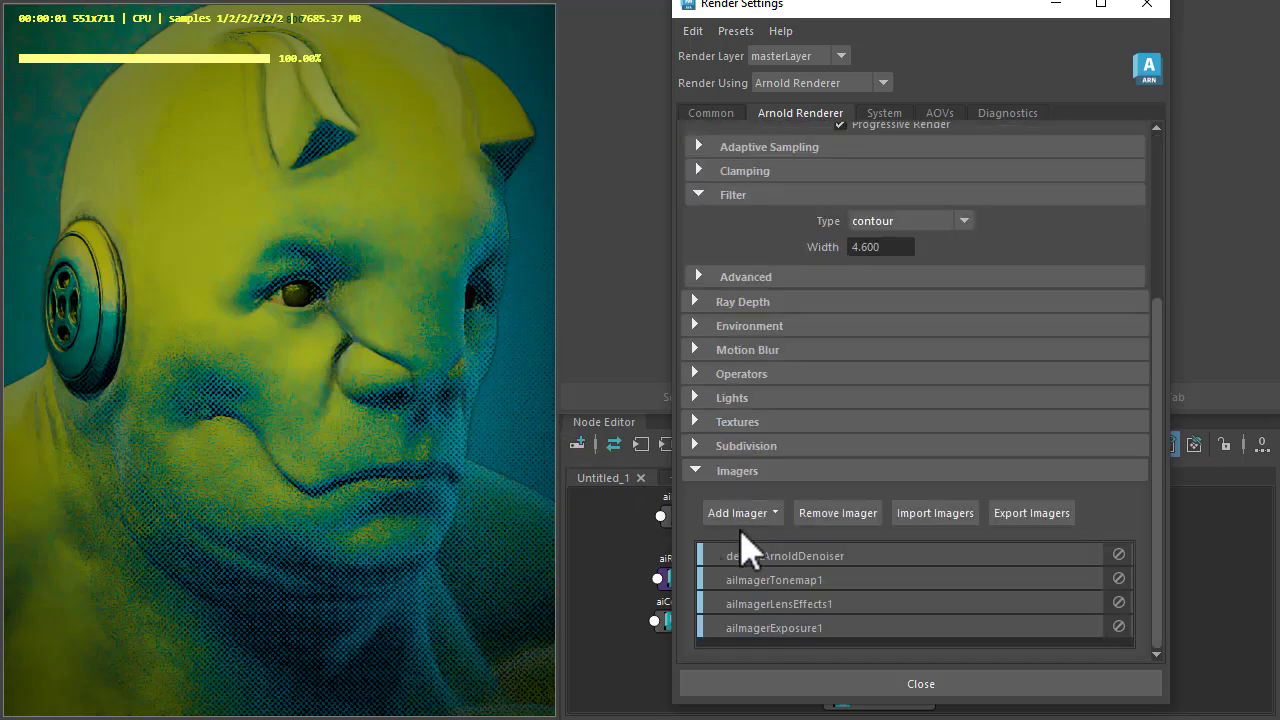
click(1119, 554)
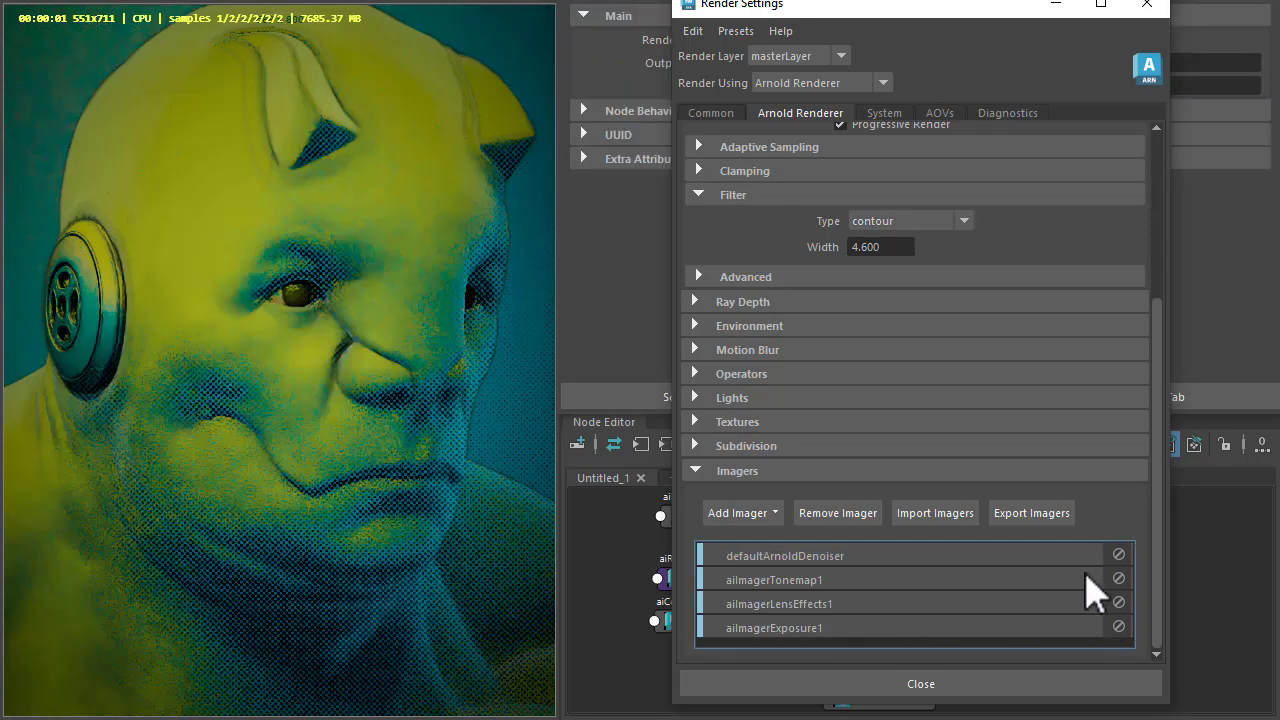
click(1119, 578)
click(1119, 578)
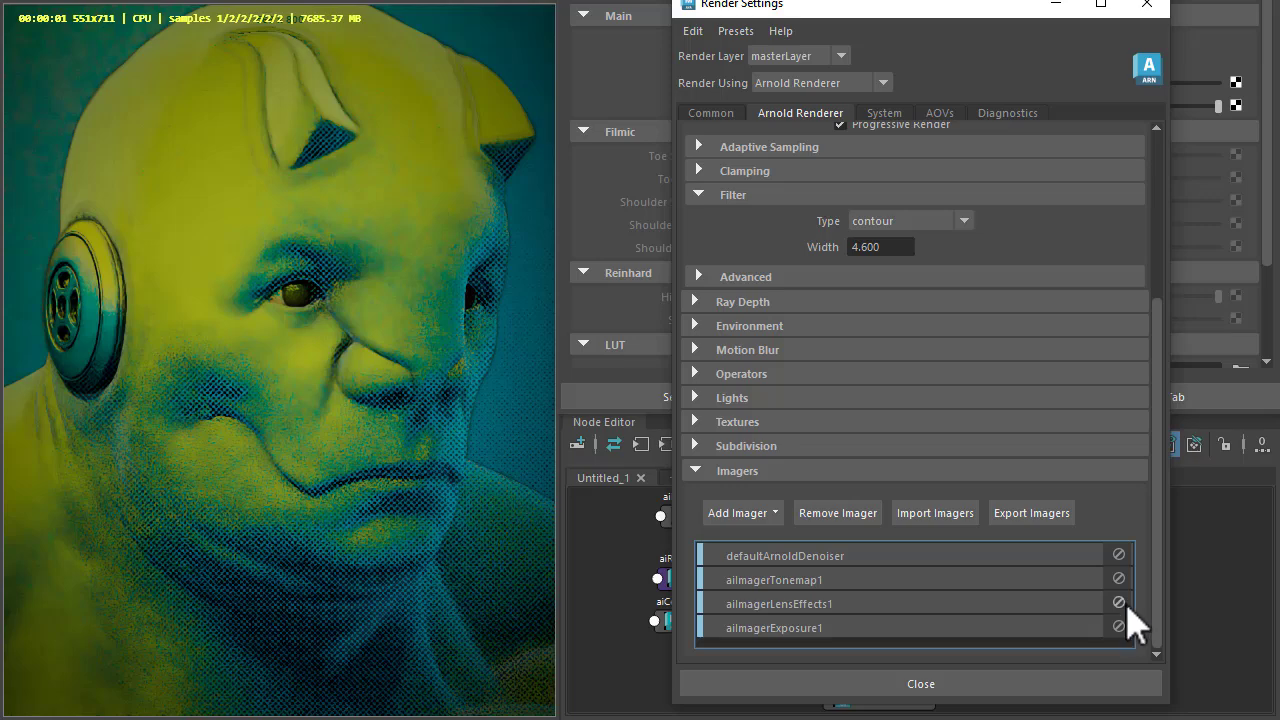
click(1119, 602)
click(1119, 602)
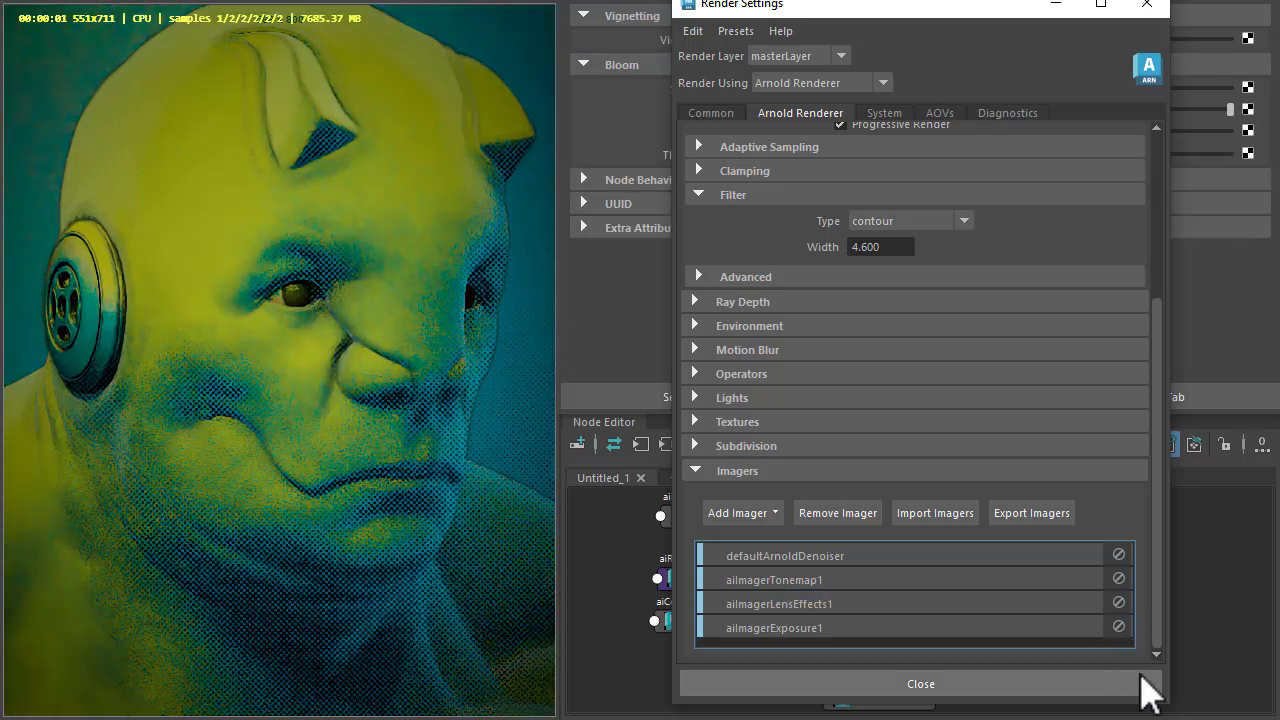
click(1119, 626)
click(1119, 626)
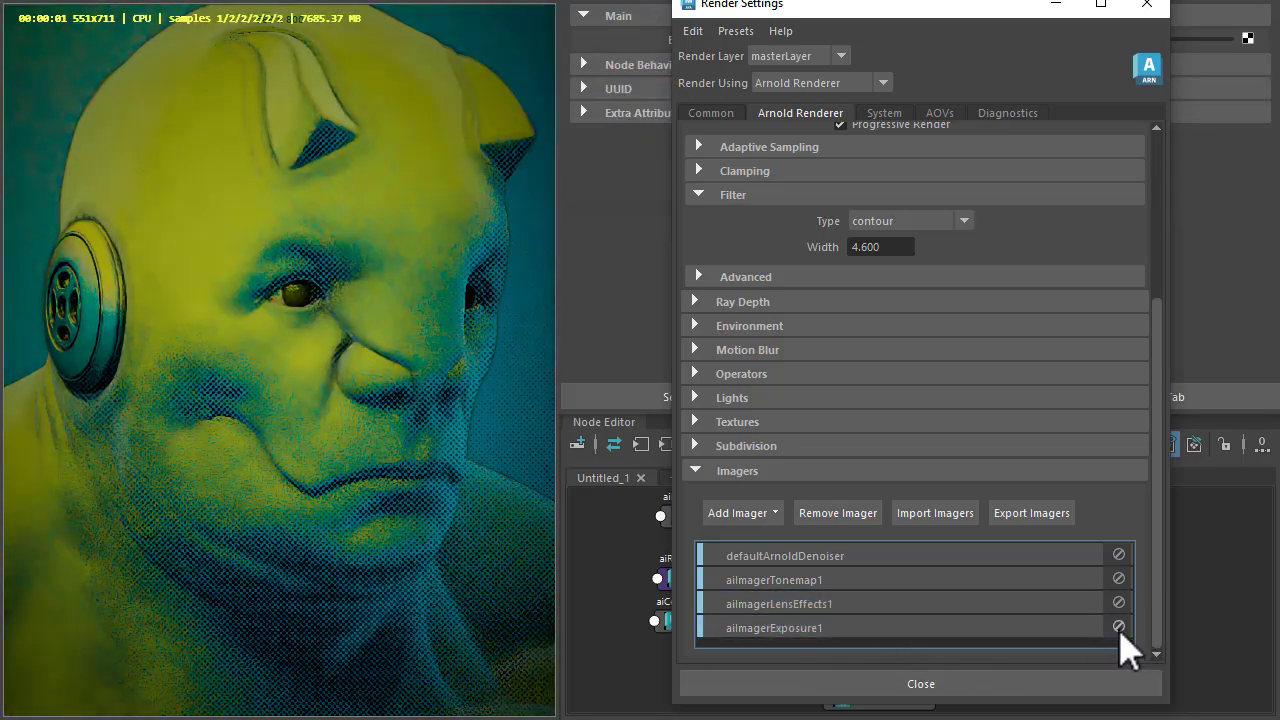
click(855, 684)
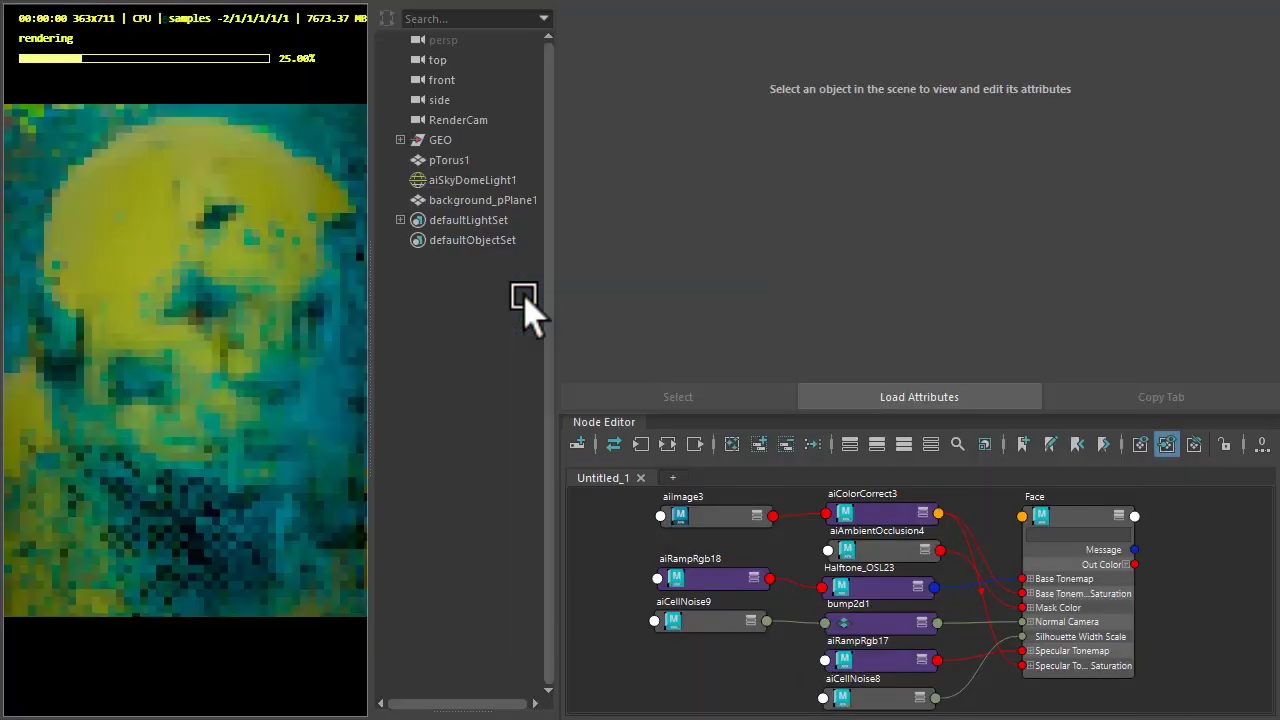
Step: Keep pTorus1's Arnold translator as mesh_light, turn off its Light Visible option, and deselect it
click(449, 163)
click(329, 143)
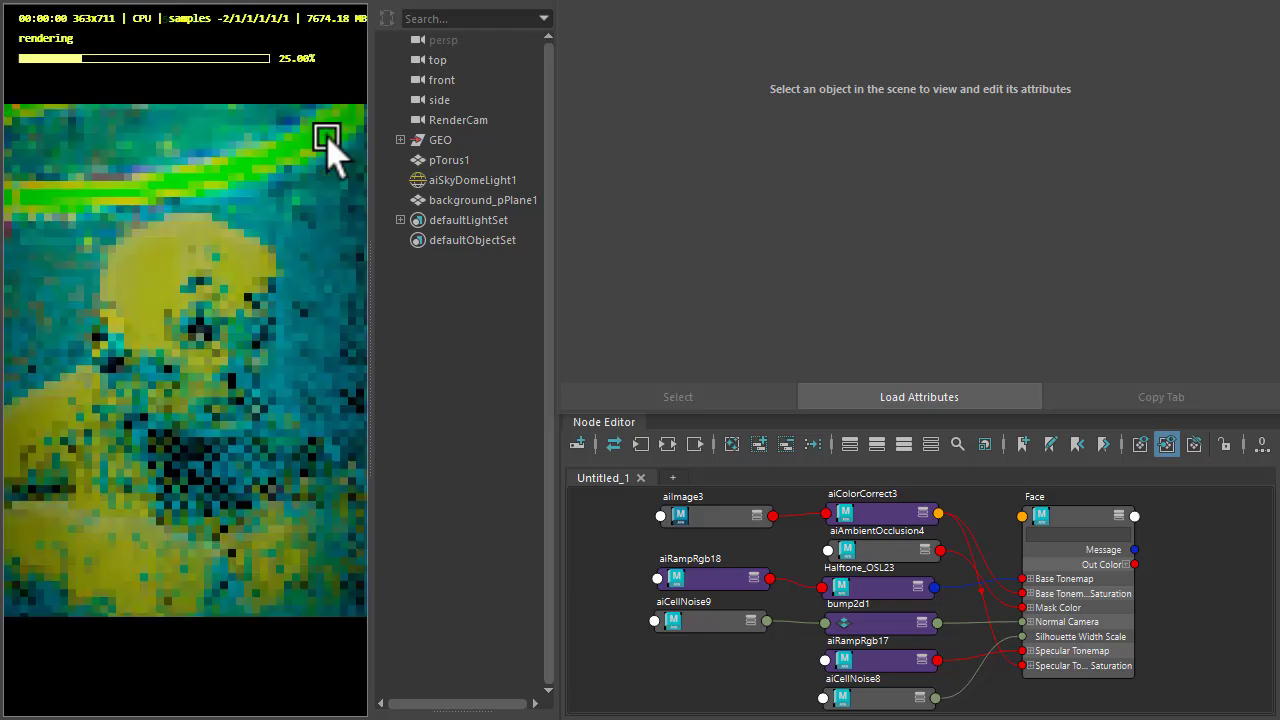
click(455, 161)
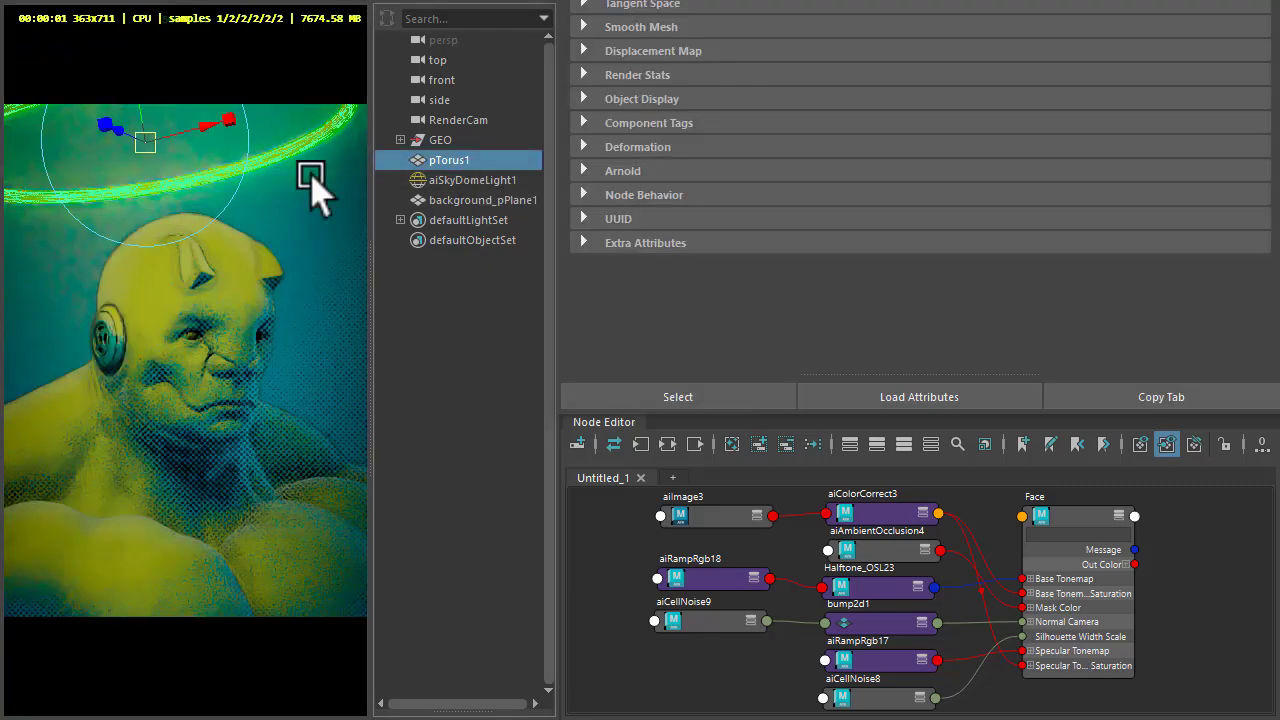
click(622, 172)
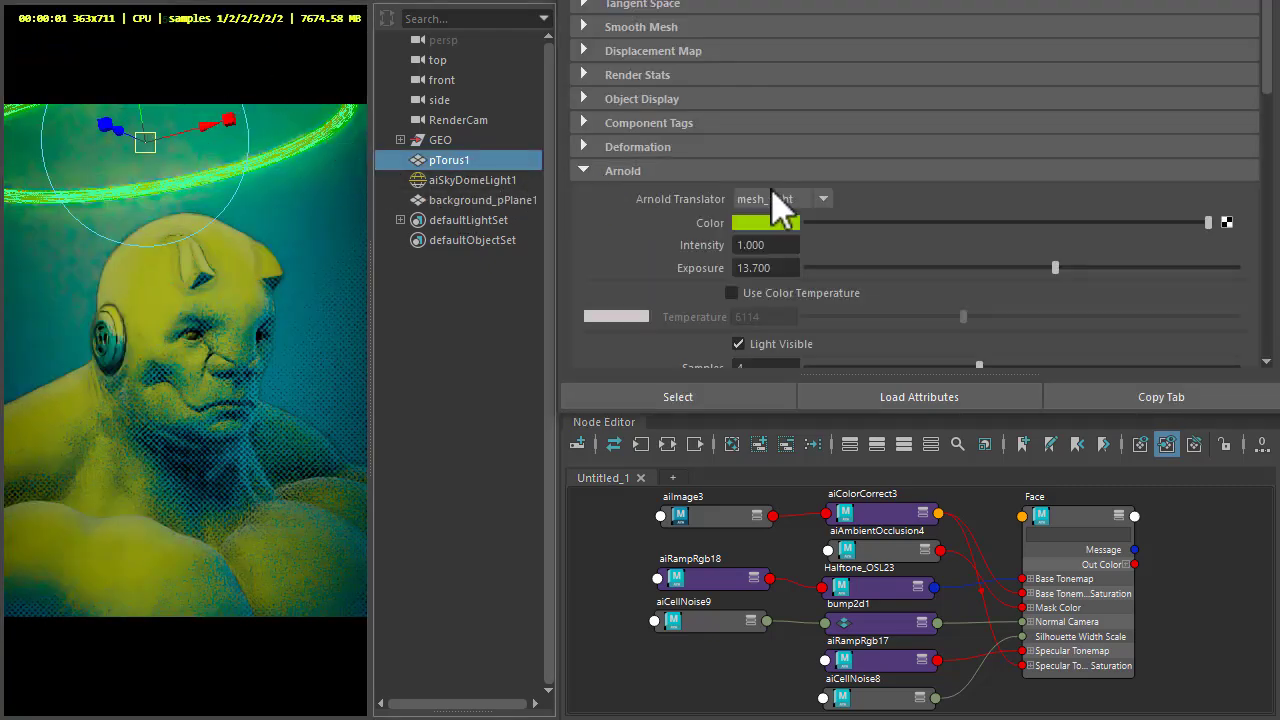
click(795, 200)
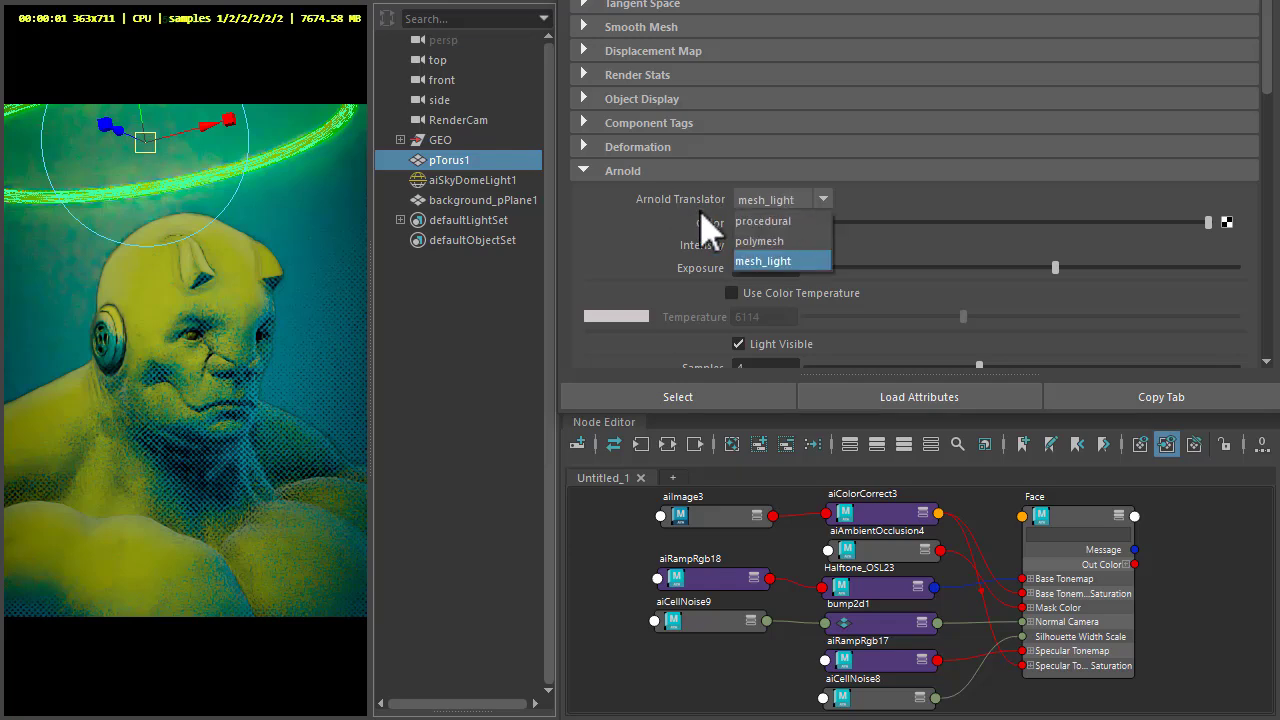
click(763, 262)
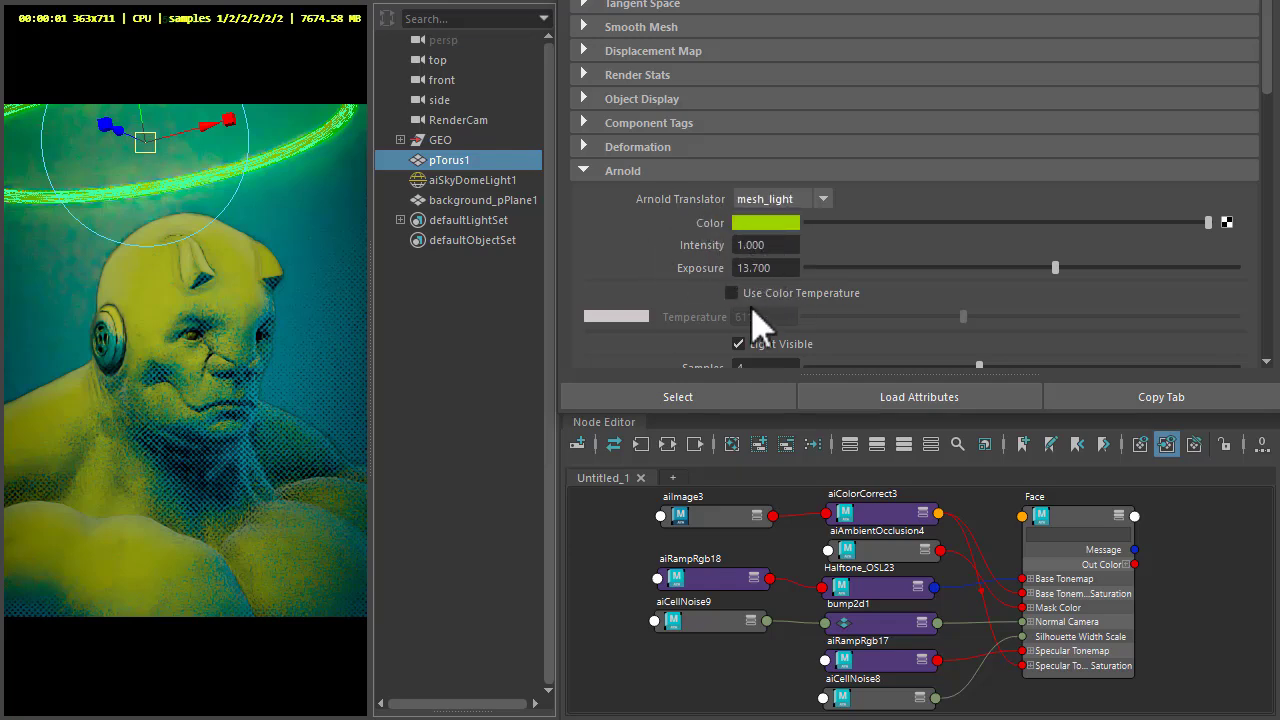
click(779, 348)
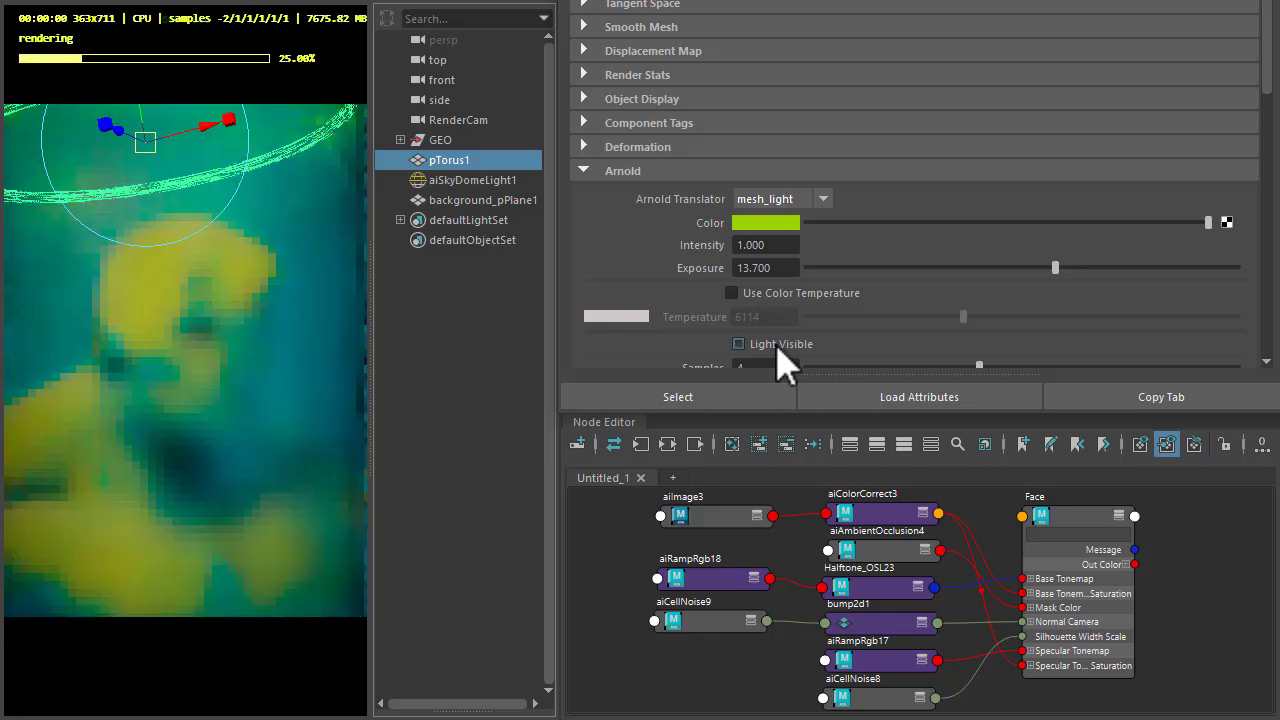
click(343, 234)
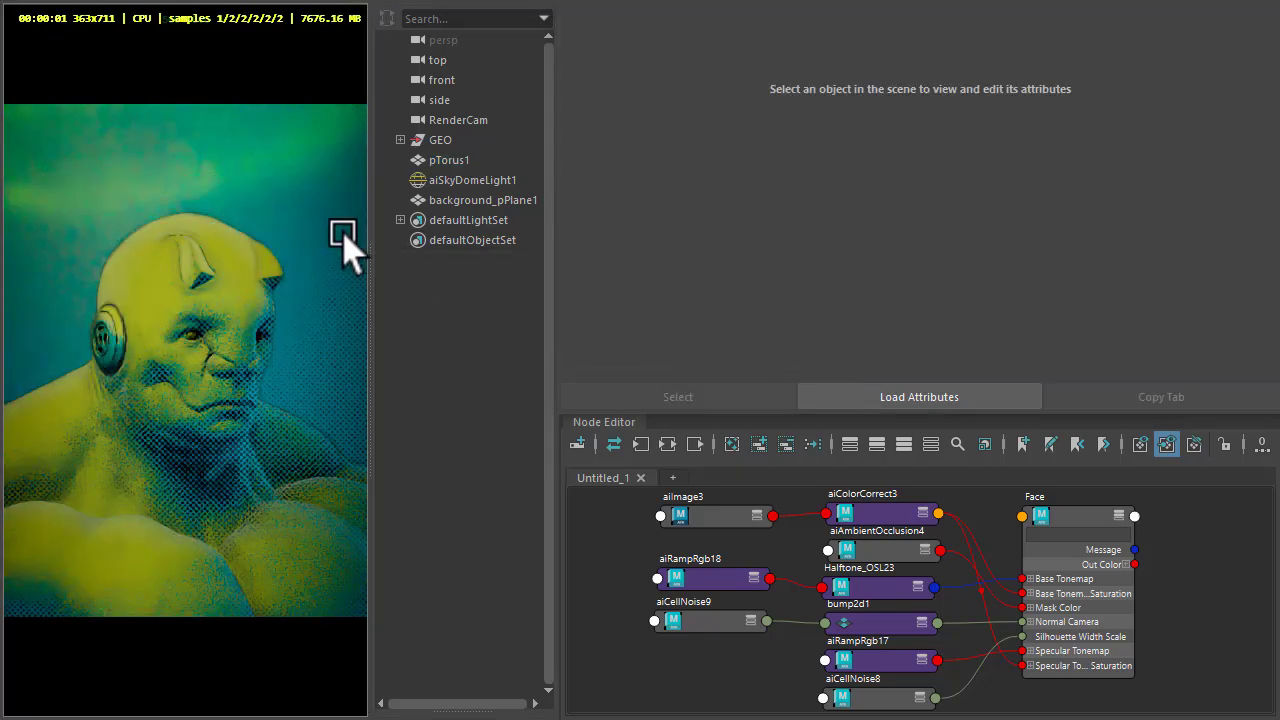
Step: Open the aiAtmosphereVolume from the render settings' Environment section and set its Density to 0
scroll(343, 234, up, 6)
scroll(343, 234, down, 3)
scroll(343, 236, down, 3)
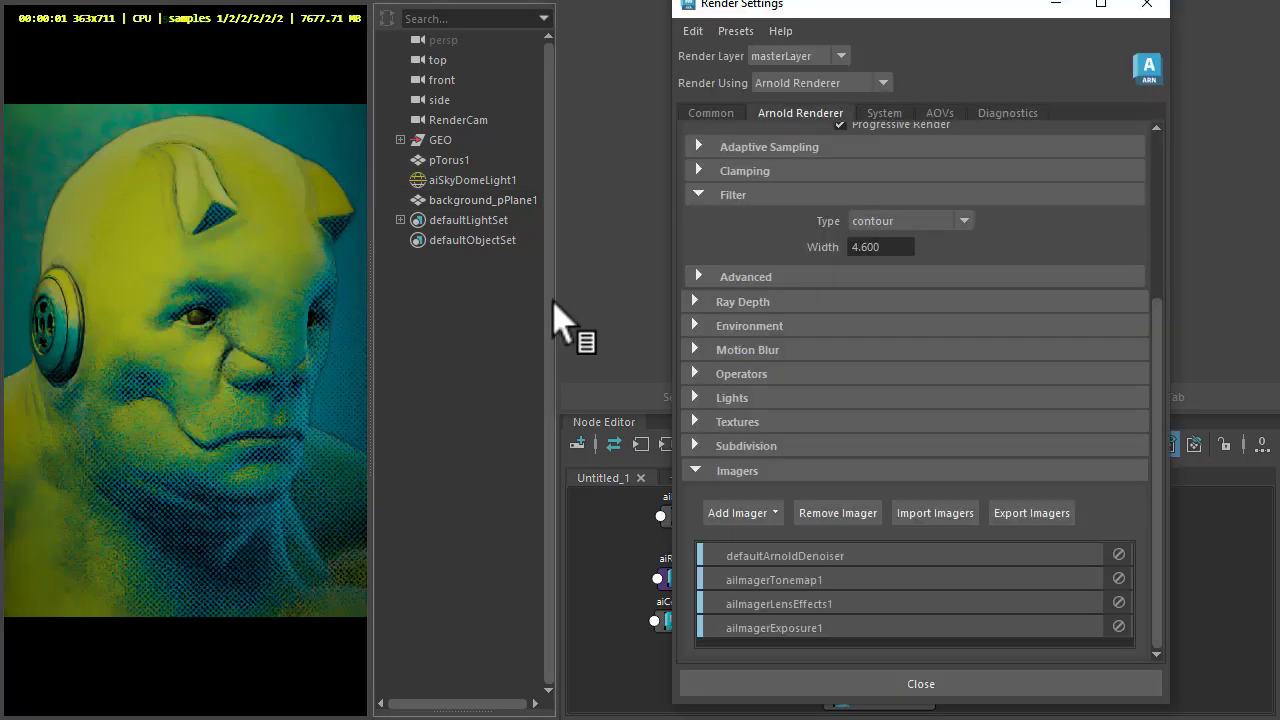
click(772, 324)
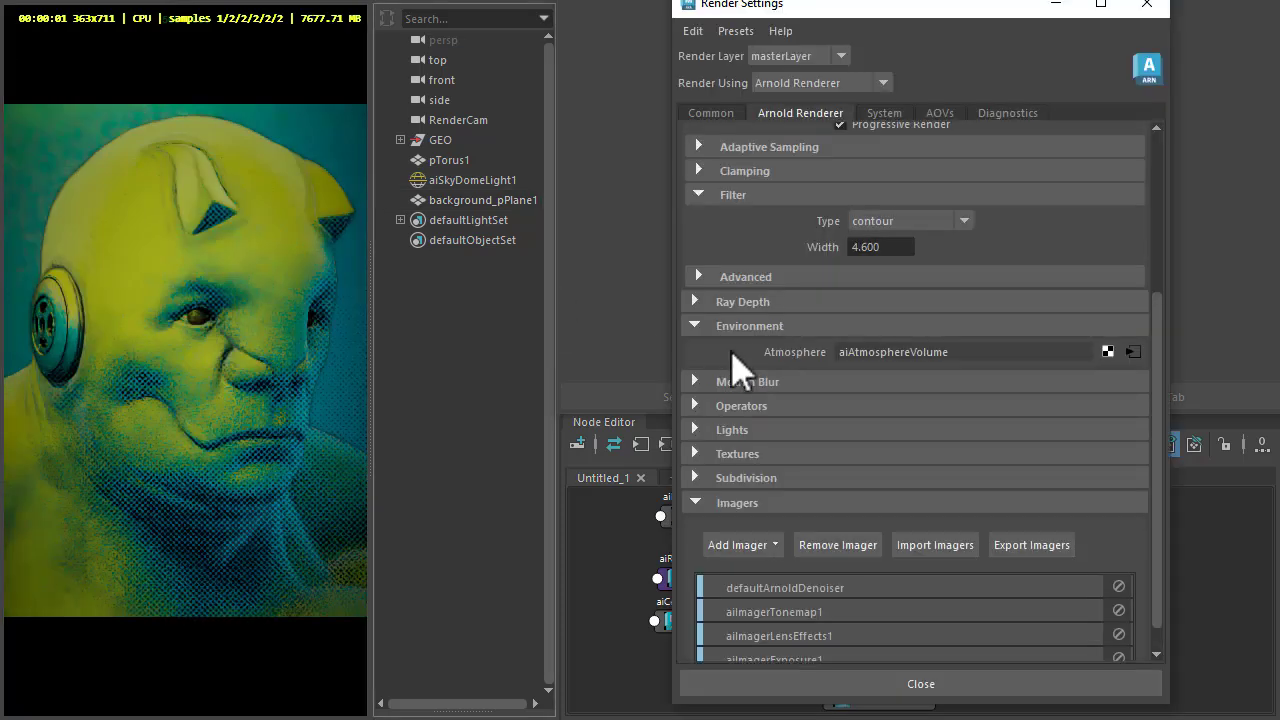
click(1133, 353)
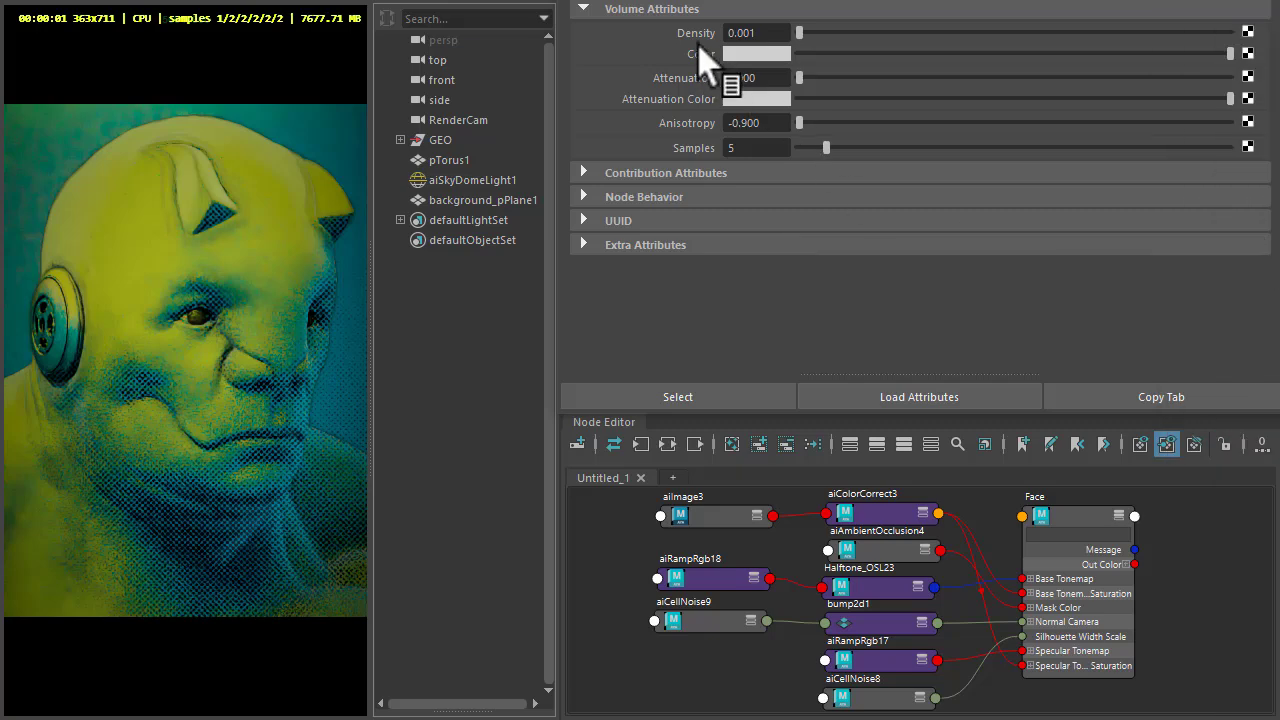
click(757, 35)
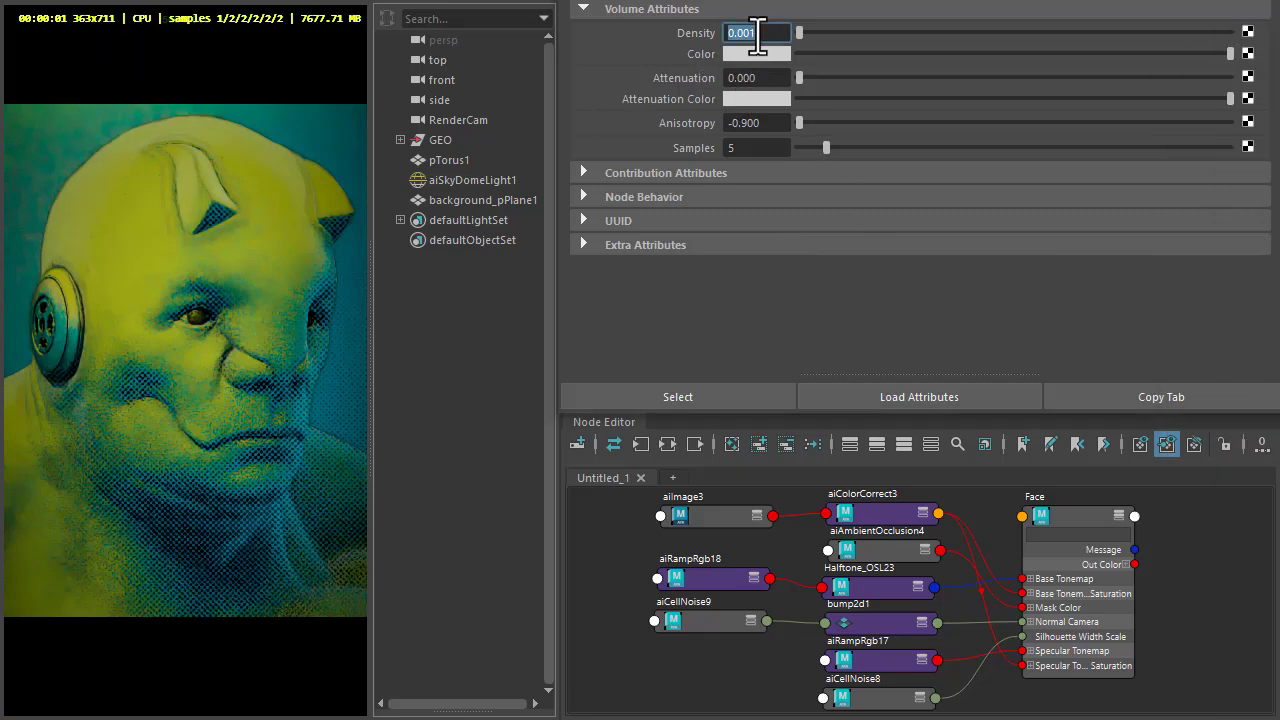
text(0)
key(Tab)
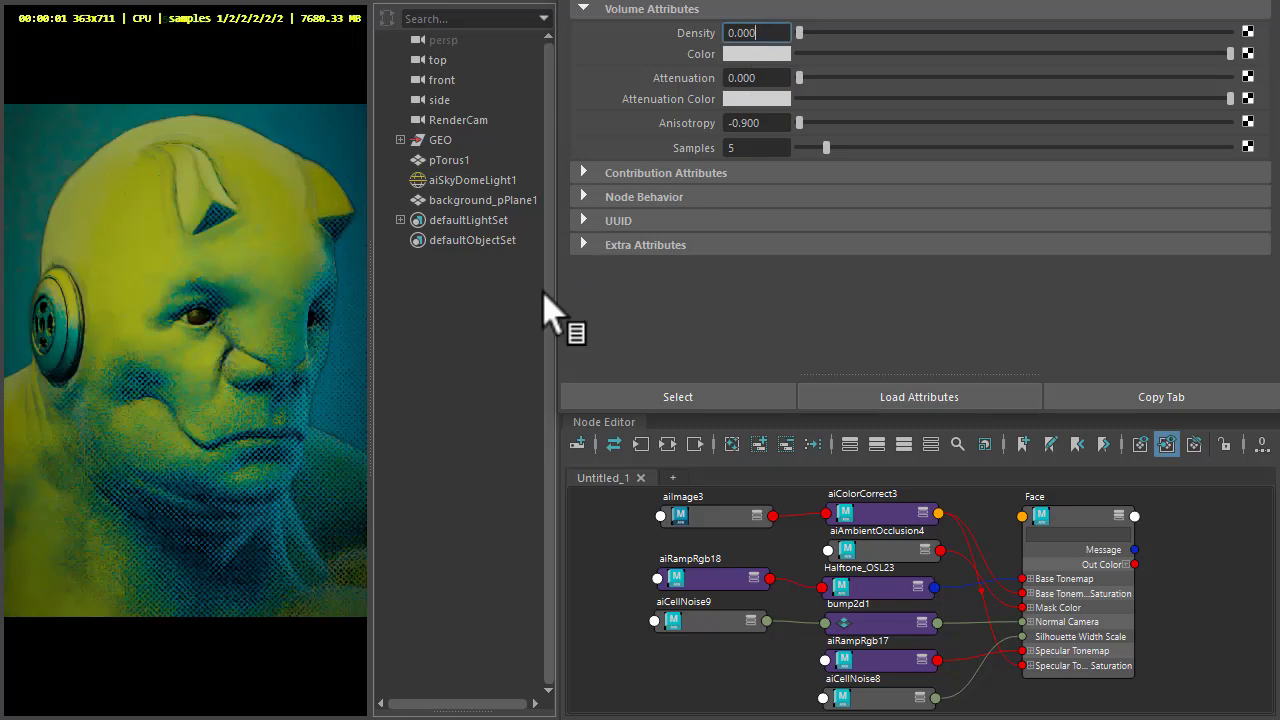
Step: View the aiSkyDomeLight1 attributes, and temporarily hide background_pPlane1 to compare the render
click(501, 182)
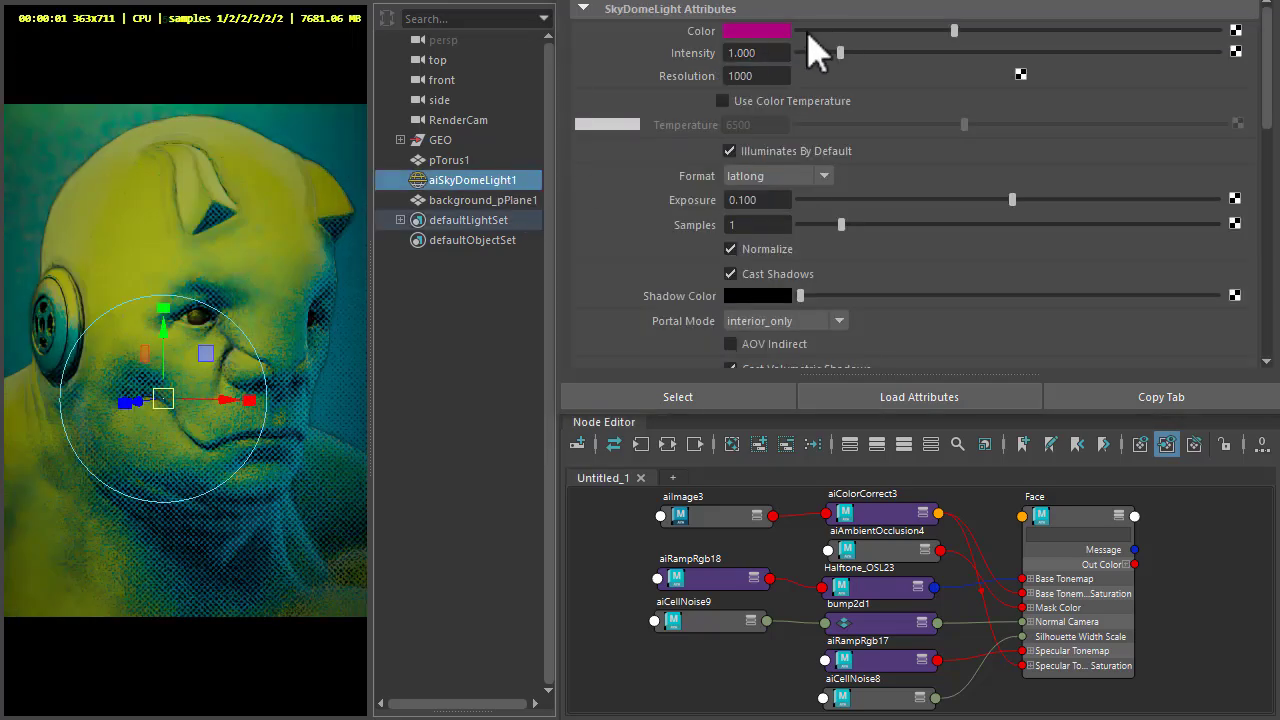
click(526, 200)
key(ctrl+h)
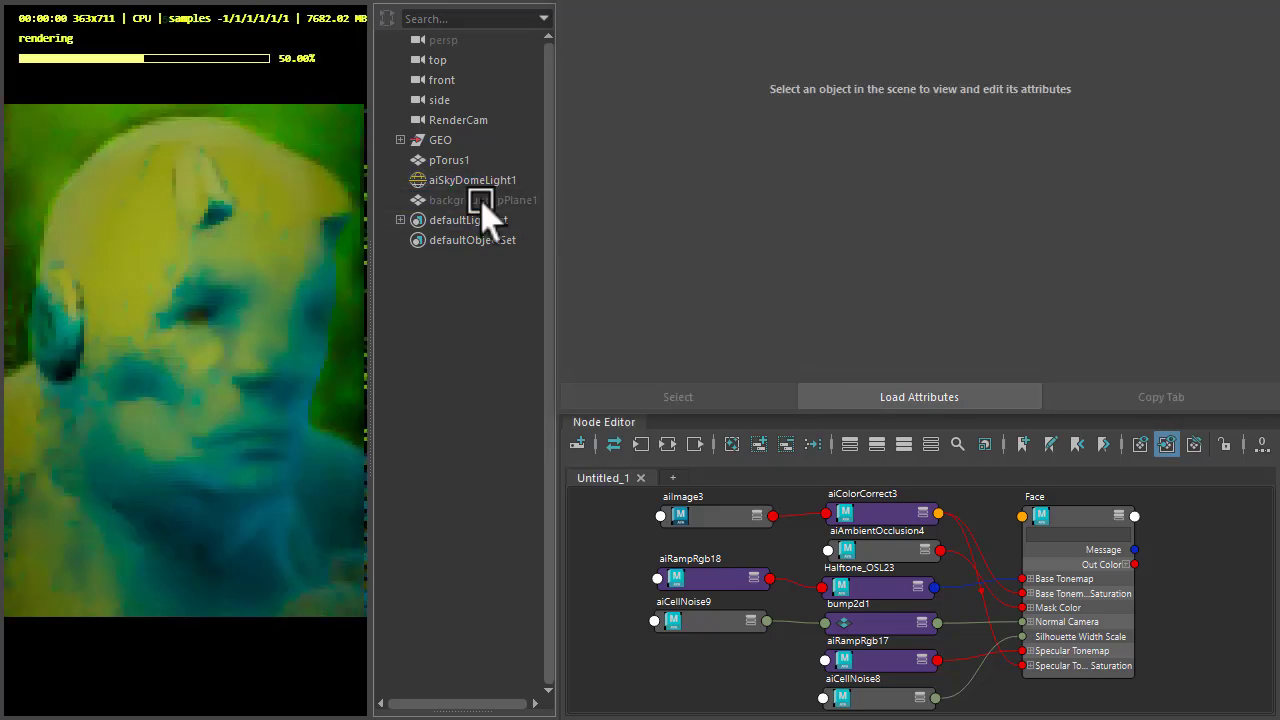
click(483, 200)
Step: Raise the edge Opacity and Scaling of the Face toon shader to 1
click(1065, 540)
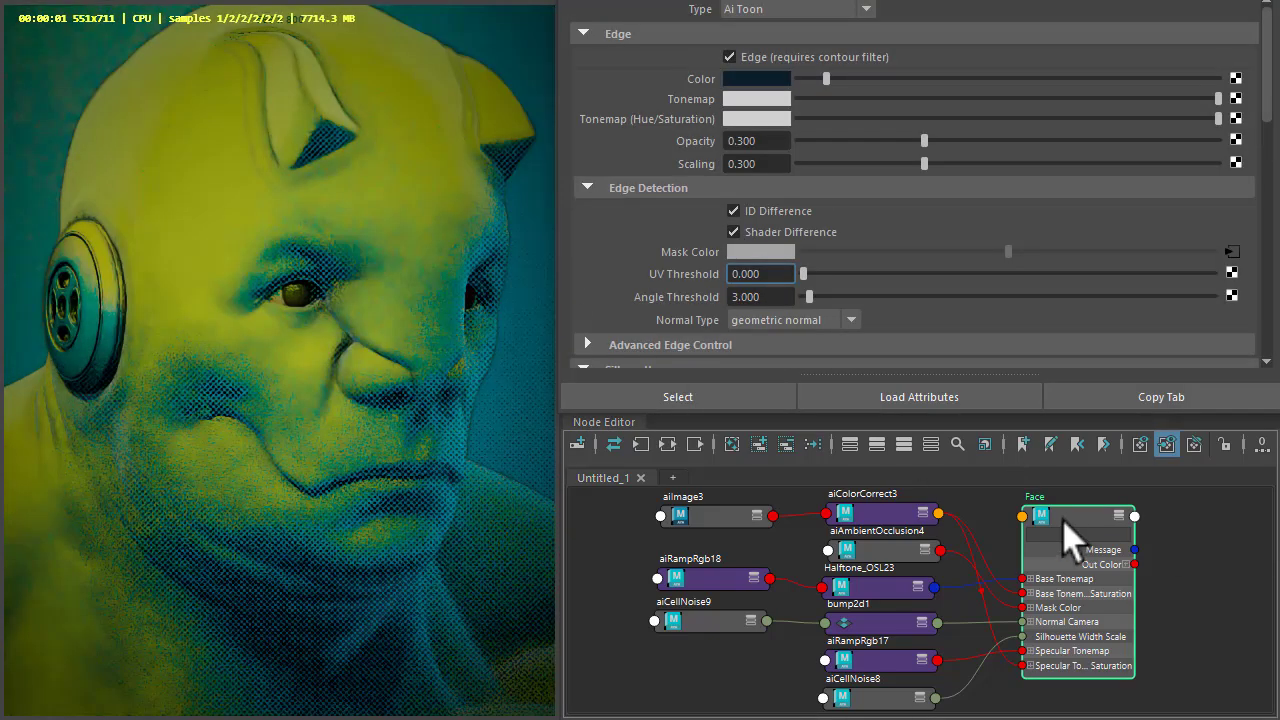
drag(1070, 535, 1073, 535)
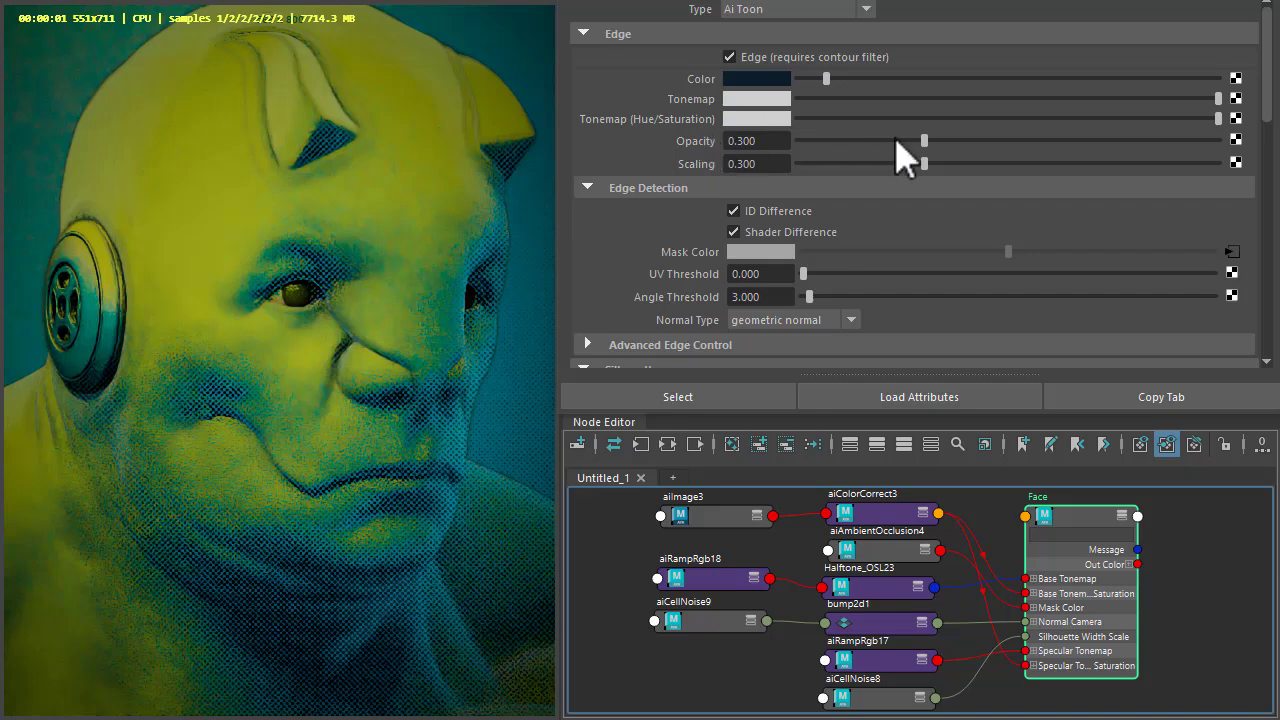
drag(927, 141, 1218, 141)
drag(926, 163, 1218, 163)
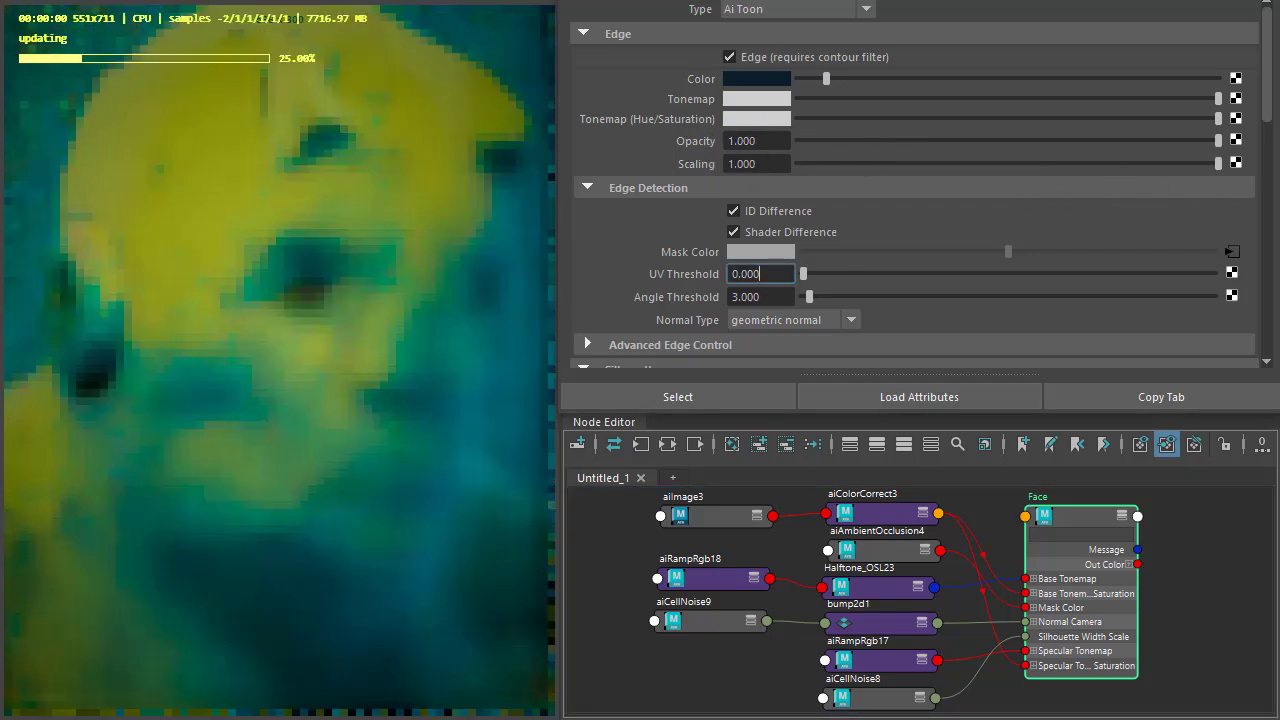
Step: Set both the edge Opacity and the edge Scaling of the Face shader to 0.3
click(760, 141)
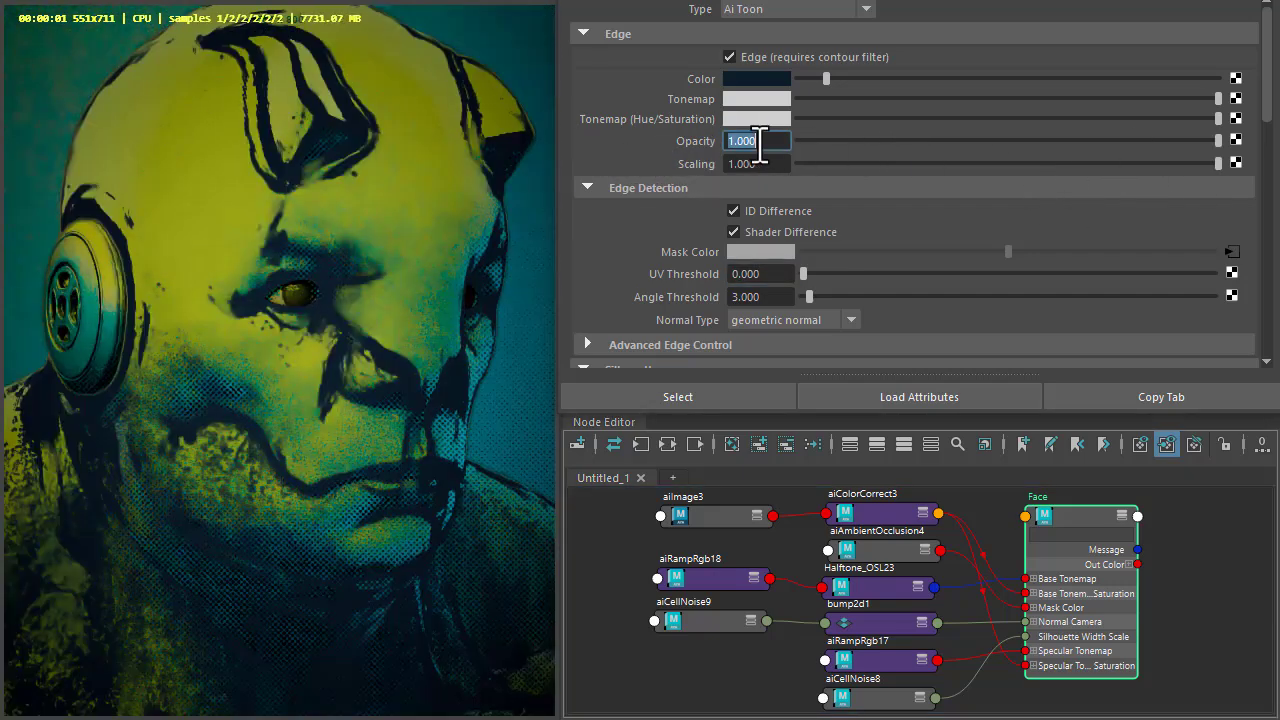
text(.3)
key(Tab)
text(.3)
key(Tab)
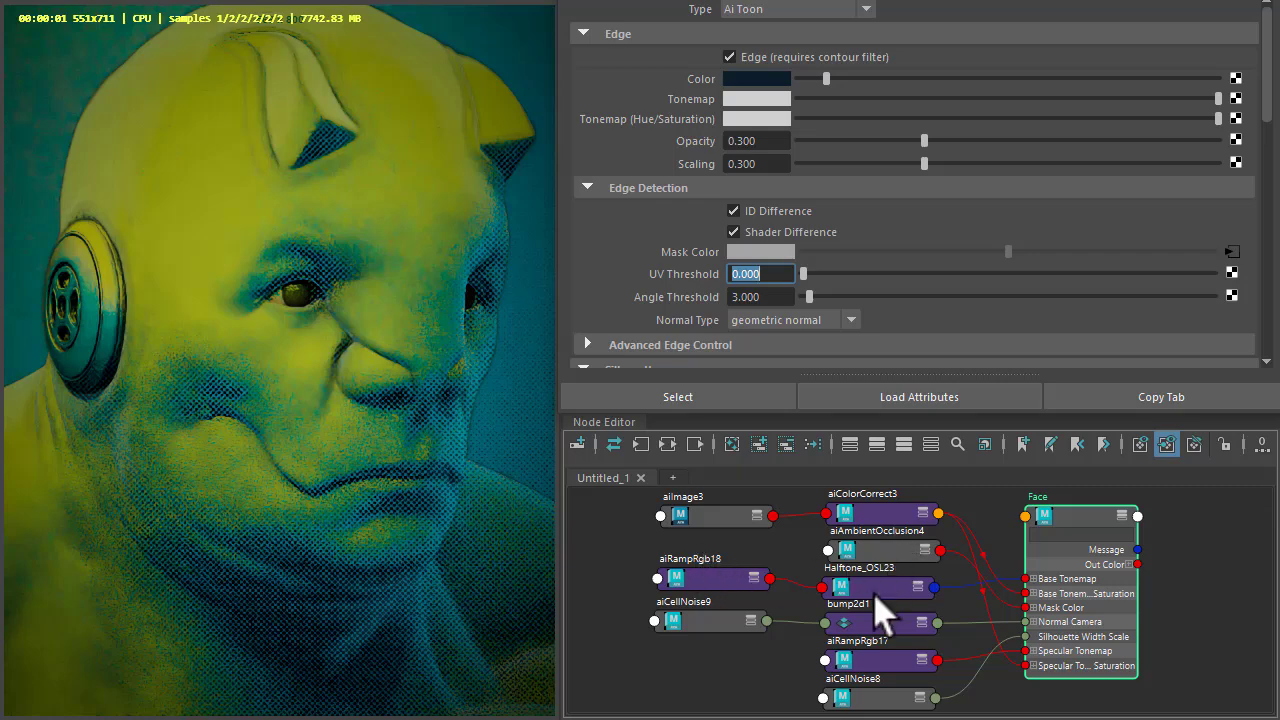
Step: Disconnect aiAmbientOcclusion4 from the Face shader's Mask Color, and undo the disconnection
click(881, 553)
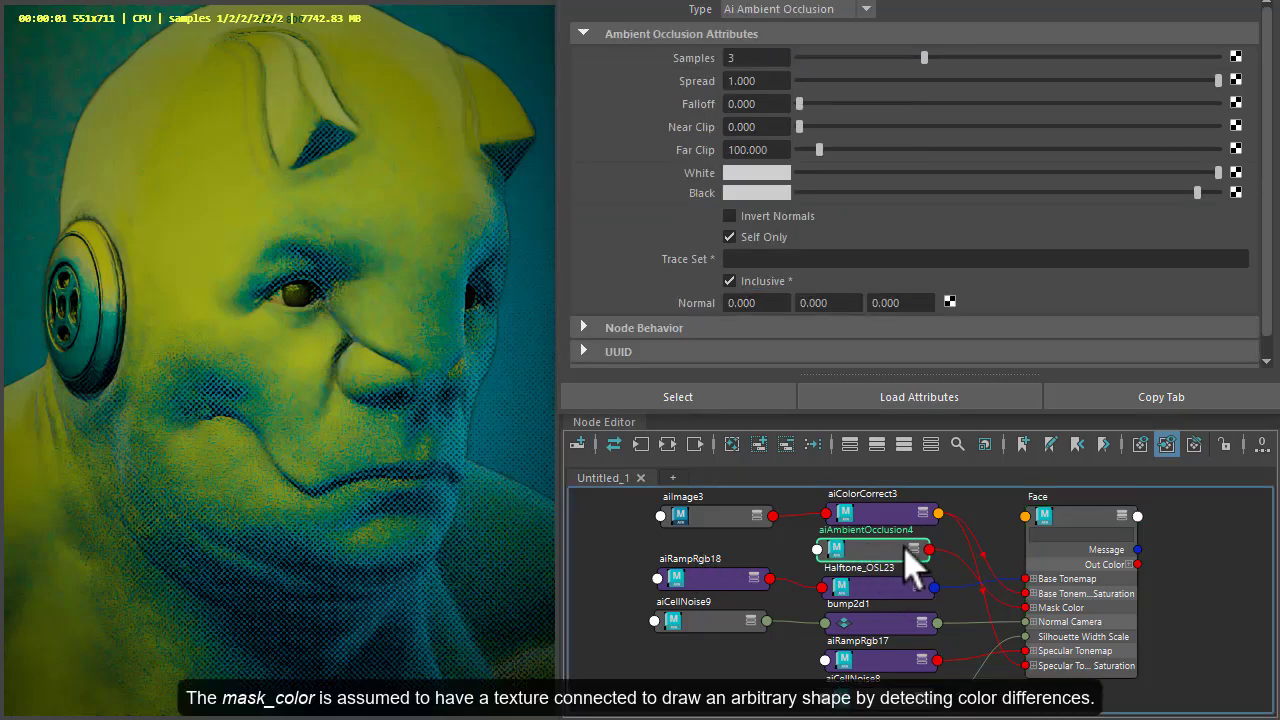
click(955, 565)
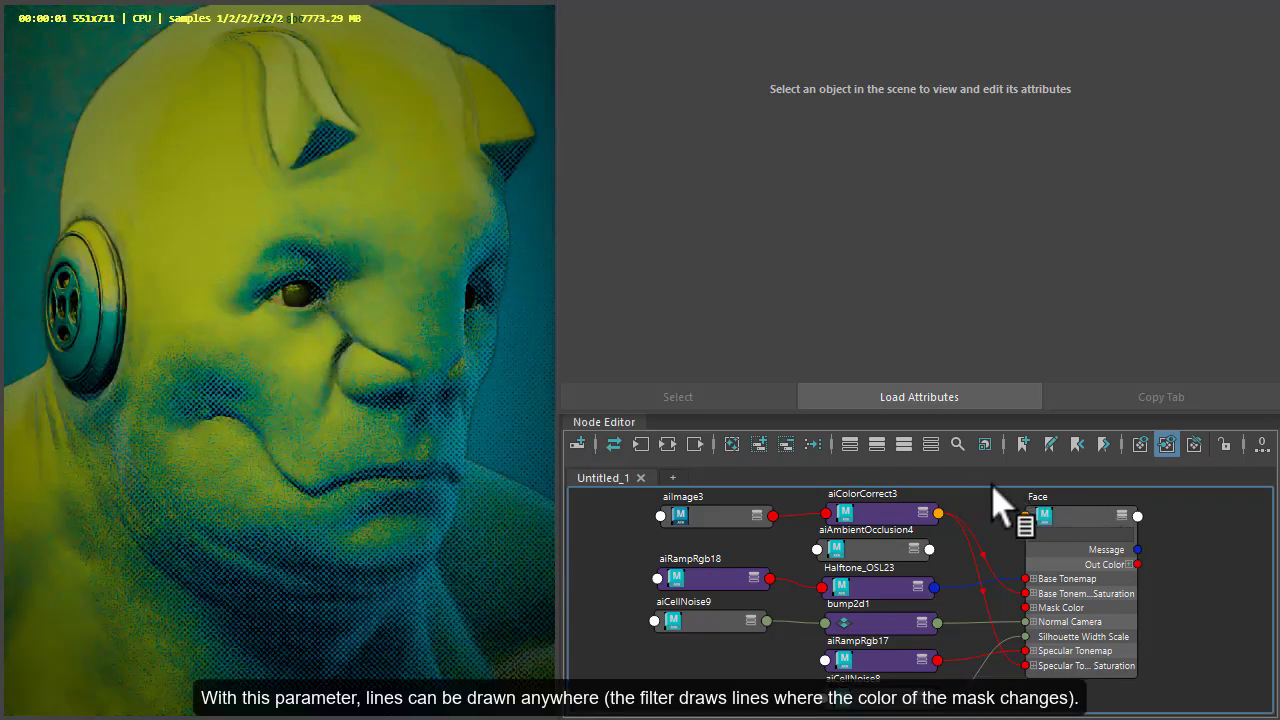
key(ctrl+z)
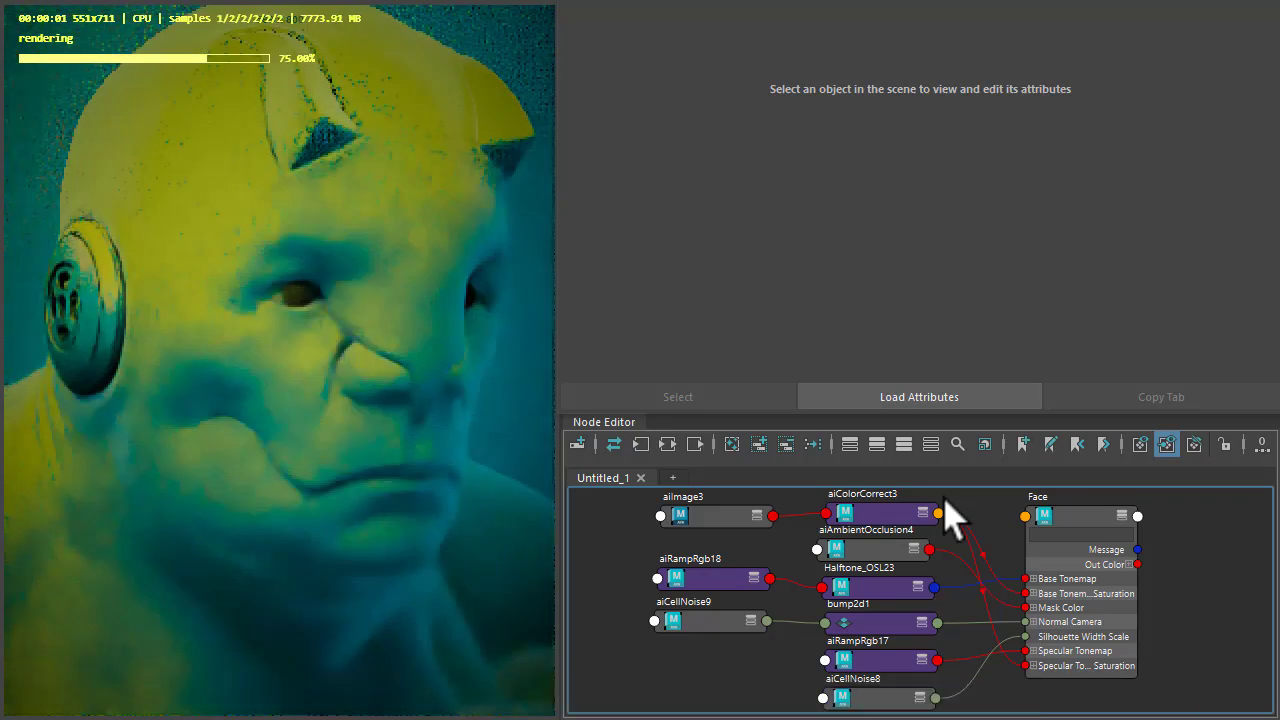
Step: Set the Black color of the aiAmbientOcclusion4 node to full black
click(893, 555)
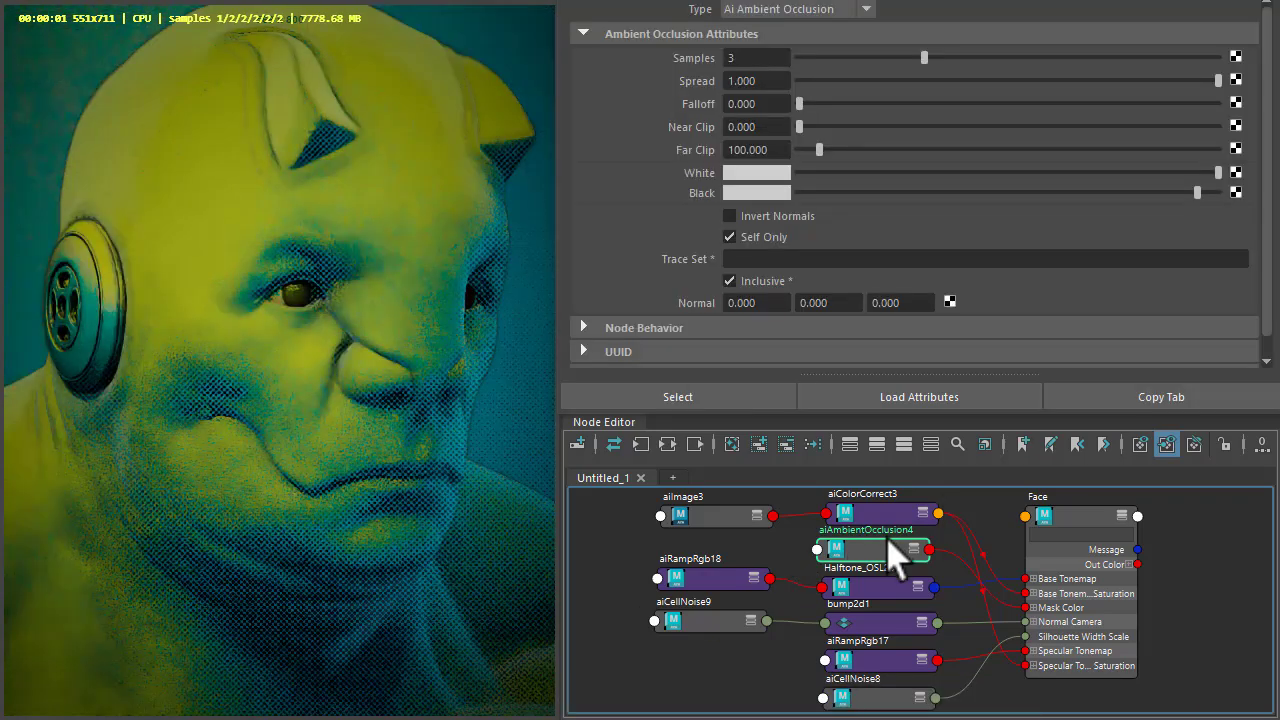
drag(866, 192, 786, 200)
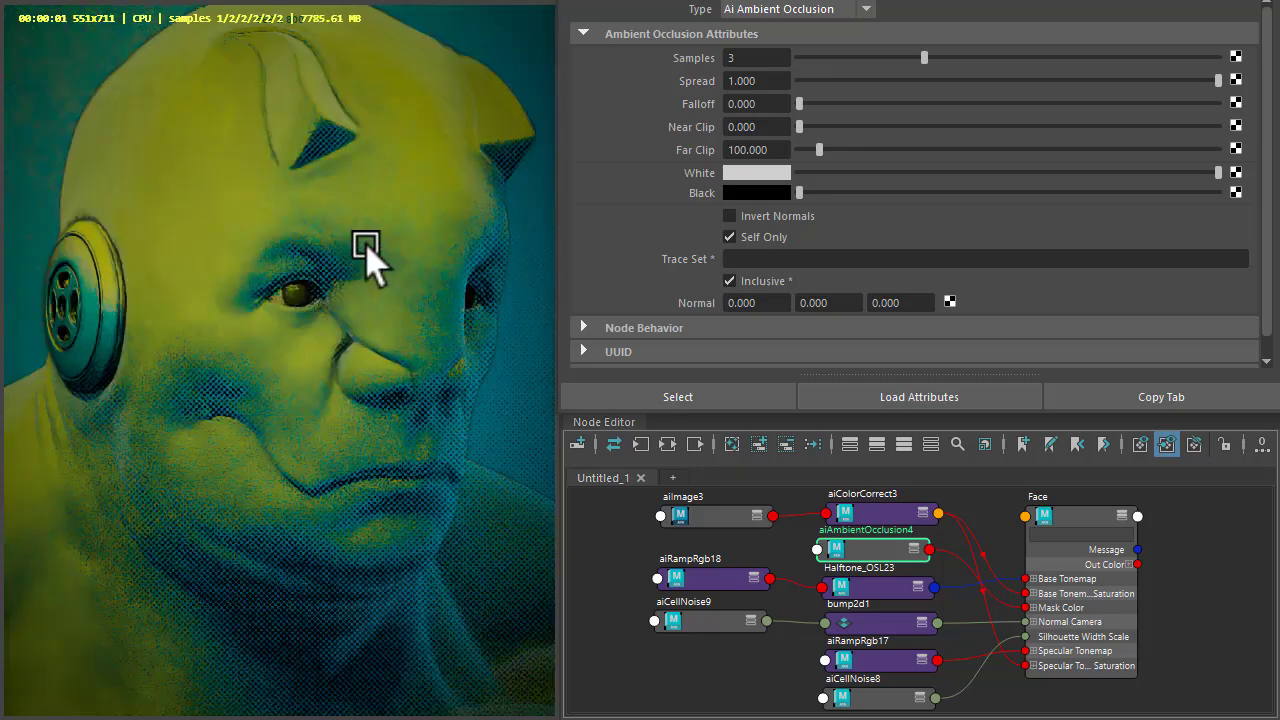
Step: Set the value of the aiAmbientOcclusion4 node's Black color to 0.95
click(764, 193)
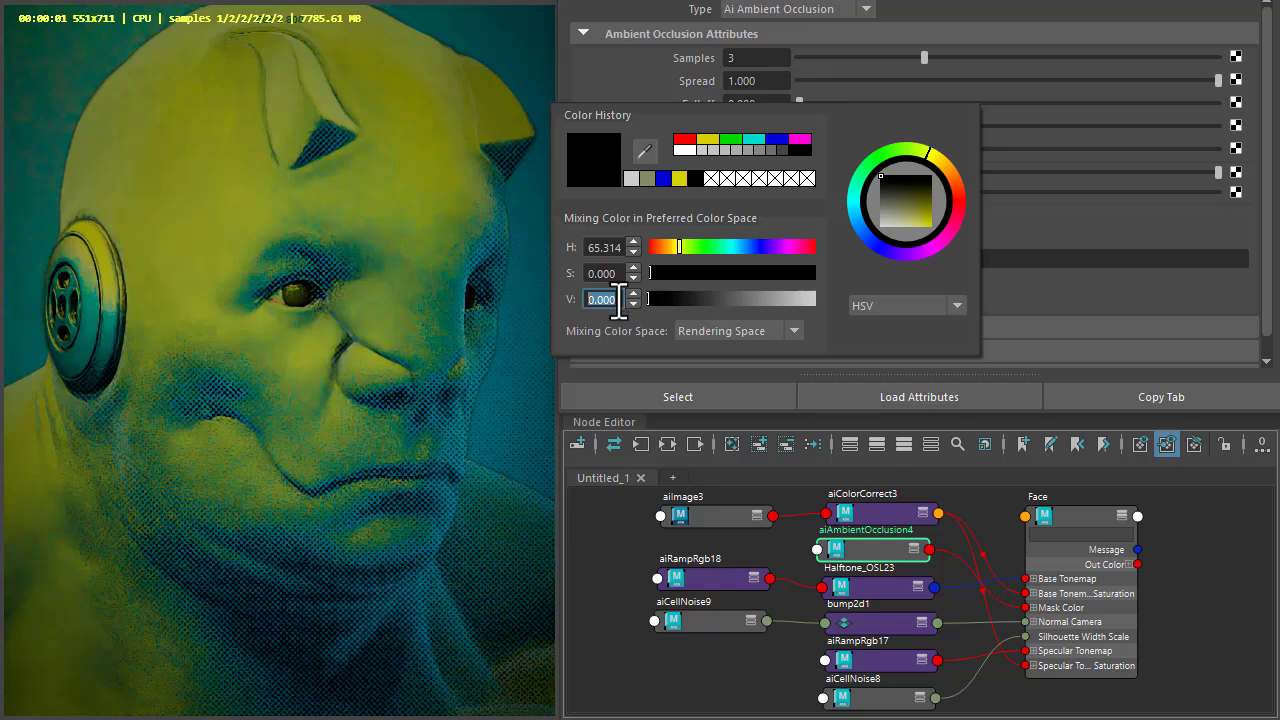
text(.95)
key(Return)
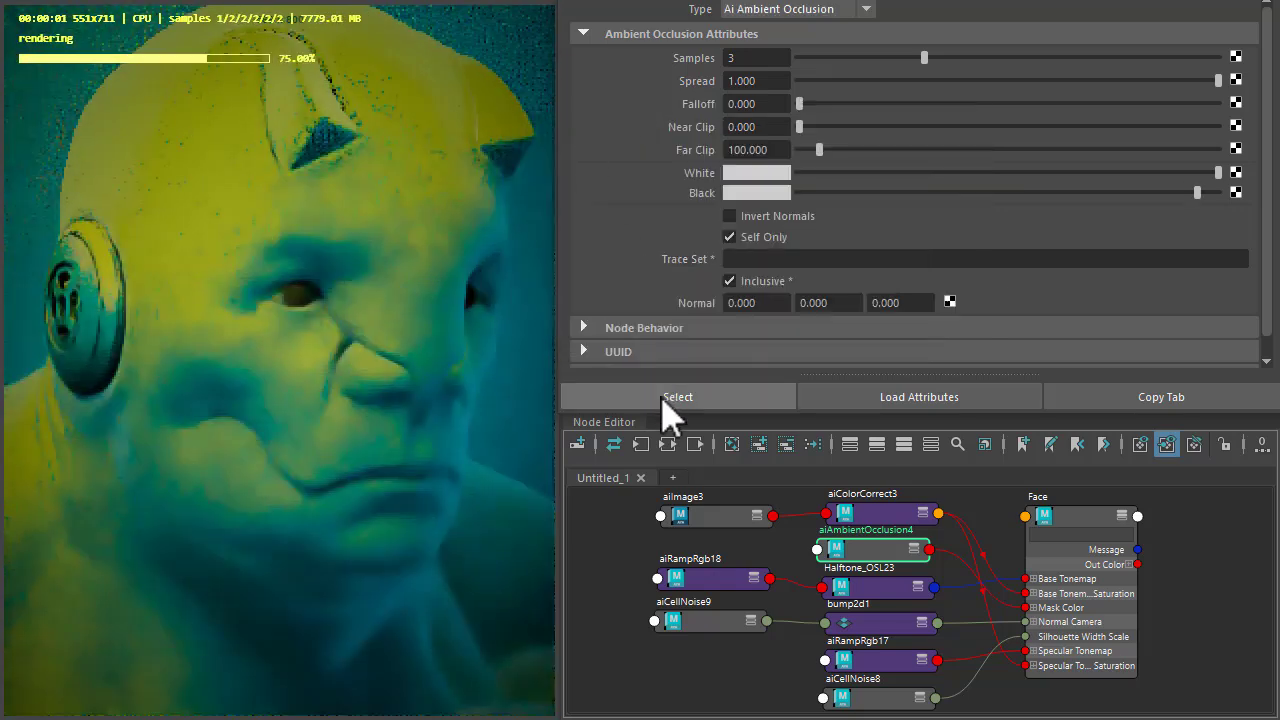
drag(888, 542, 893, 541)
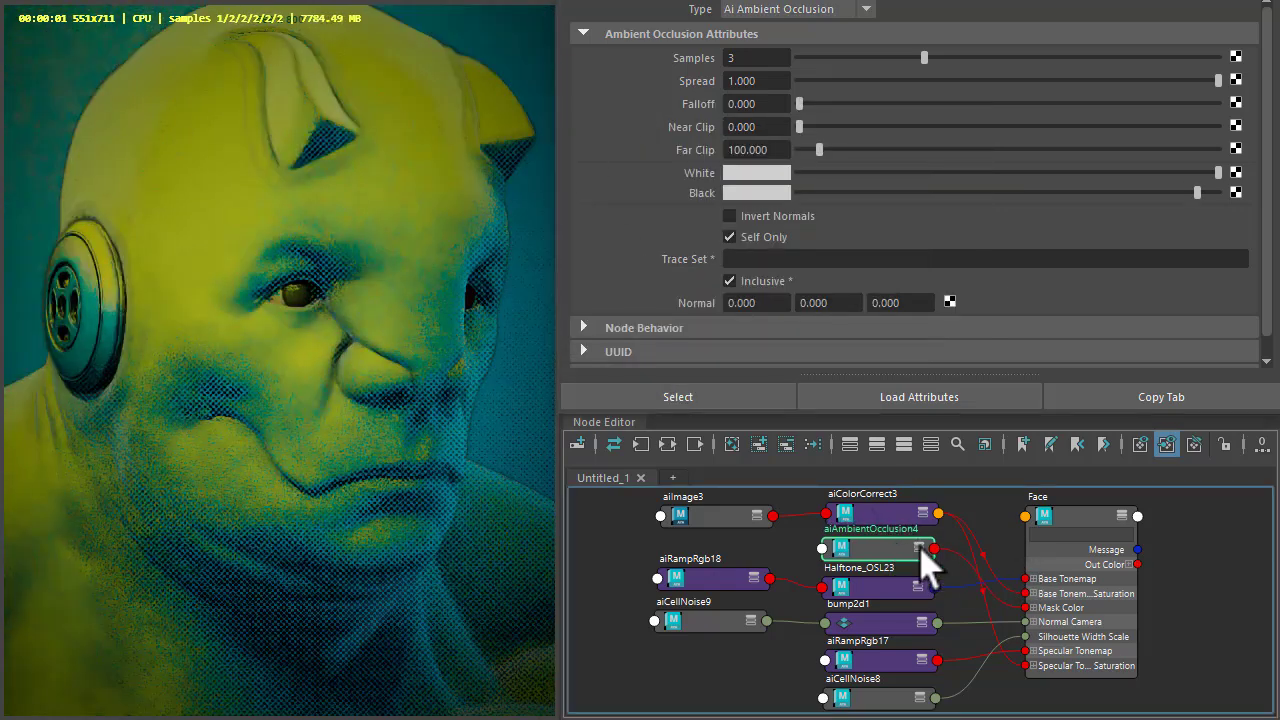
Step: Raise the Face shader's edge detection Angle Threshold to the maximum of its range
click(1068, 535)
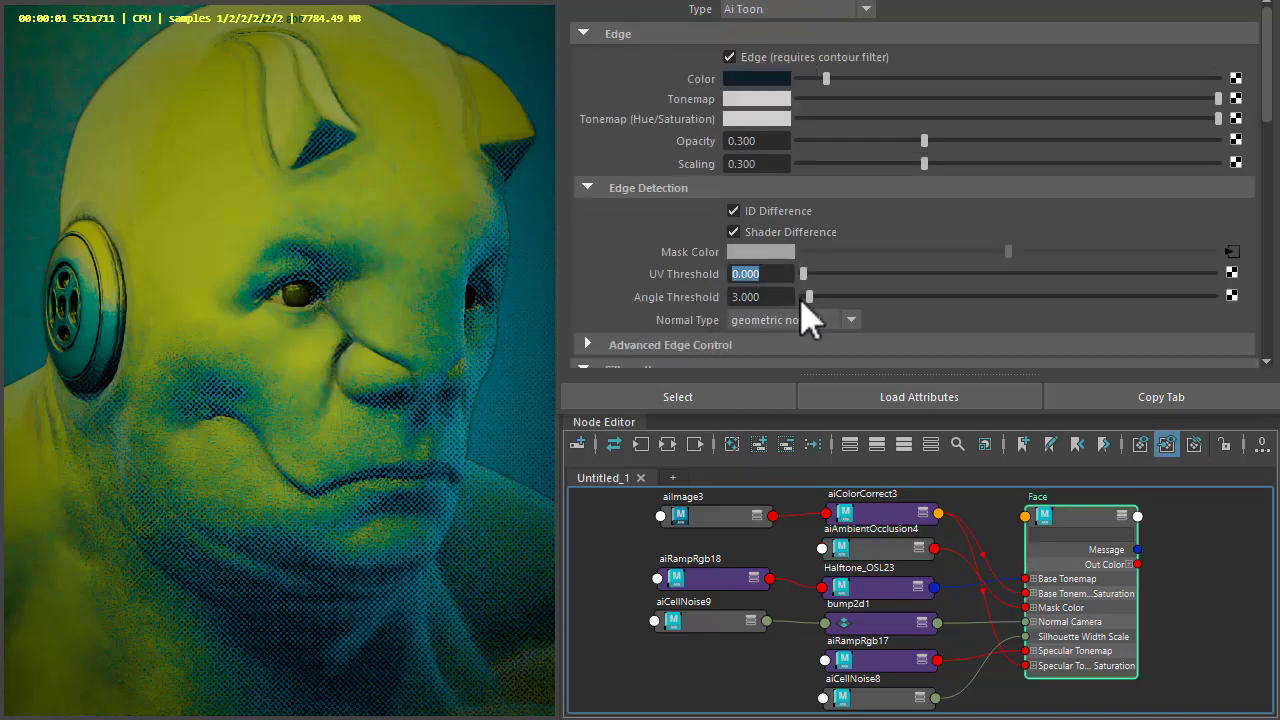
drag(809, 297, 1214, 297)
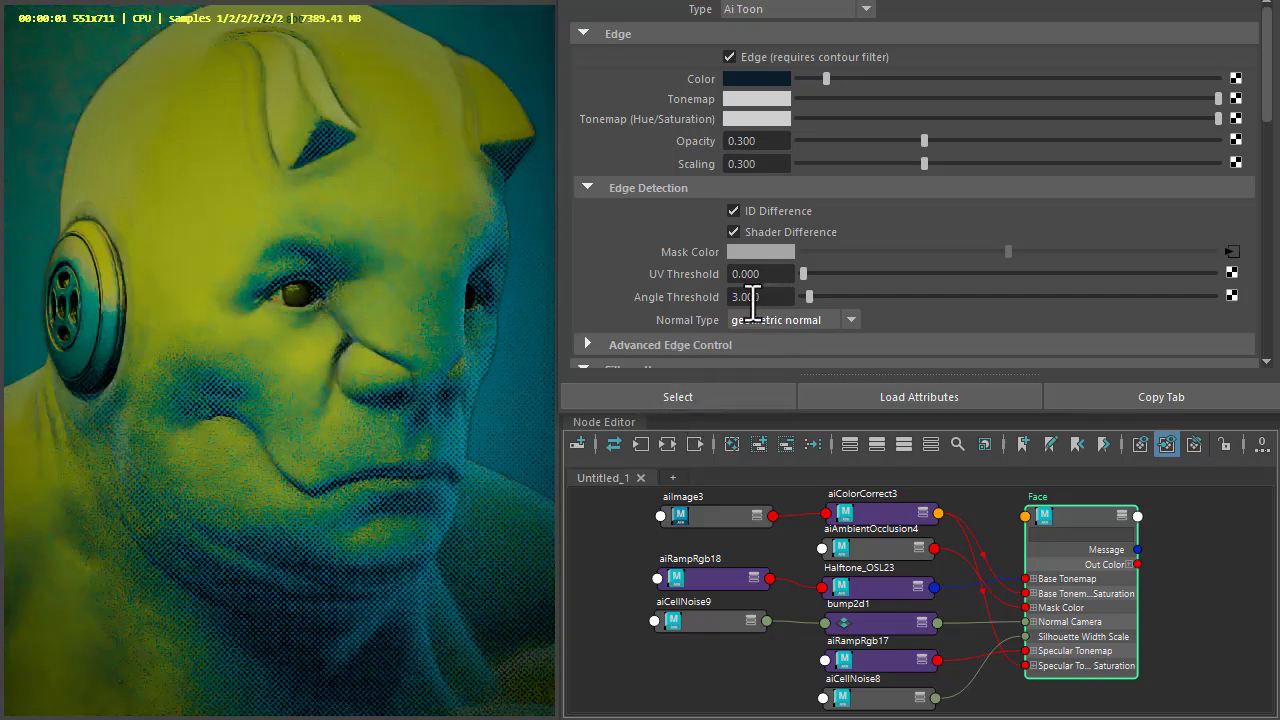
Step: Disable the Face shader's silhouette to compare the render, and enable it again
scroll(697, 300, down, 3)
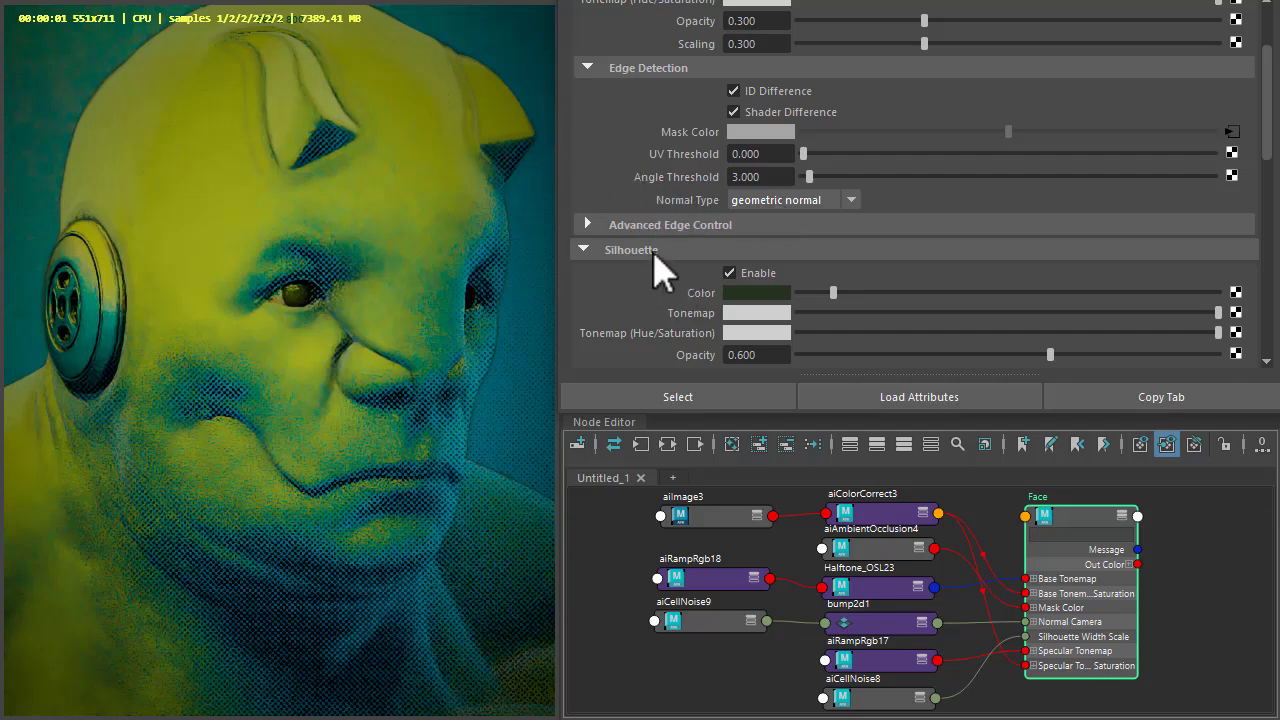
scroll(662, 255, down, 2)
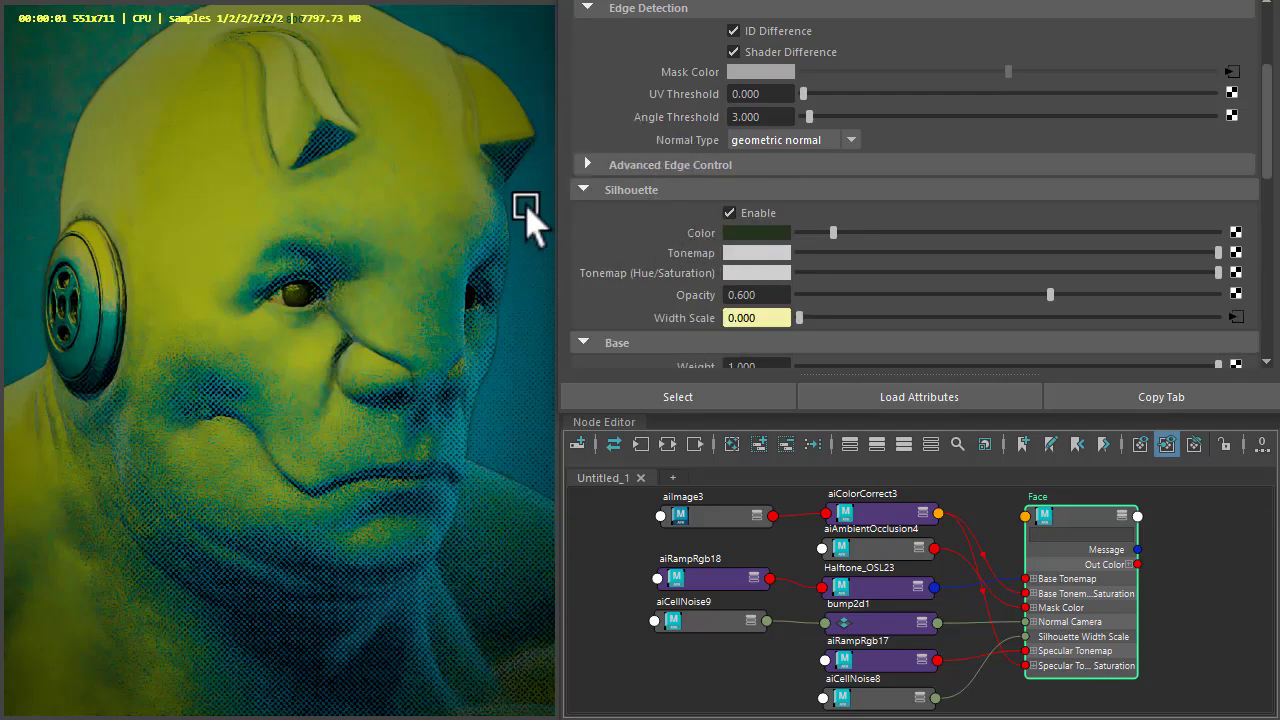
click(730, 213)
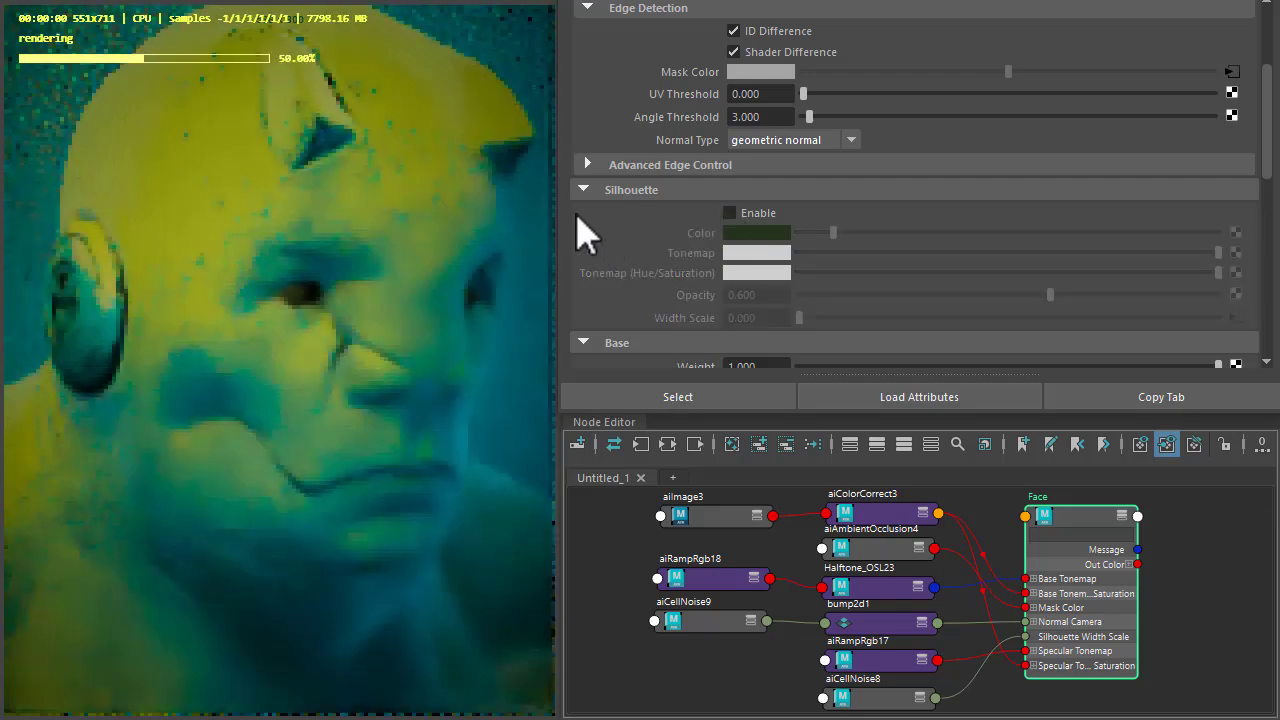
click(731, 213)
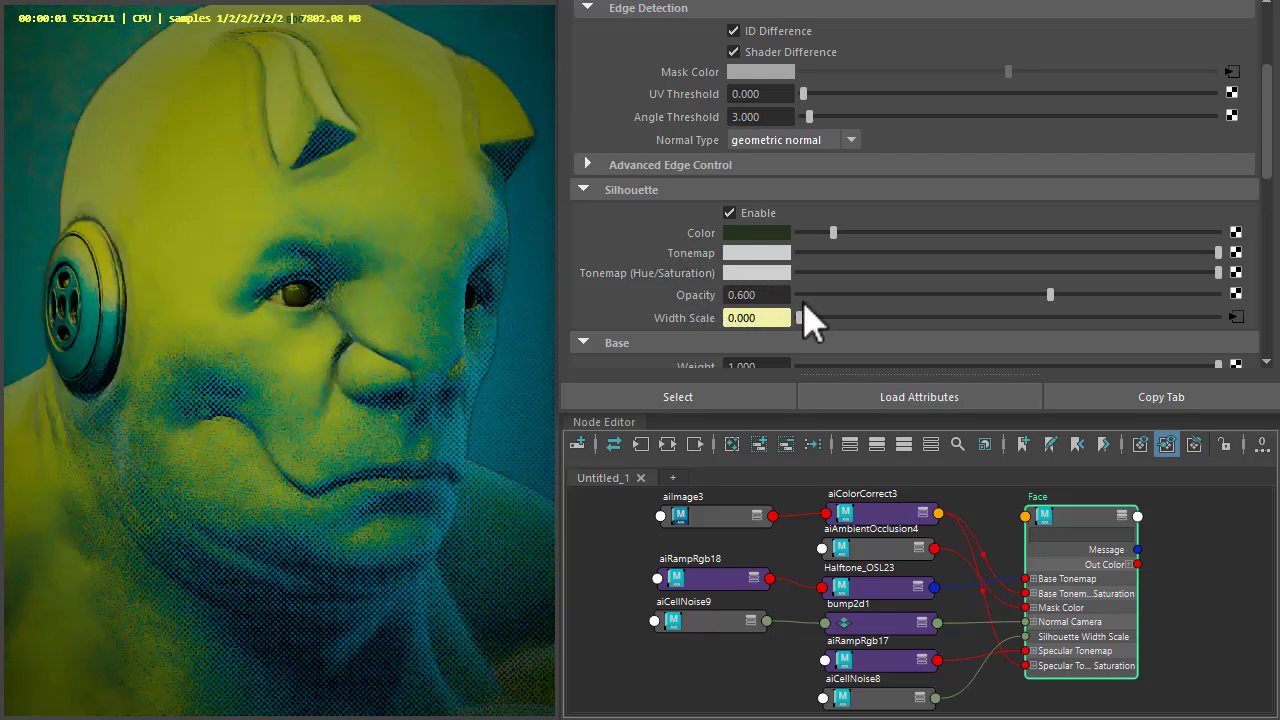
Step: Raise the Face shader's silhouette Opacity to 1, and set it back to 0.6
drag(906, 296, 1222, 296)
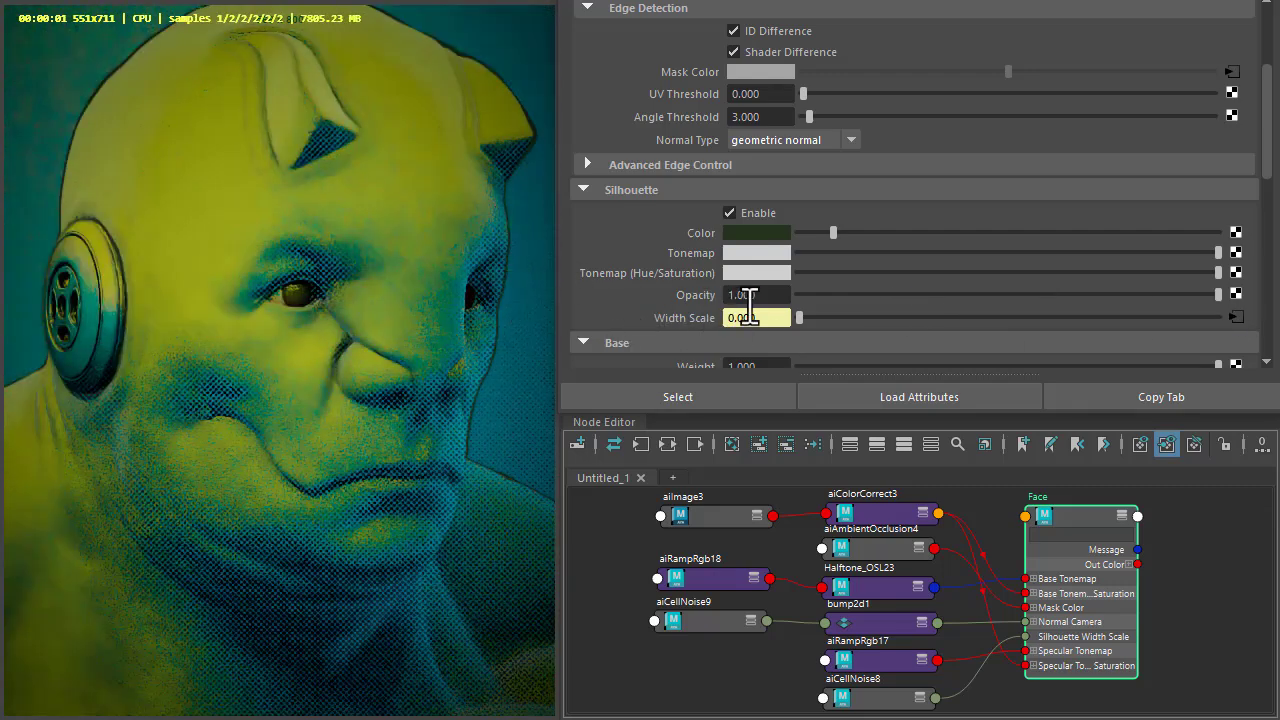
key(Tab)
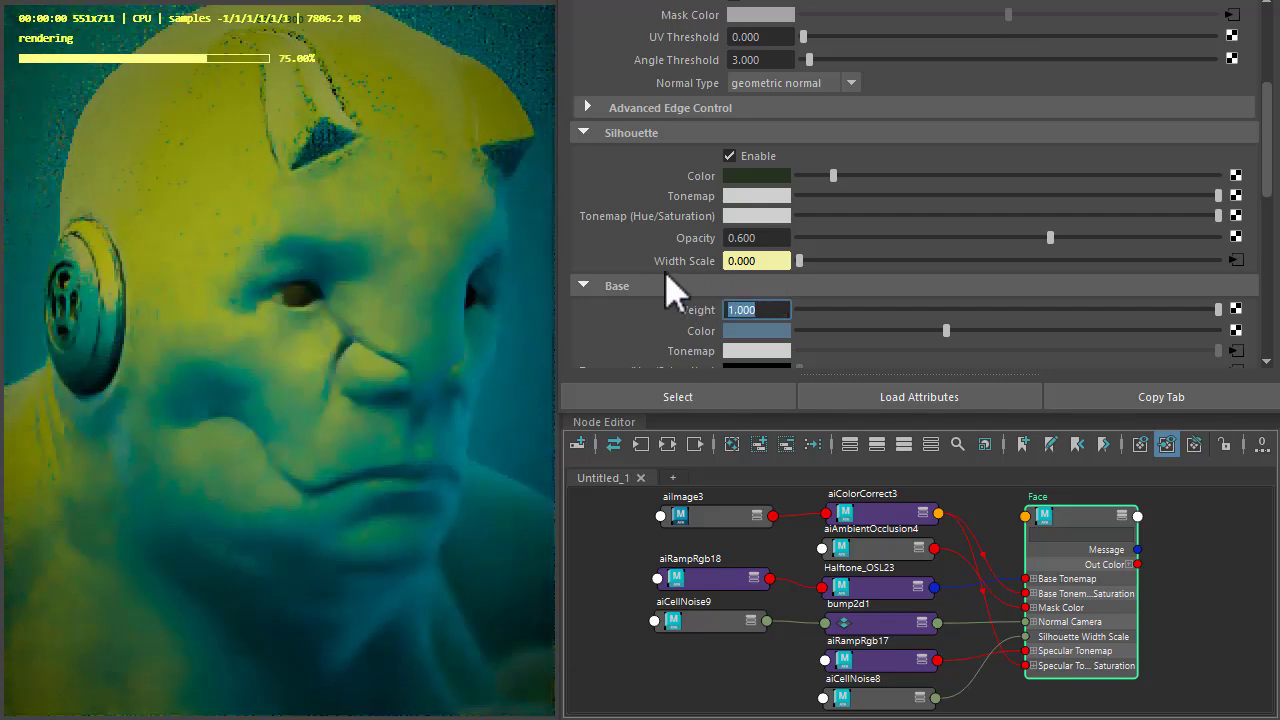
Step: Set the Amplitude of aiCellNoise8, the noise driving the Face shader's Silhouette Width Scale, to 8
click(636, 288)
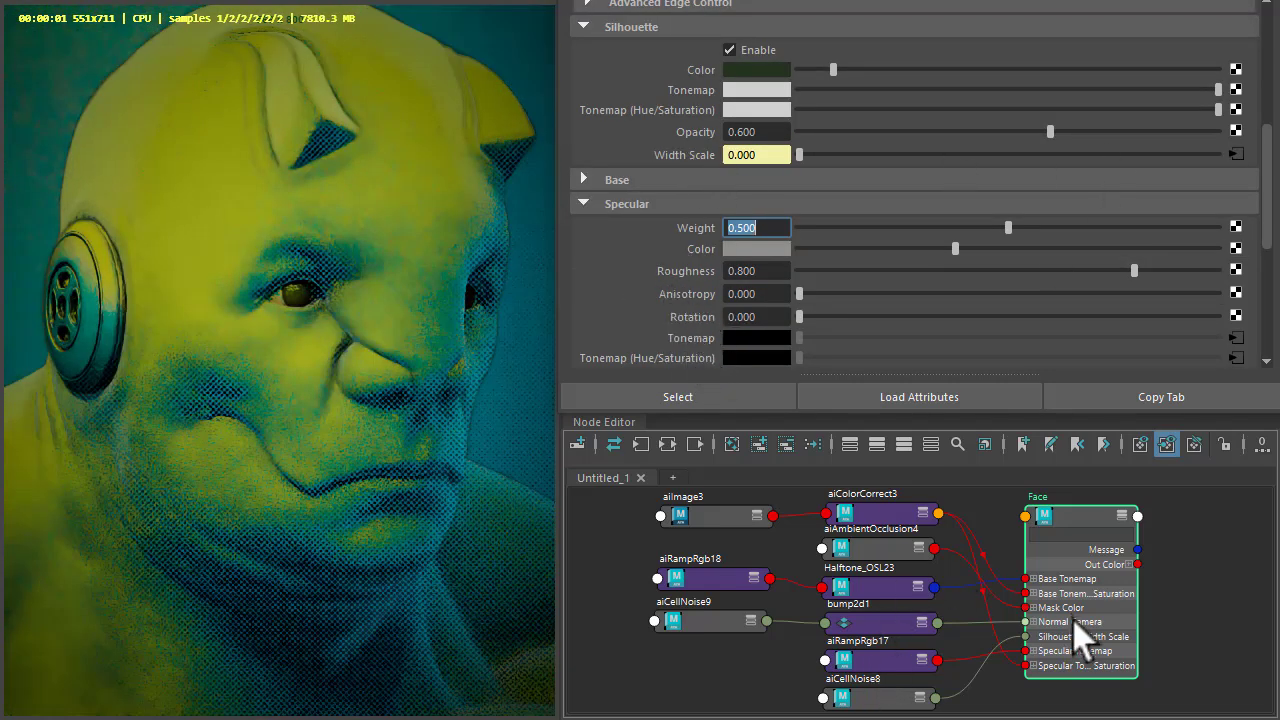
click(868, 698)
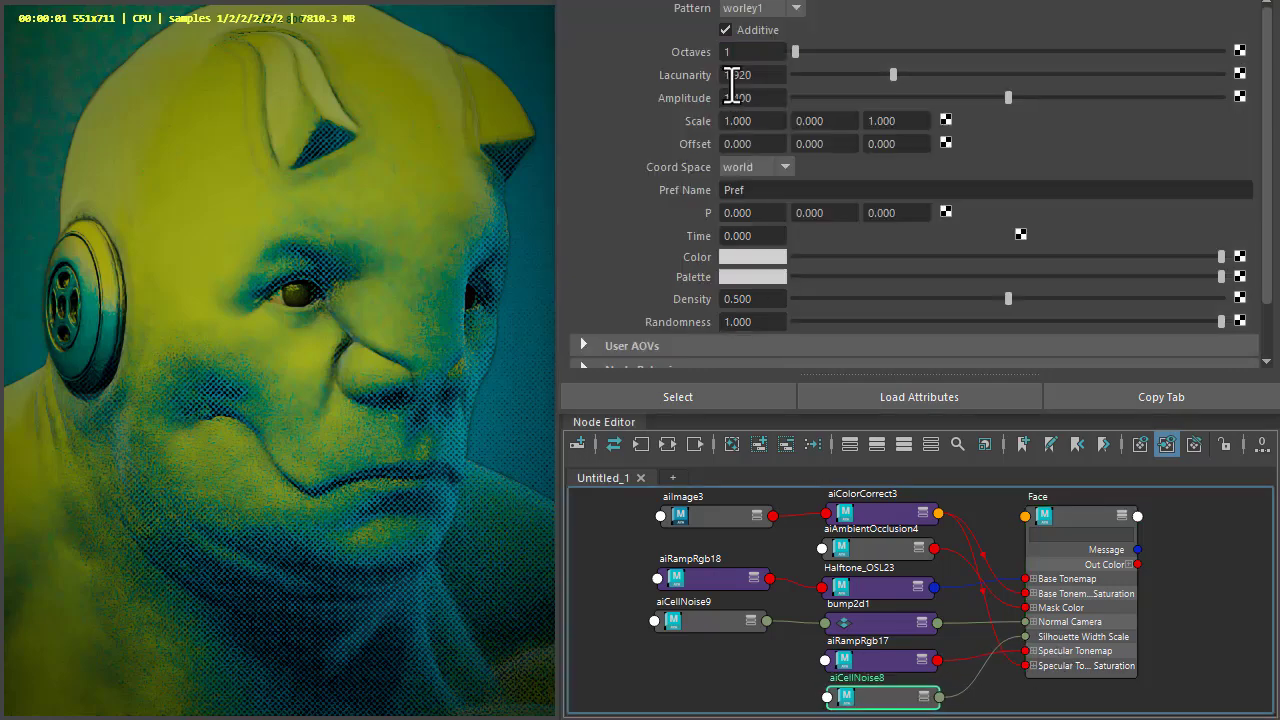
click(777, 121)
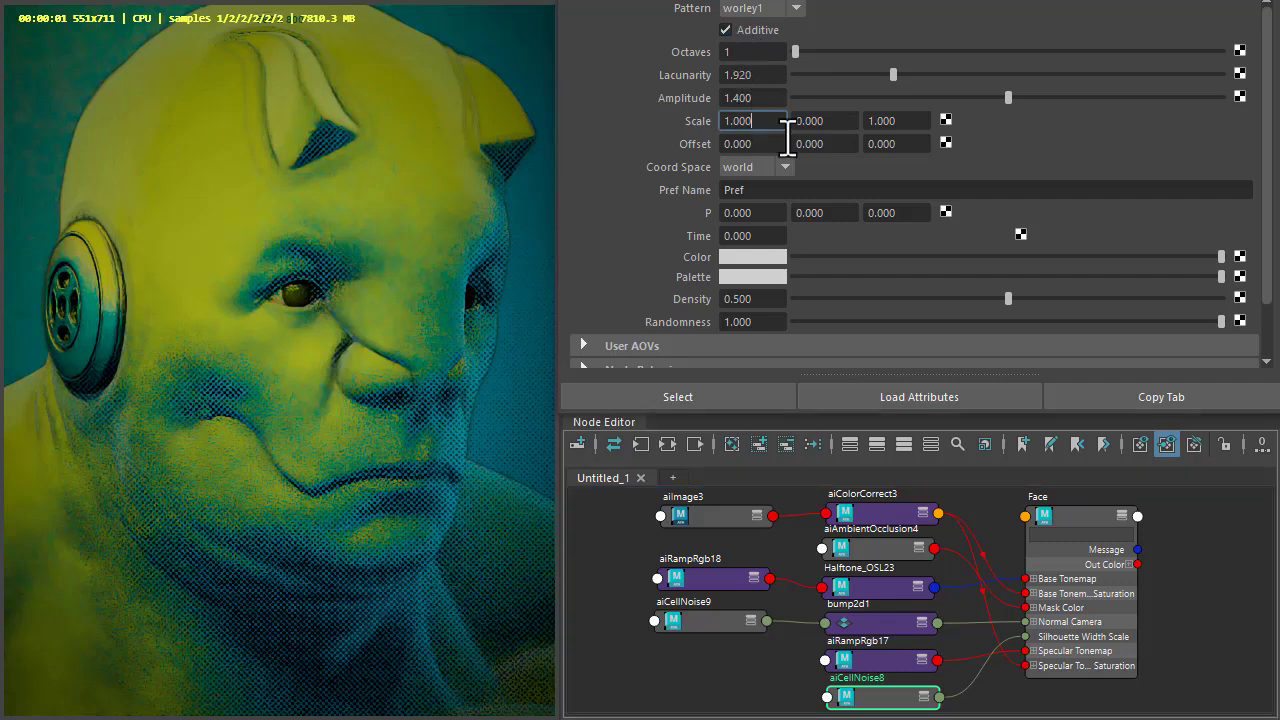
double_click(914, 121)
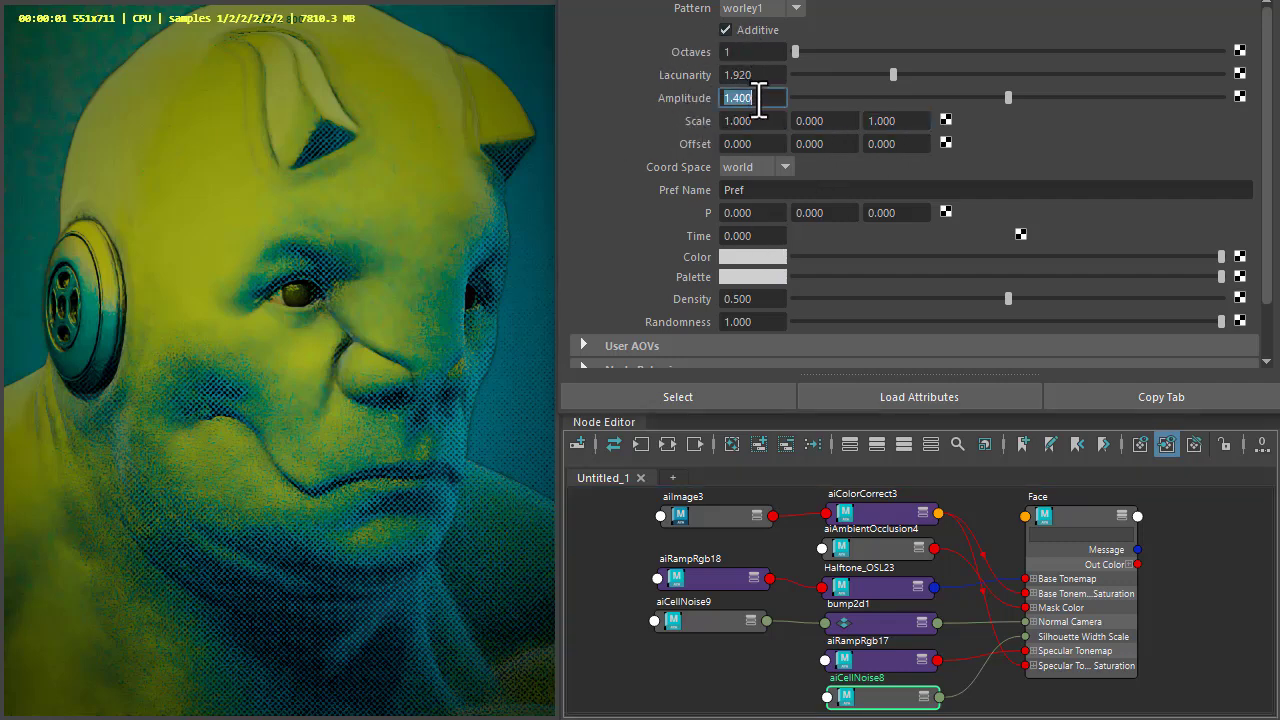
text(8)
key(Tab)
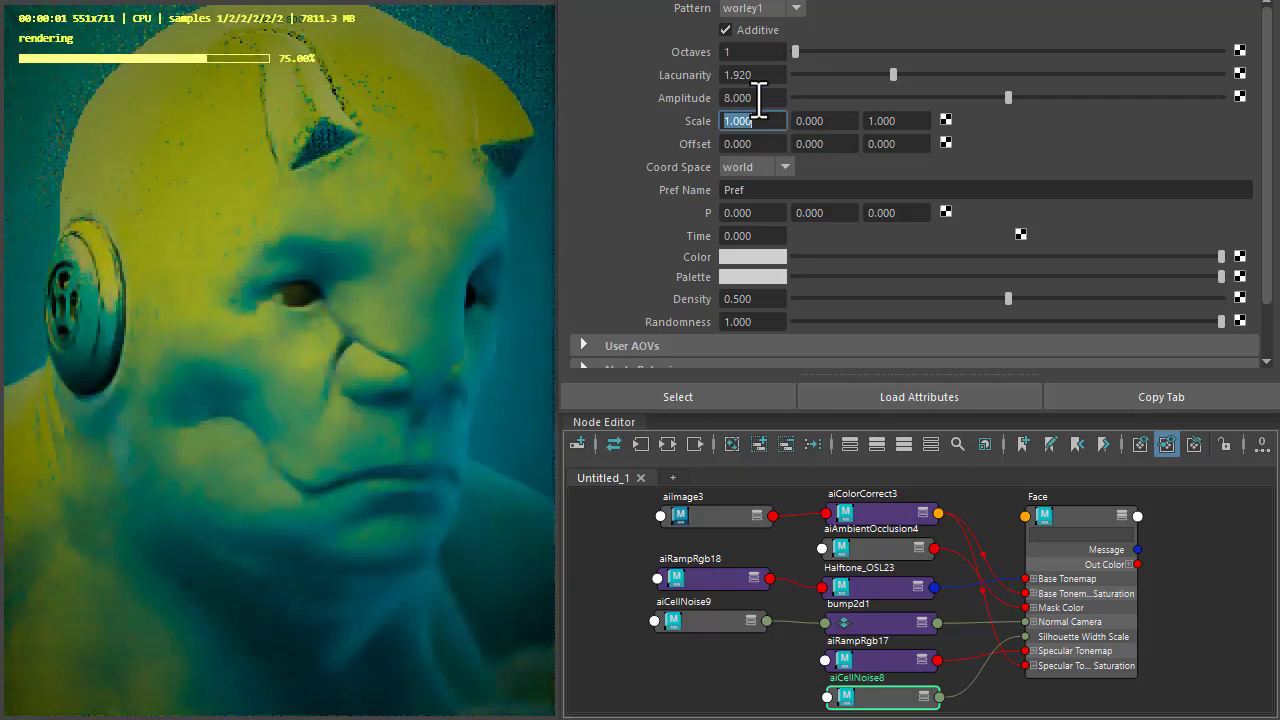
Step: Set the Amplitude of the aiCellNoise8 node to 0.14
click(762, 97)
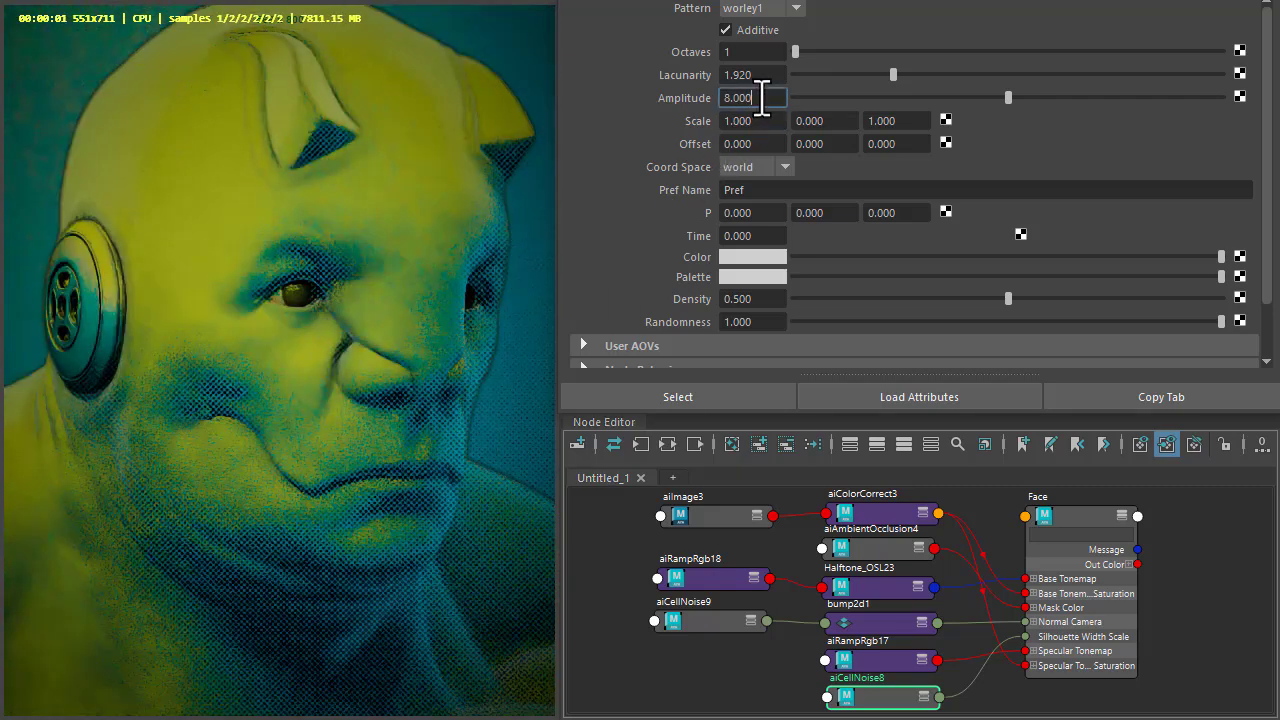
text(.14)
key(Tab)
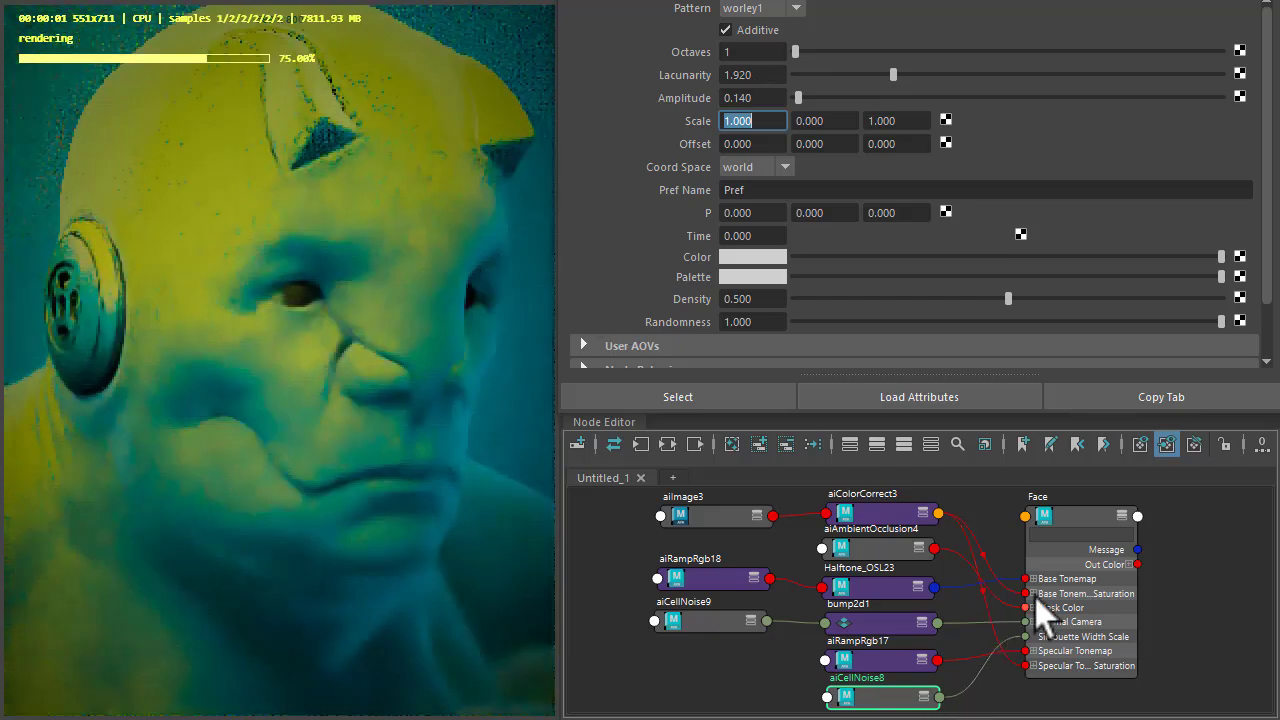
Step: Brighten the Face shader's Base Color to white, and undo the change
click(1075, 535)
scroll(623, 243, down, 4)
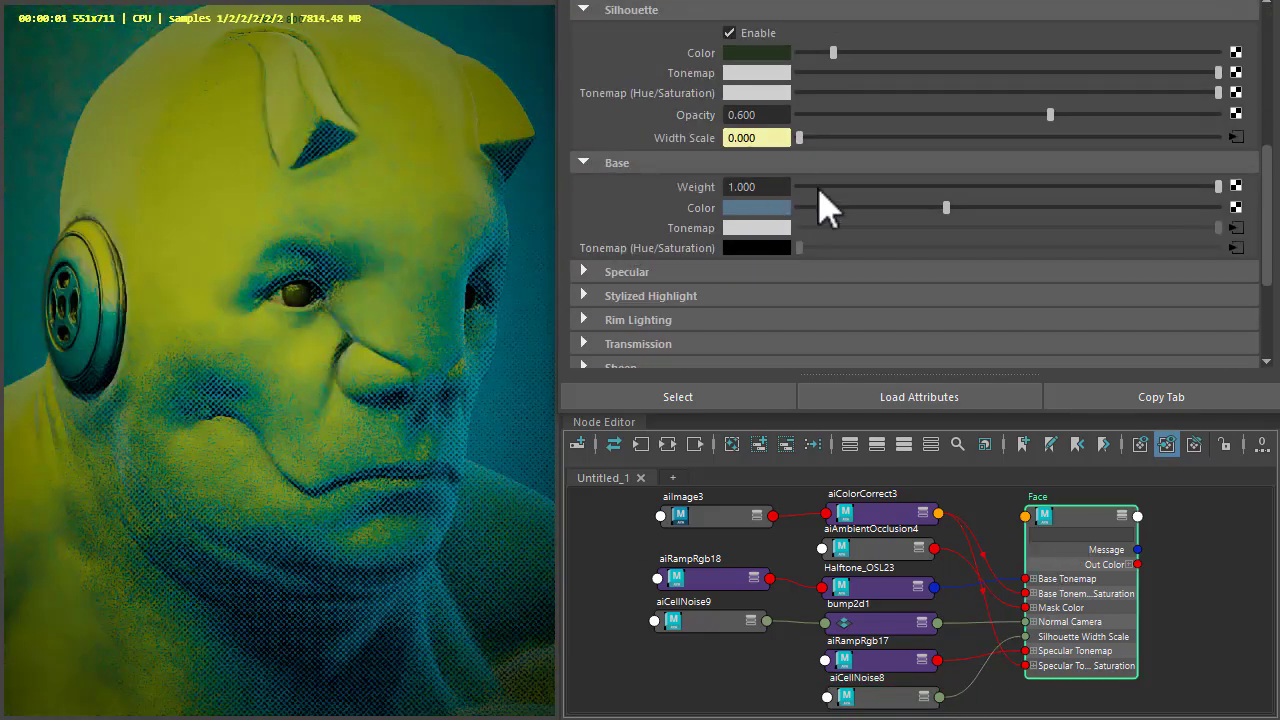
drag(839, 209, 1220, 207)
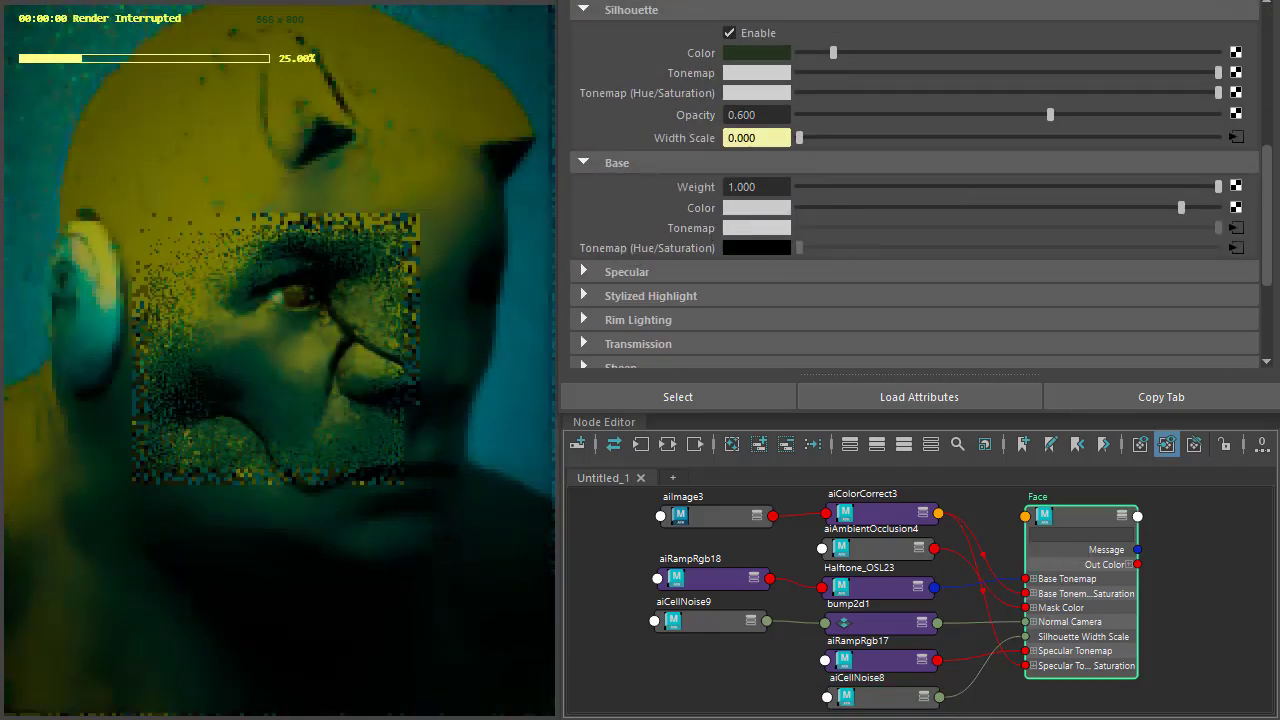
key(ctrl+z)
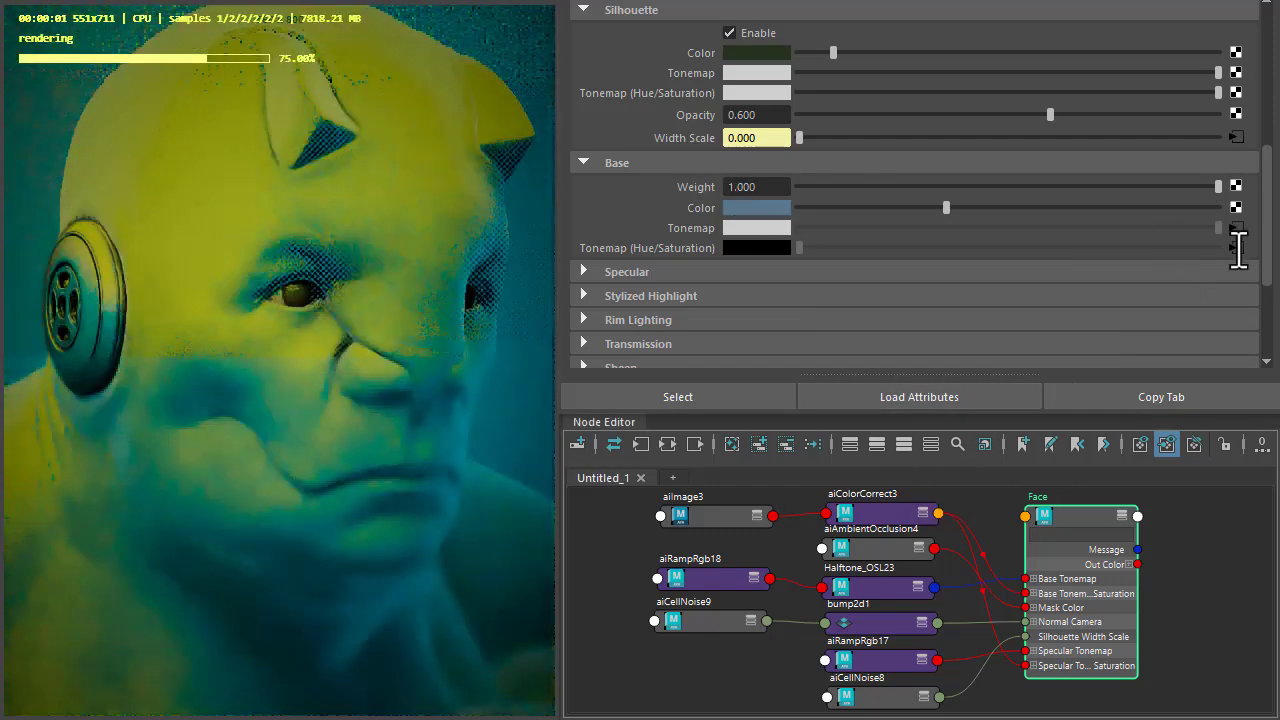
Step: Open the halftone node connected to the Face shader's Base Tonemap, and switch to the Arnold OSL guide page in the browser
click(1236, 248)
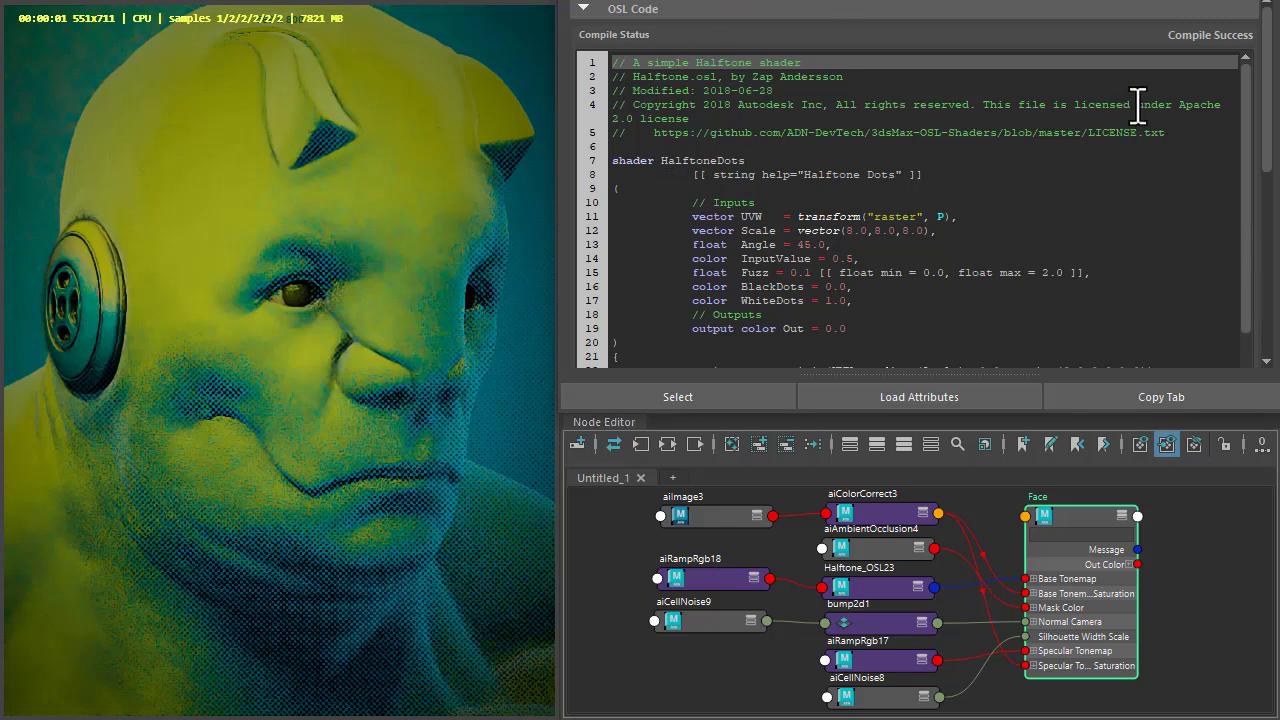
key(alt+Tab)
key(alt+Tab)
click(566, 20)
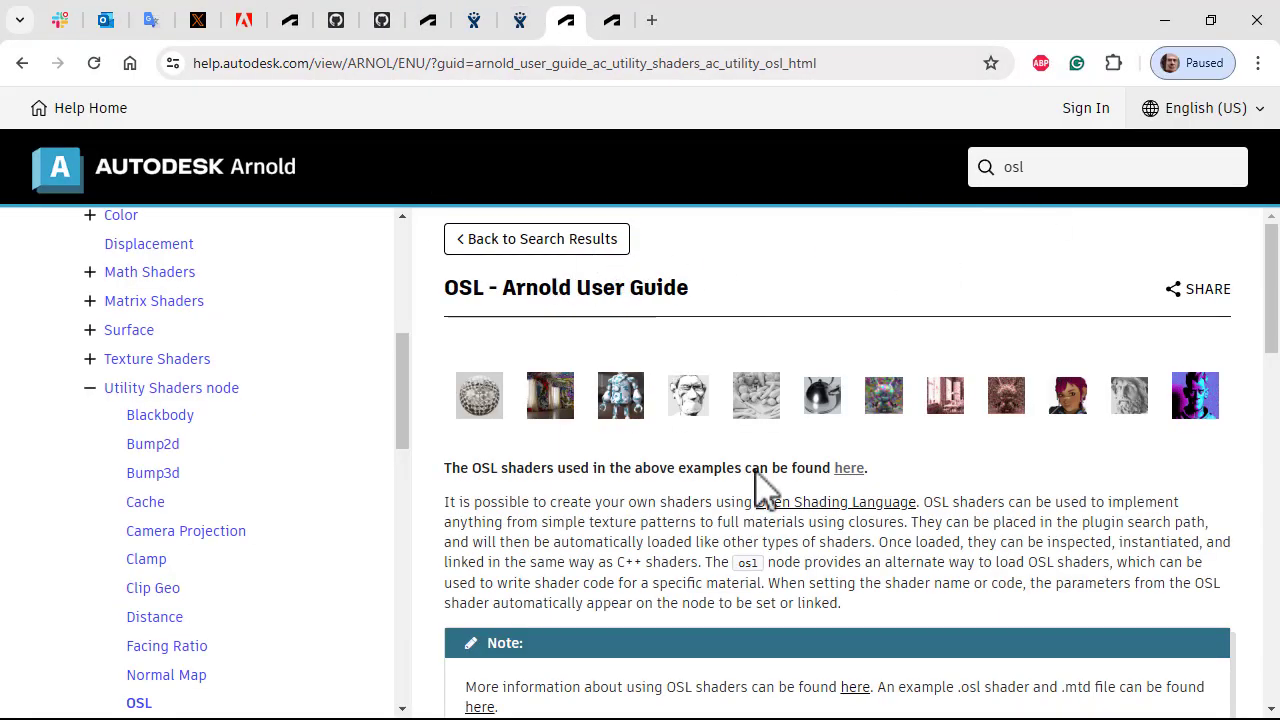
Step: Find and open Halftone.osl in the 3ds Max Shipping Shaders folder of the guide's linked OSL shader repository, and switch back to Maya
click(849, 468)
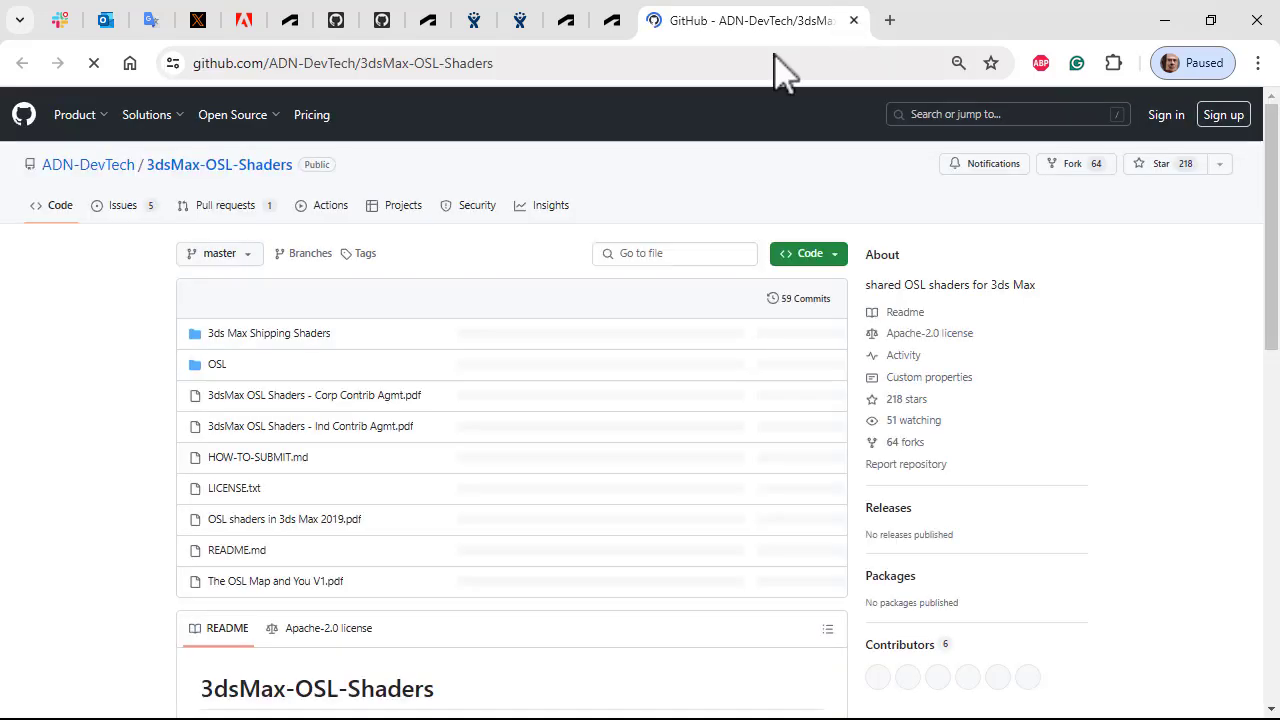
click(266, 334)
key(ctrl+f)
text(half)
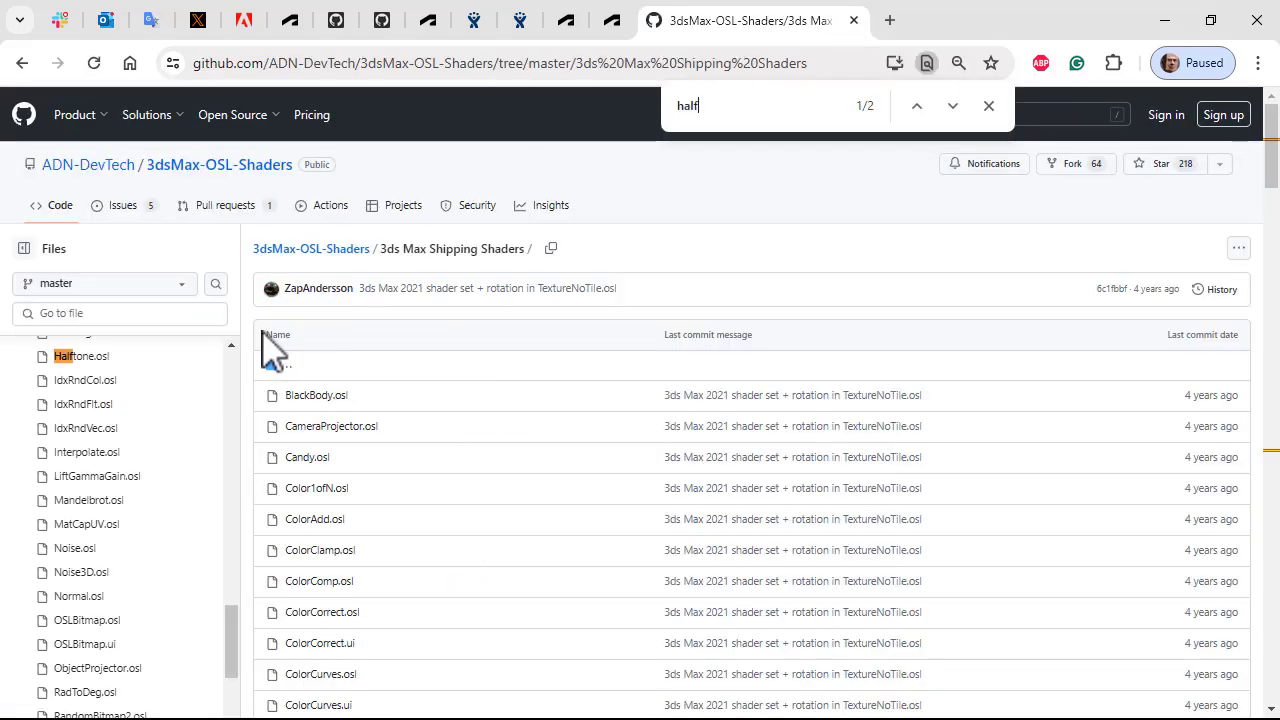
click(82, 357)
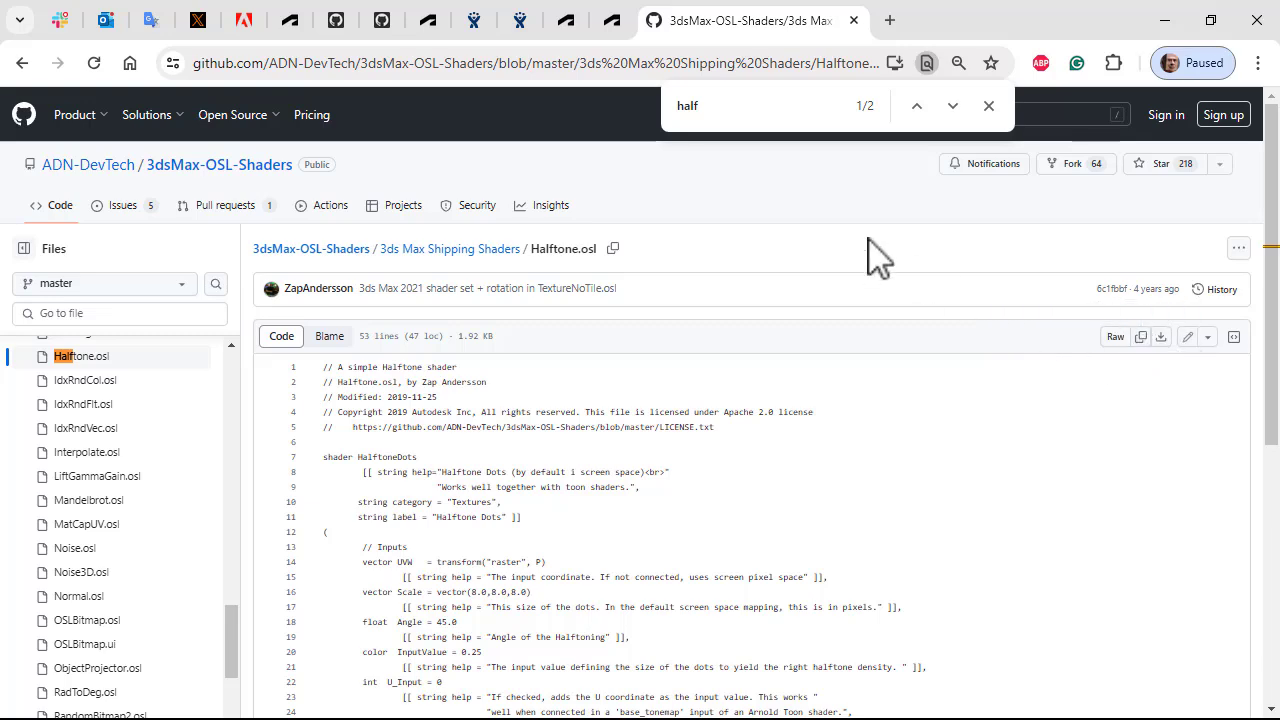
key(alt+Tab)
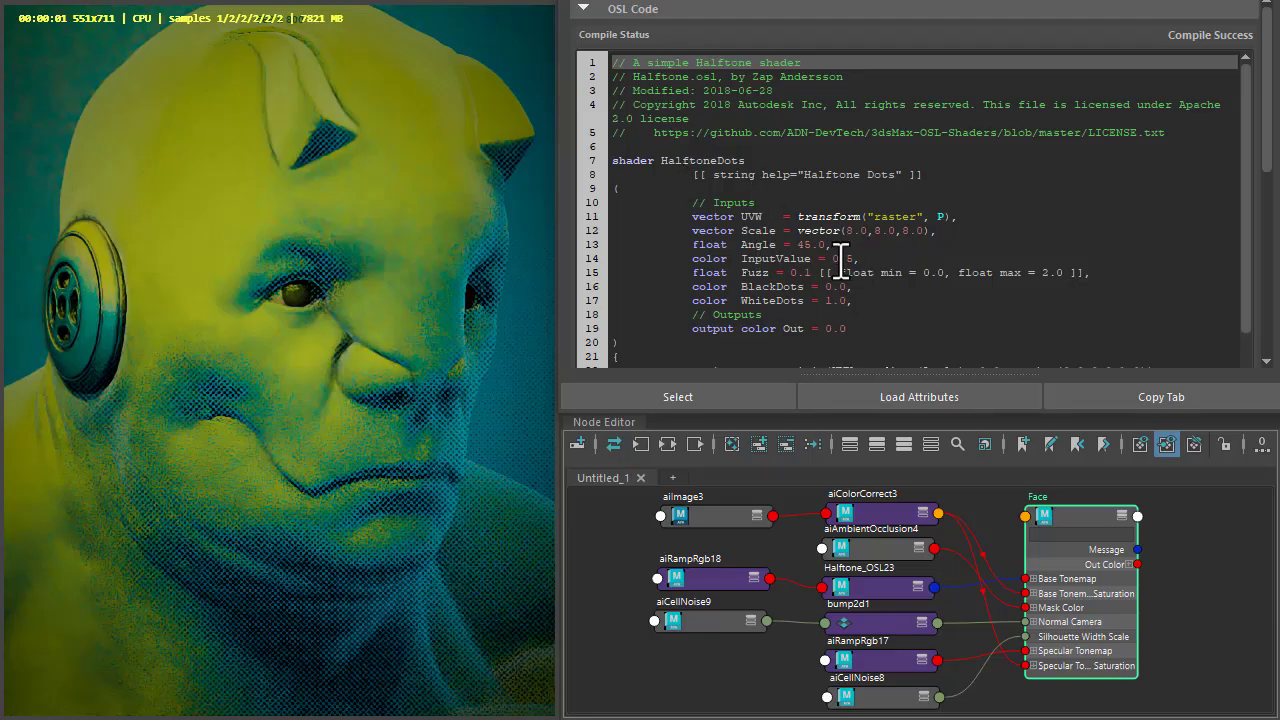
Step: Set the Angle in the OSL attributes of the Halftone_OSL23 node to 0
drag(877, 588, 864, 584)
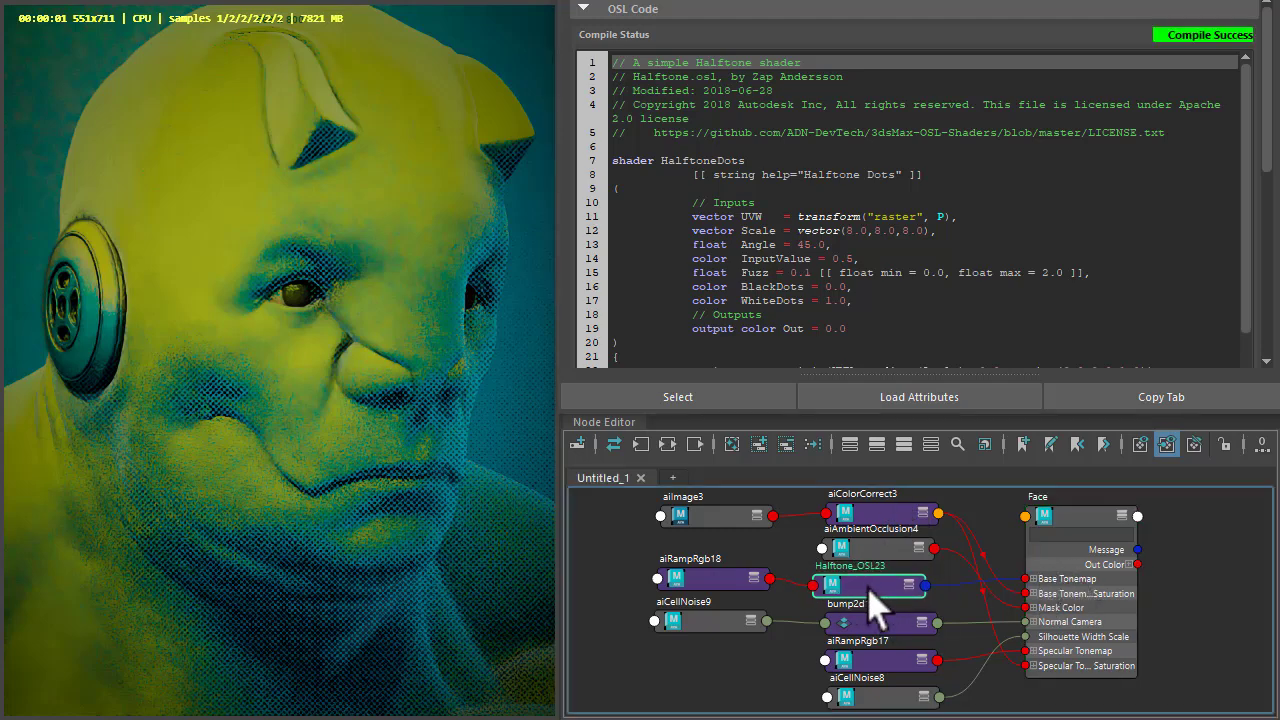
click(668, 12)
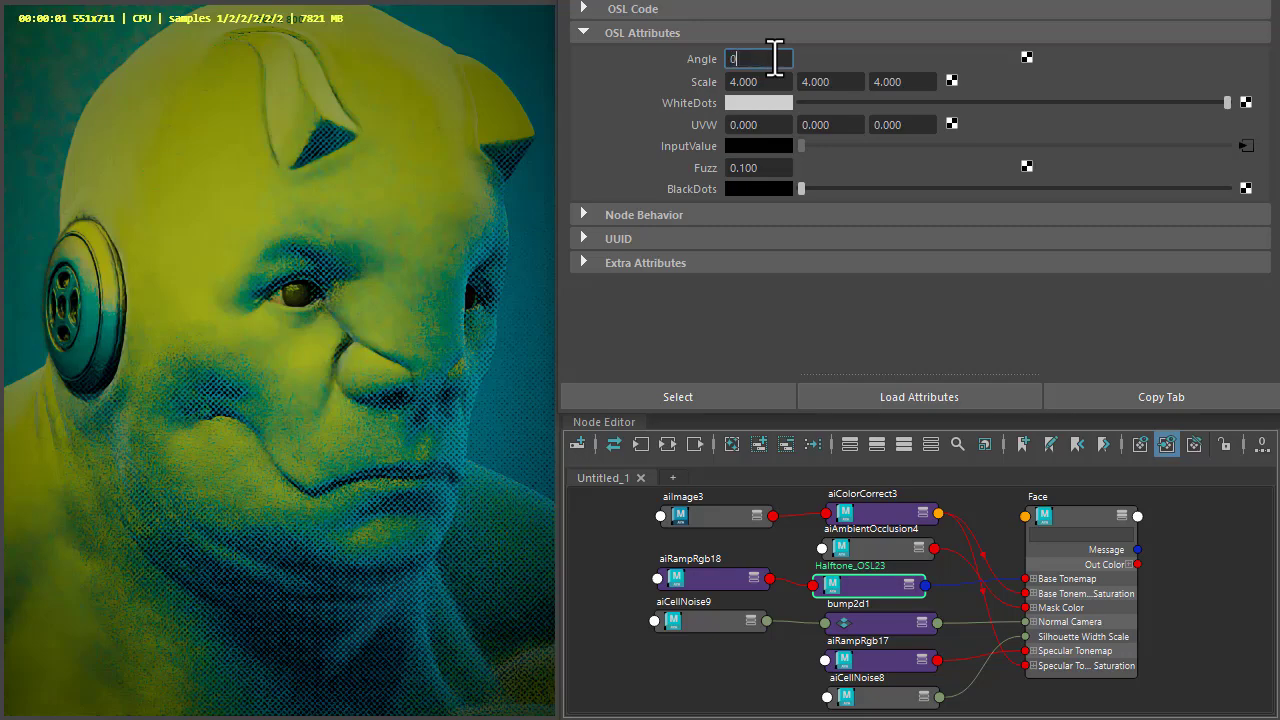
key(Tab)
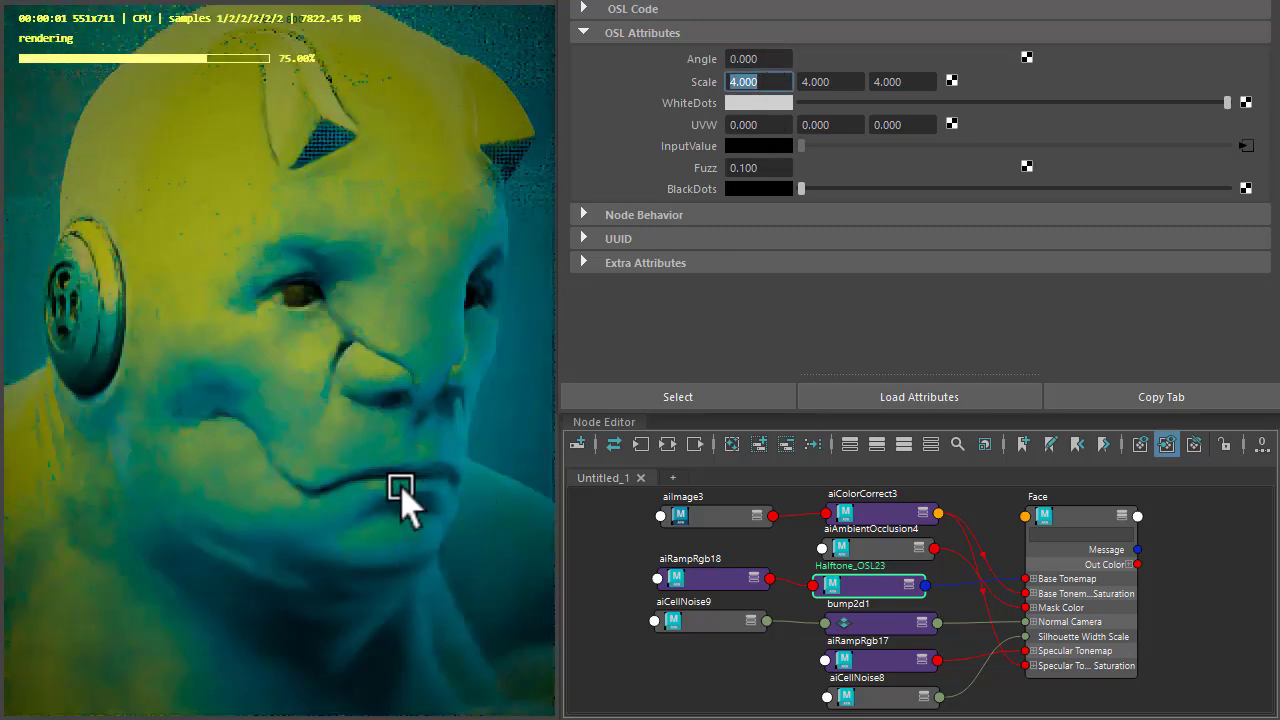
Step: Set the halftone Angle of the Halftone_OSL23 node to 45
click(769, 58)
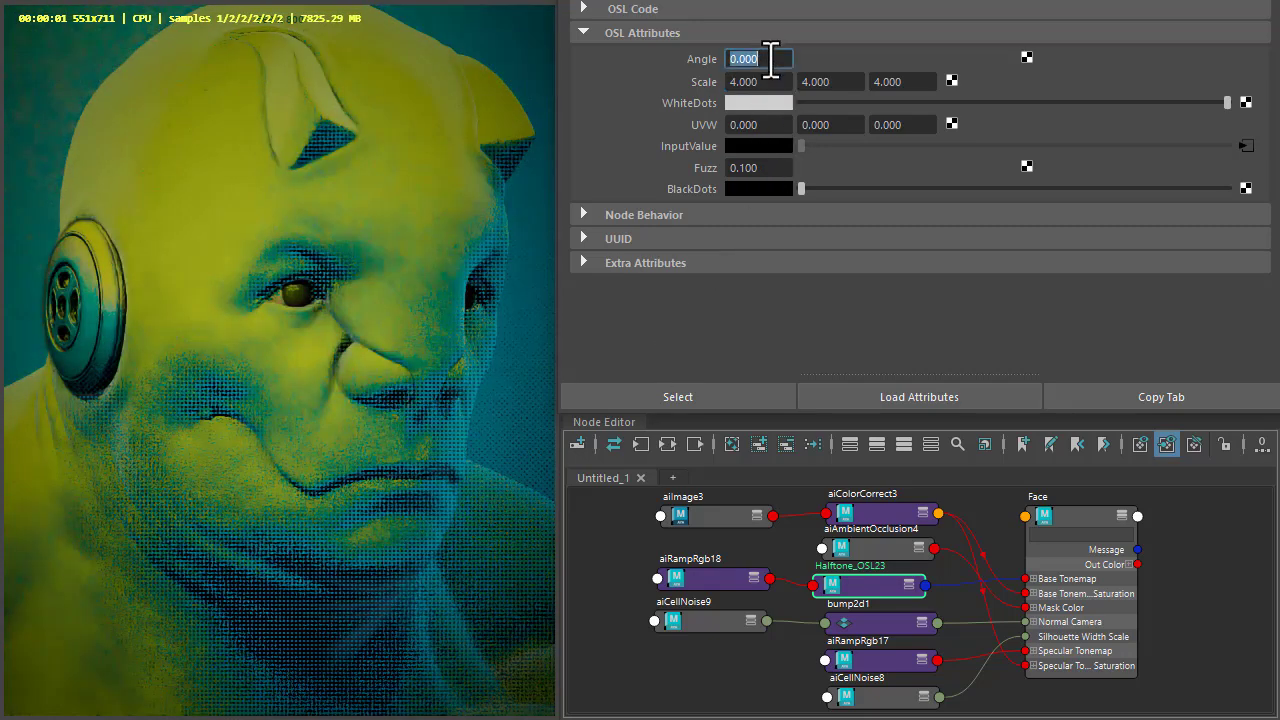
text(45)
key(Tab)
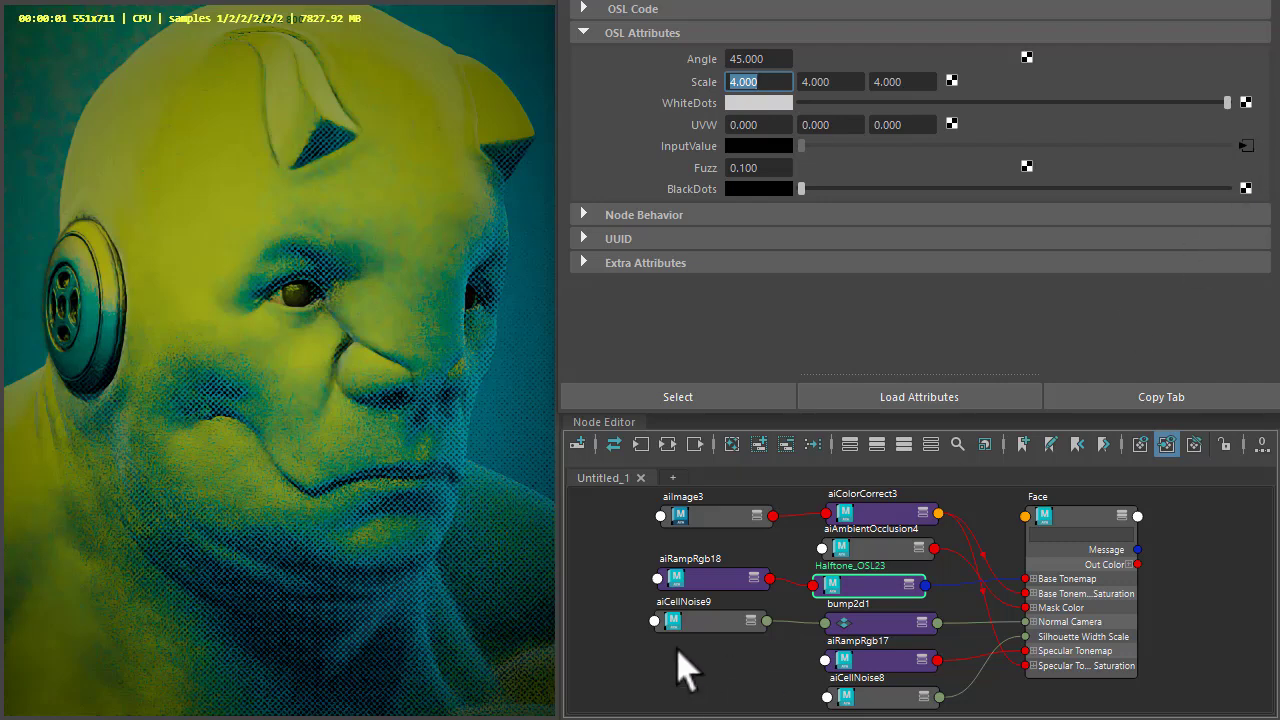
Step: Examine the aiRampRgb18 ramp that is connected to the InputValue of Halftone_OSL23
drag(714, 578, 718, 578)
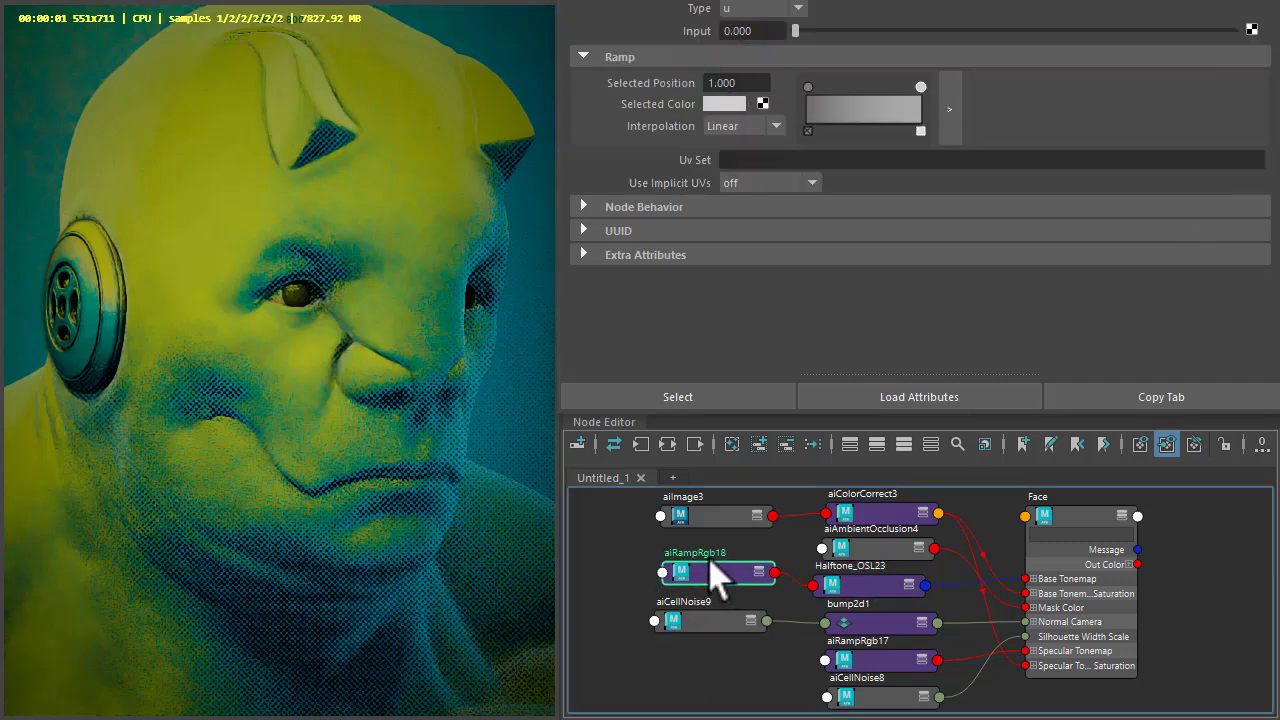
click(843, 590)
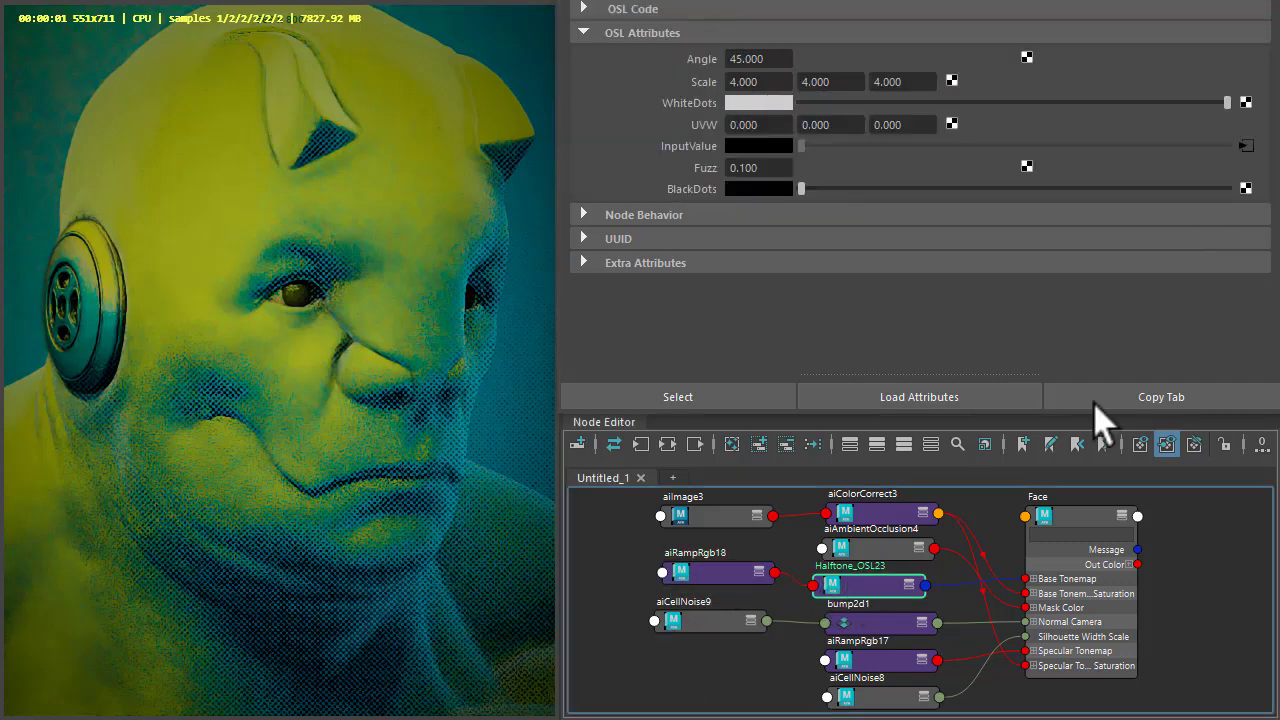
click(1245, 147)
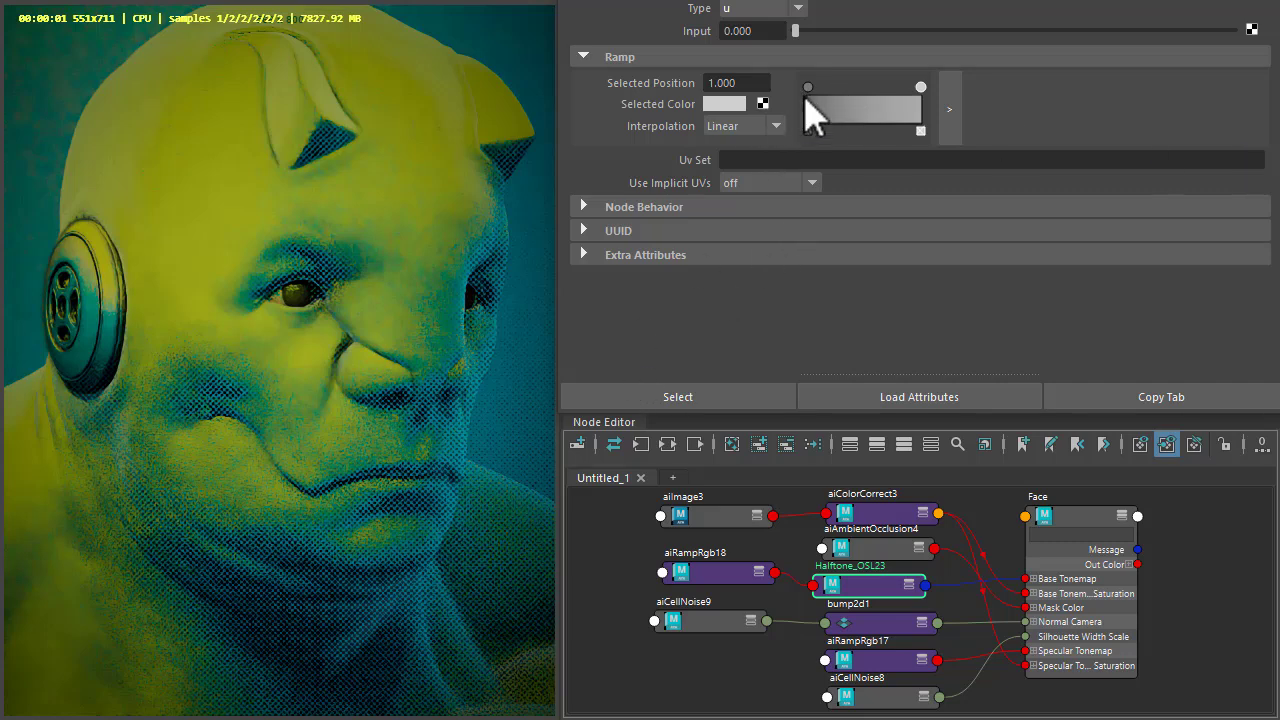
Step: Try black and then lighter greys for the dark end of the aiRampRgb18 ramp, and undo the colour changes
click(725, 104)
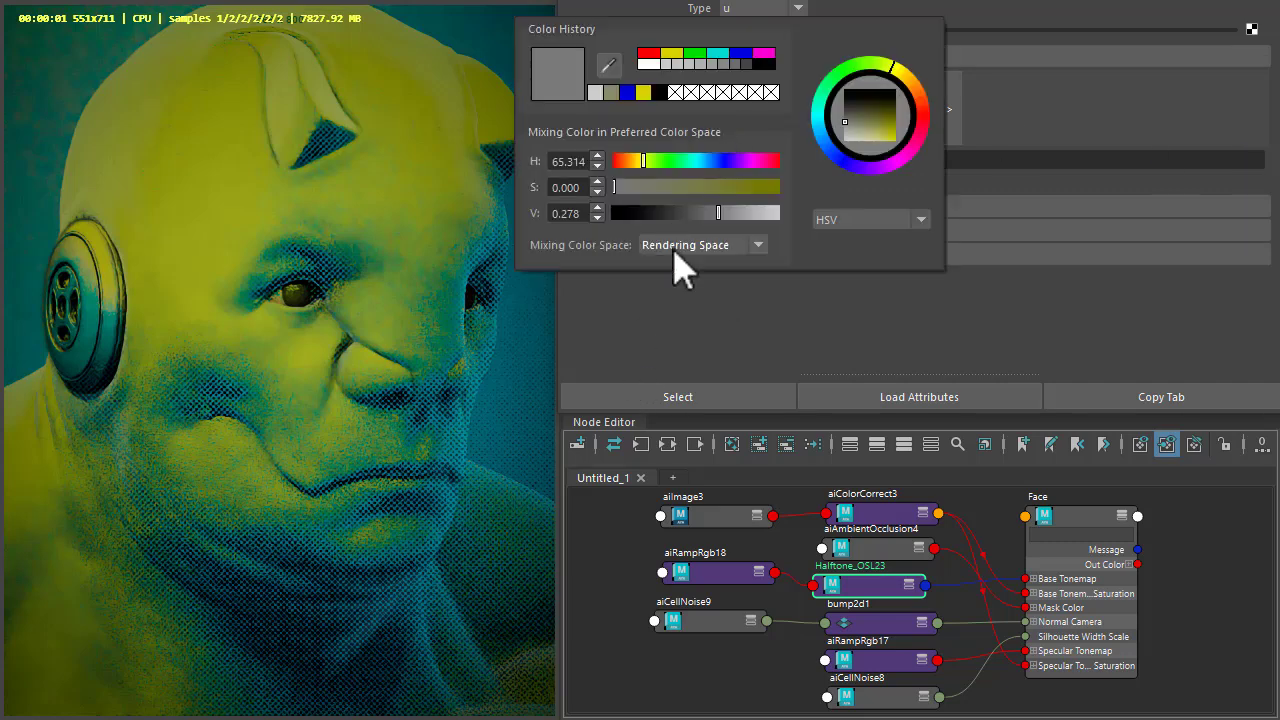
drag(718, 214, 491, 243)
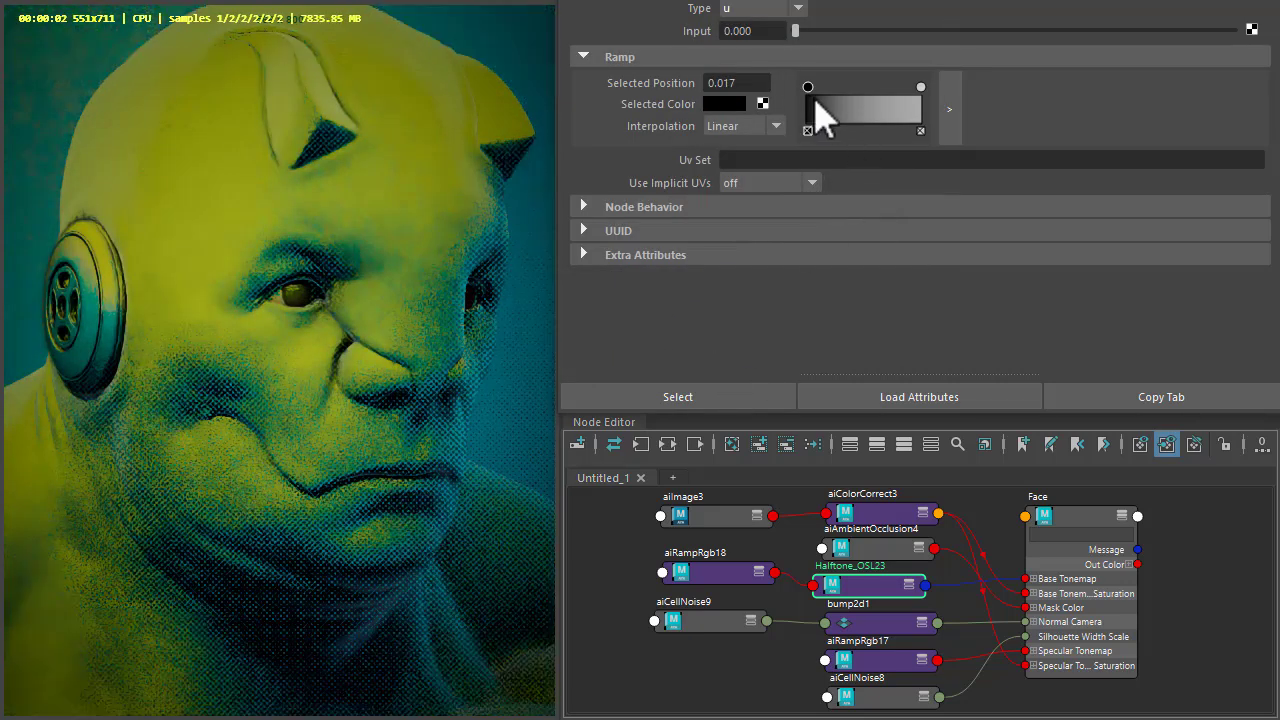
click(724, 104)
drag(700, 214, 729, 216)
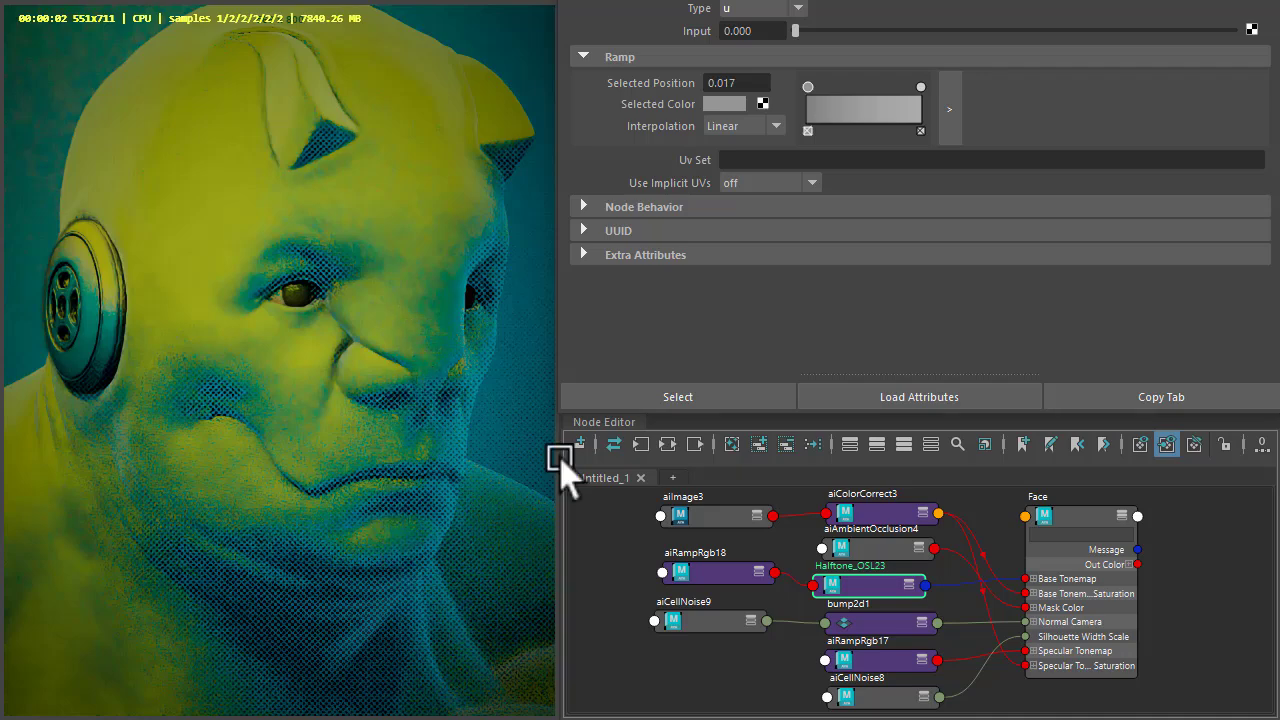
click(728, 105)
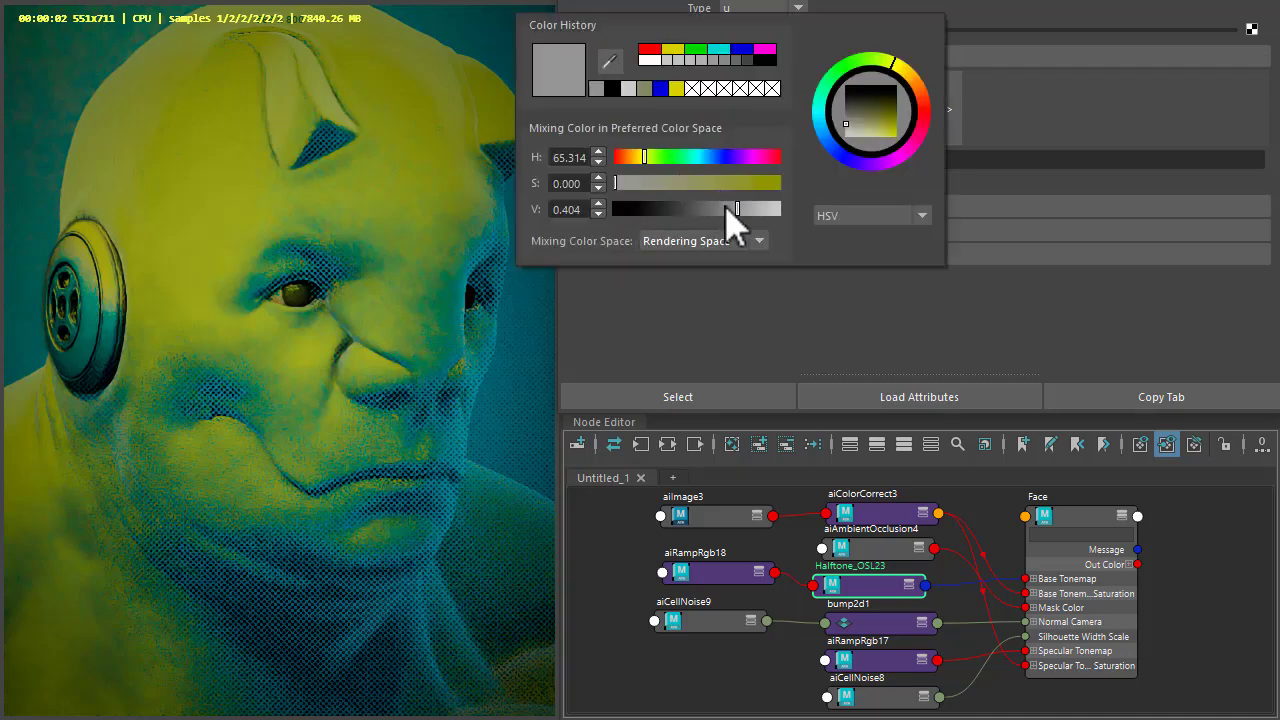
click(752, 210)
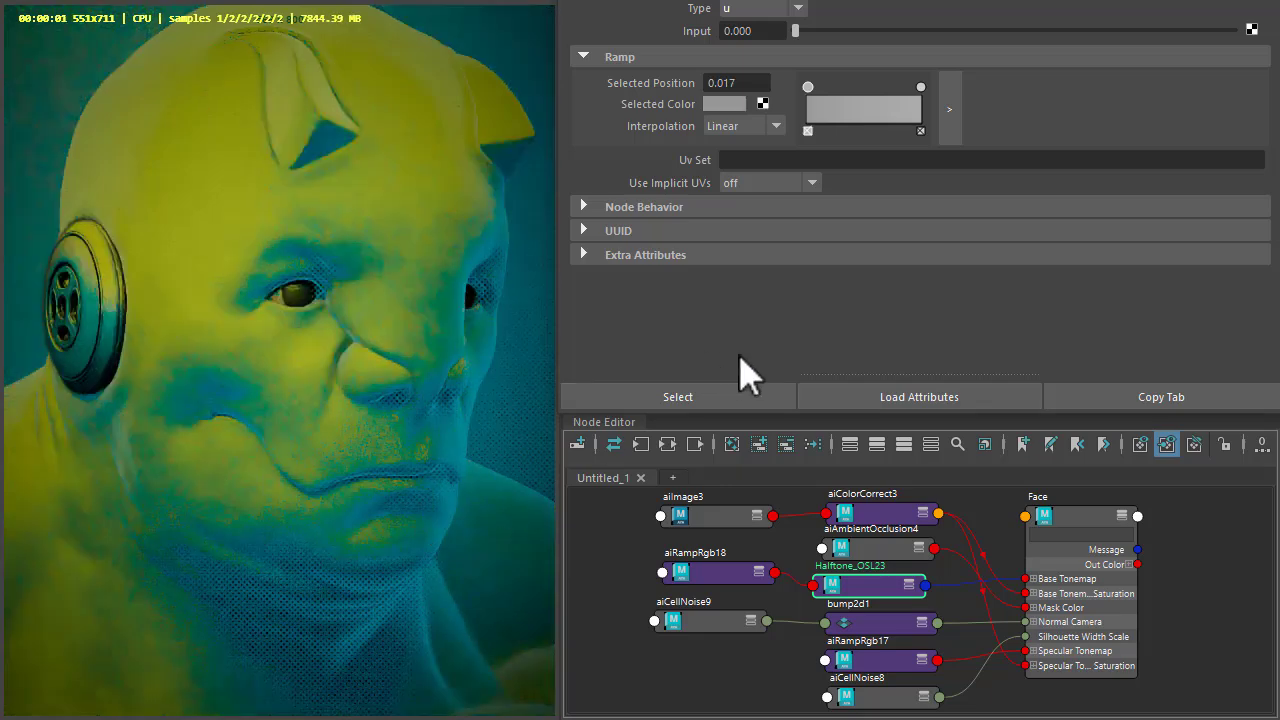
key(ctrl+z)
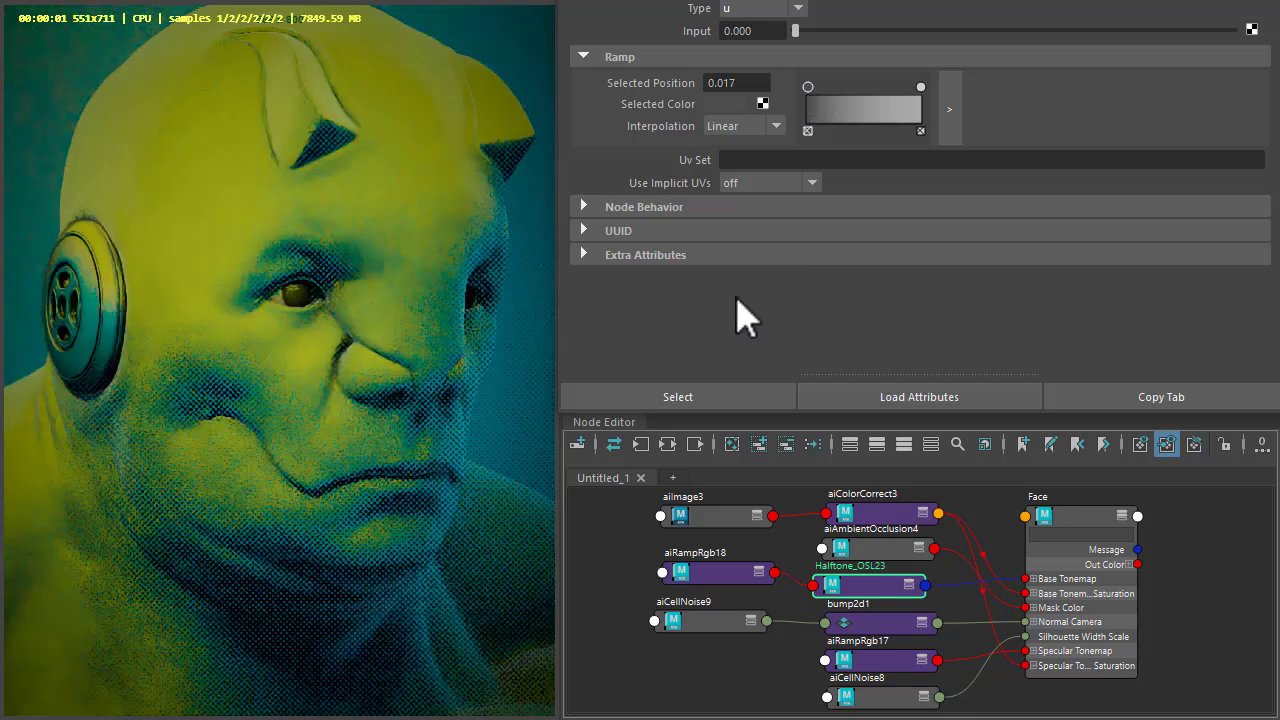
Step: Try a Hue Shift of 0 and a negative one on the colour-correct node behind Face's Base Tonemap (Hue/Saturation), and reset it to 0.5
click(1065, 527)
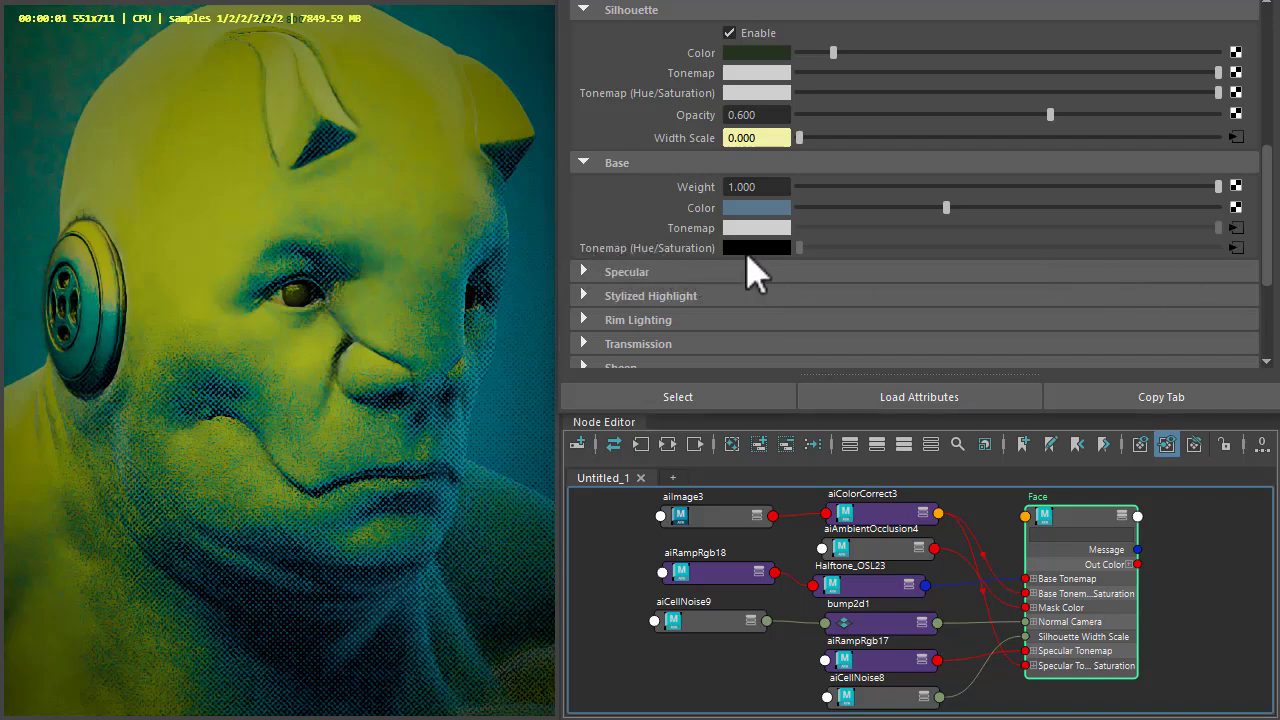
click(1238, 249)
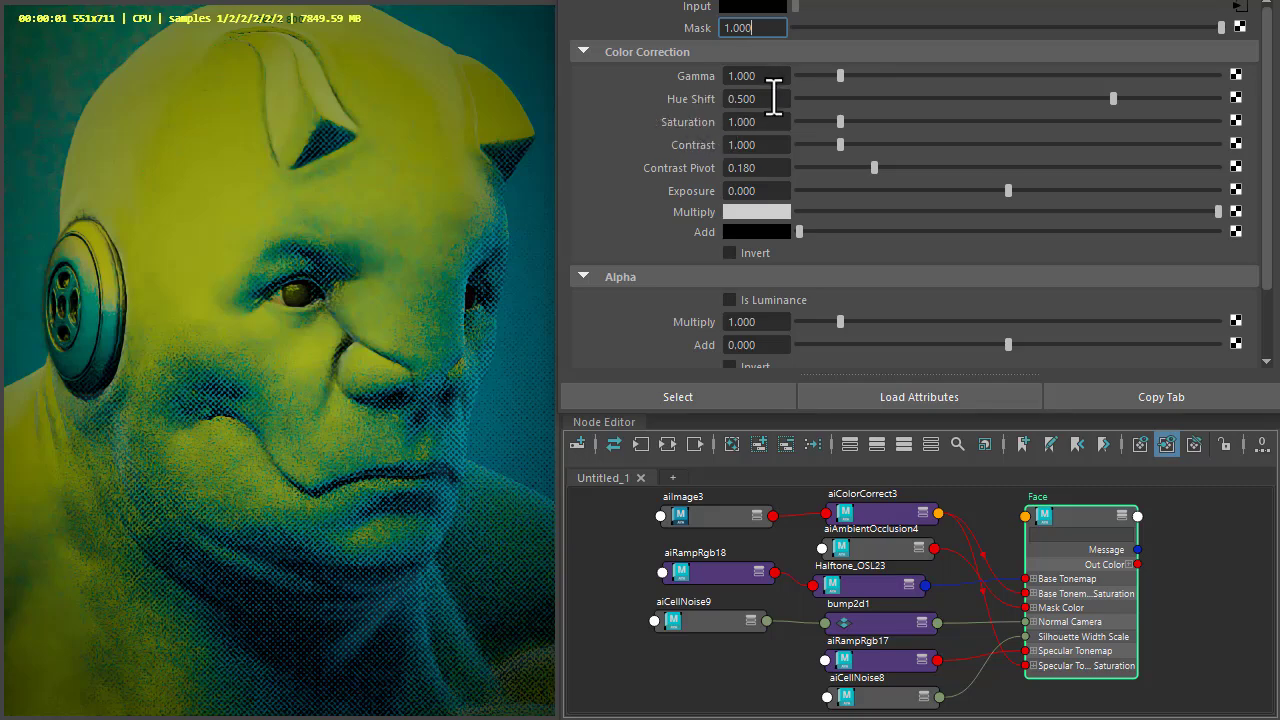
text(-0.185)
key(Tab)
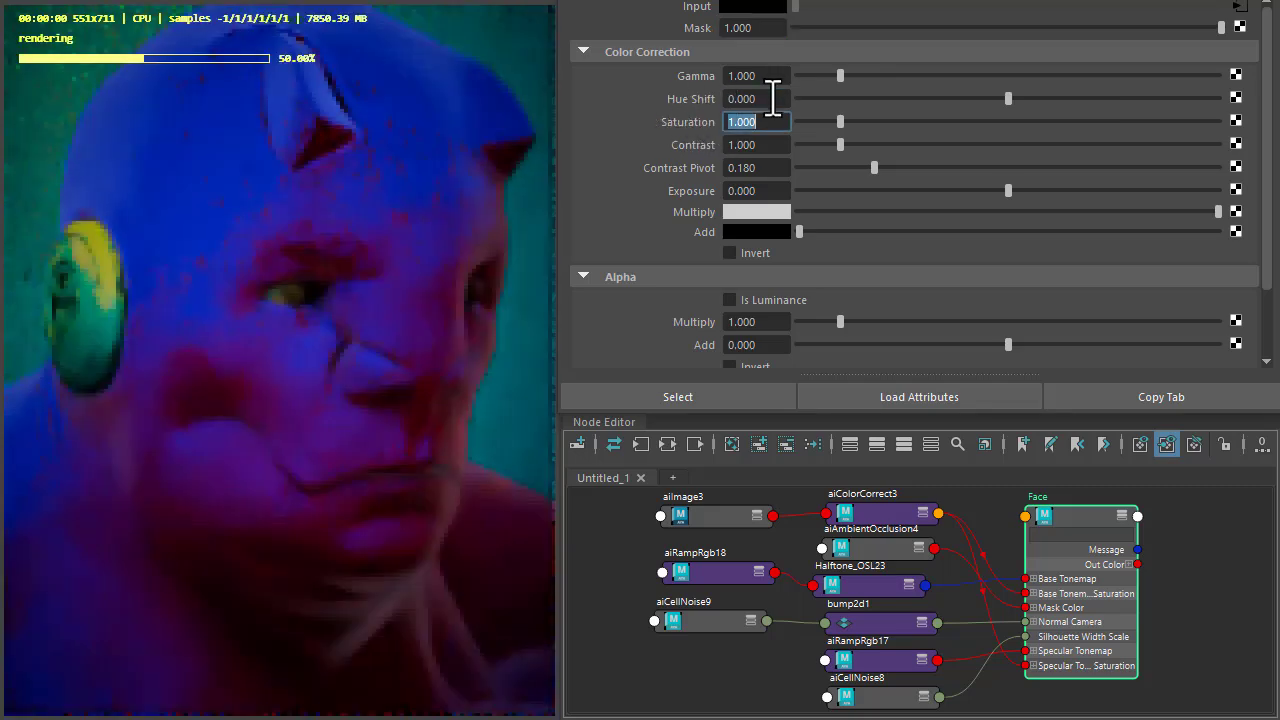
mouse_move(943, 104)
mouse_down()
mouse_move(852, 100)
mouse_move(1068, 100)
mouse_move(921, 100)
mouse_up()
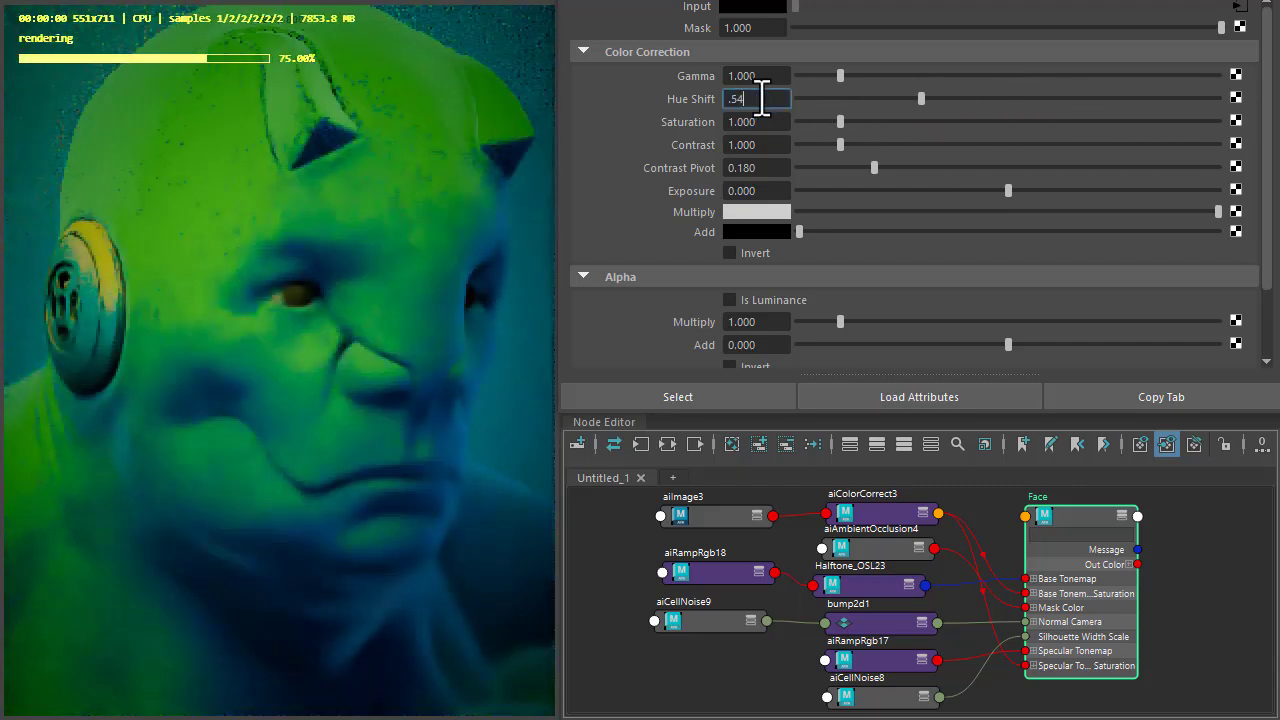
click(760, 98)
text(.5)
key(Tab)
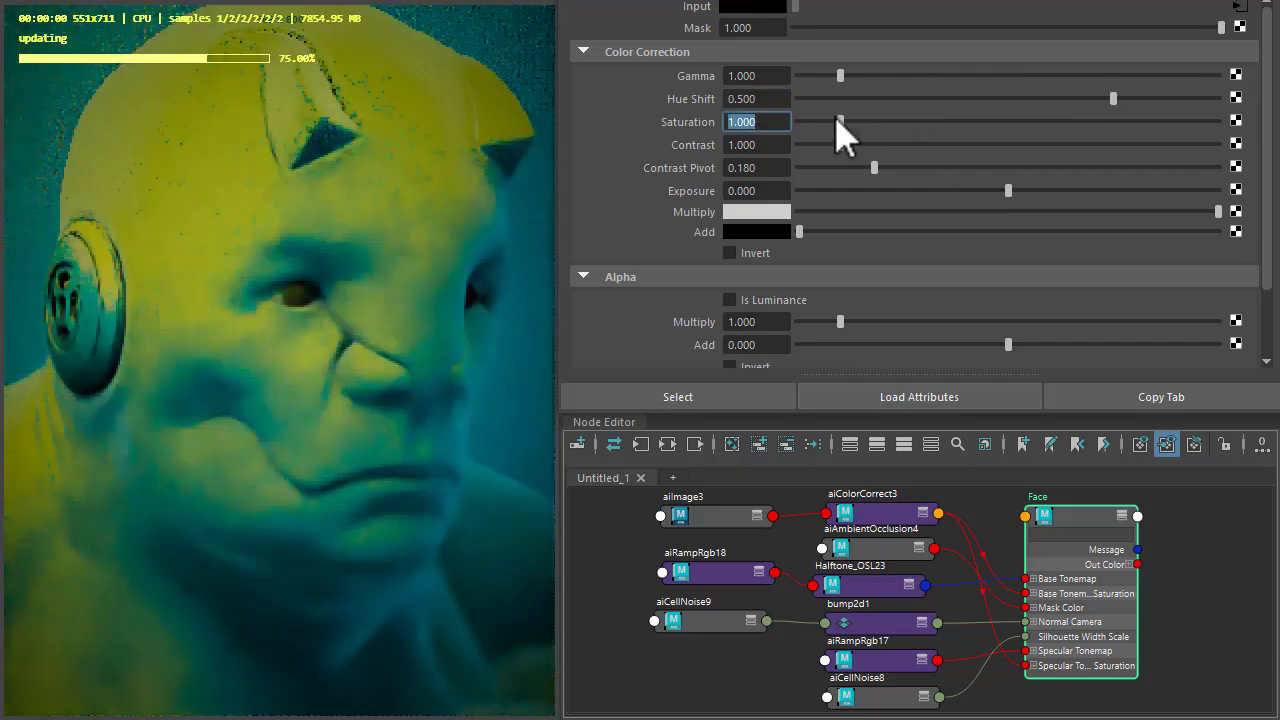
Step: Examine the aiImage3 node and the aiColorCorrect3 node it feeds, and adjust both nodes' positions in the graph
click(1242, 7)
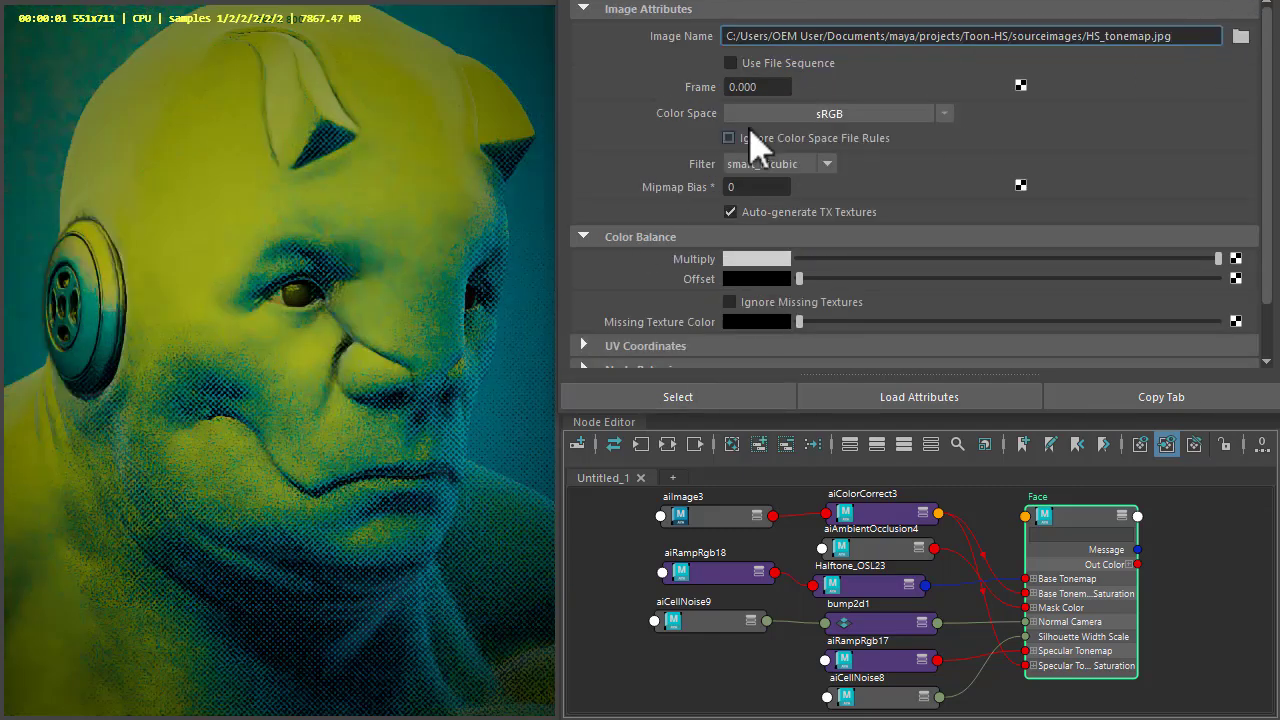
click(862, 512)
click(752, 514)
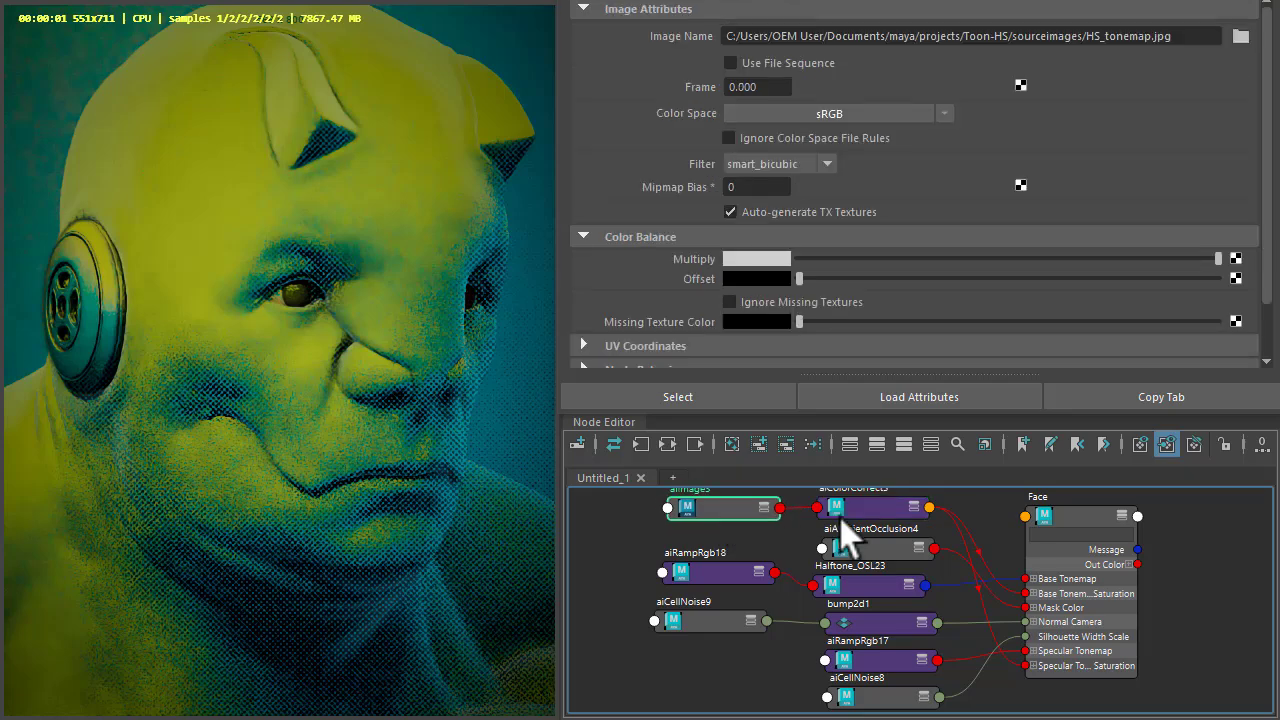
drag(856, 505, 857, 514)
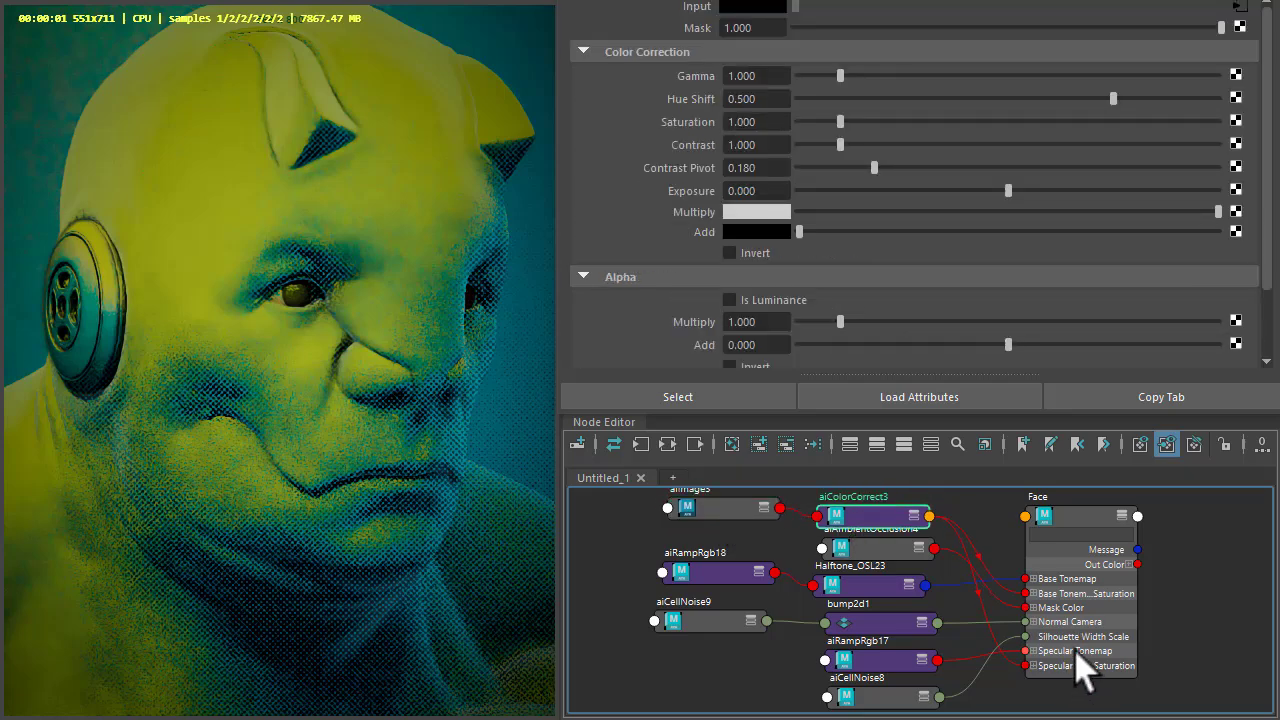
drag(716, 506, 703, 514)
Step: Check the HS_tonemap.jpg image path of aiImage3, and switch to the browser to view the page beside the Halftone.osl one
click(1216, 36)
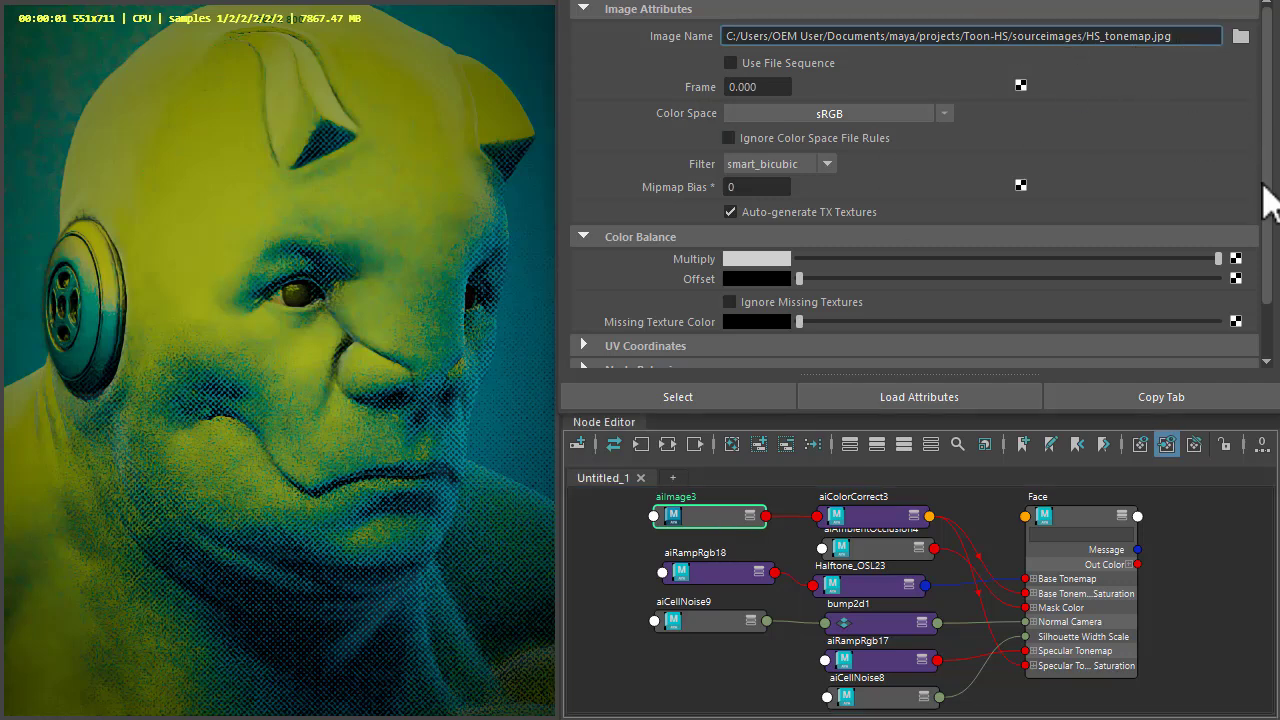
key(alt+Tab)
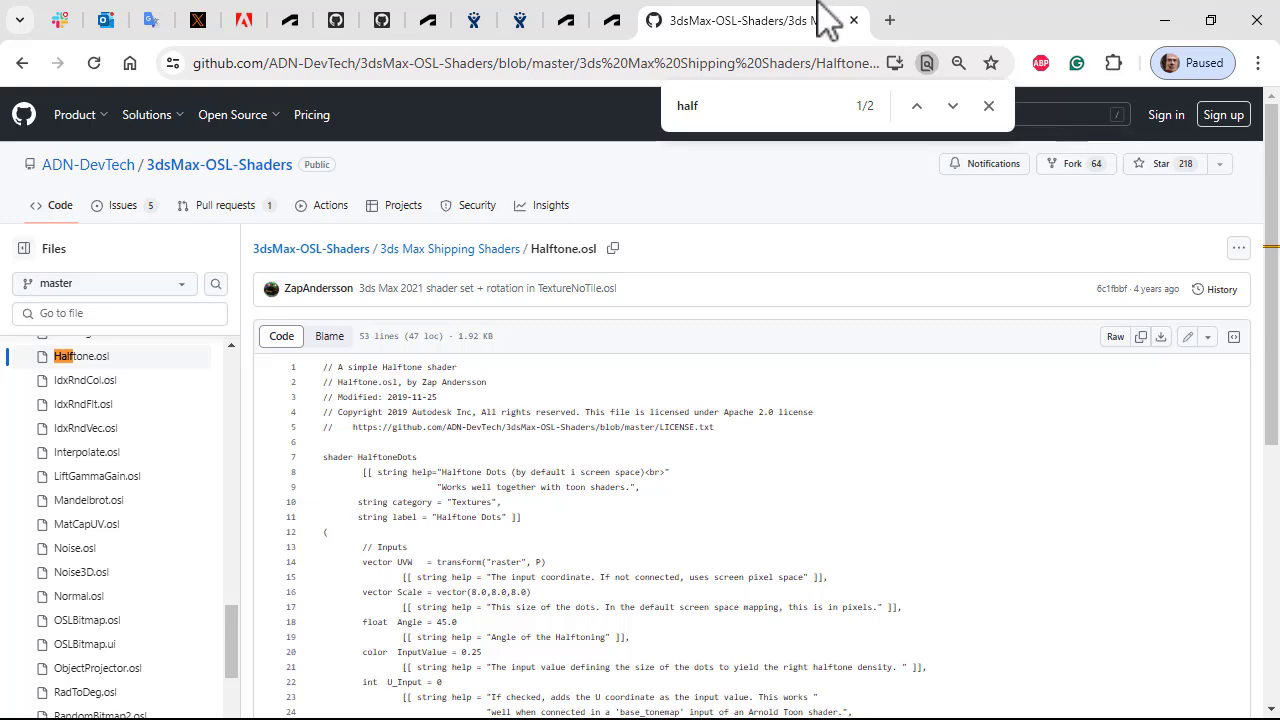
click(626, 20)
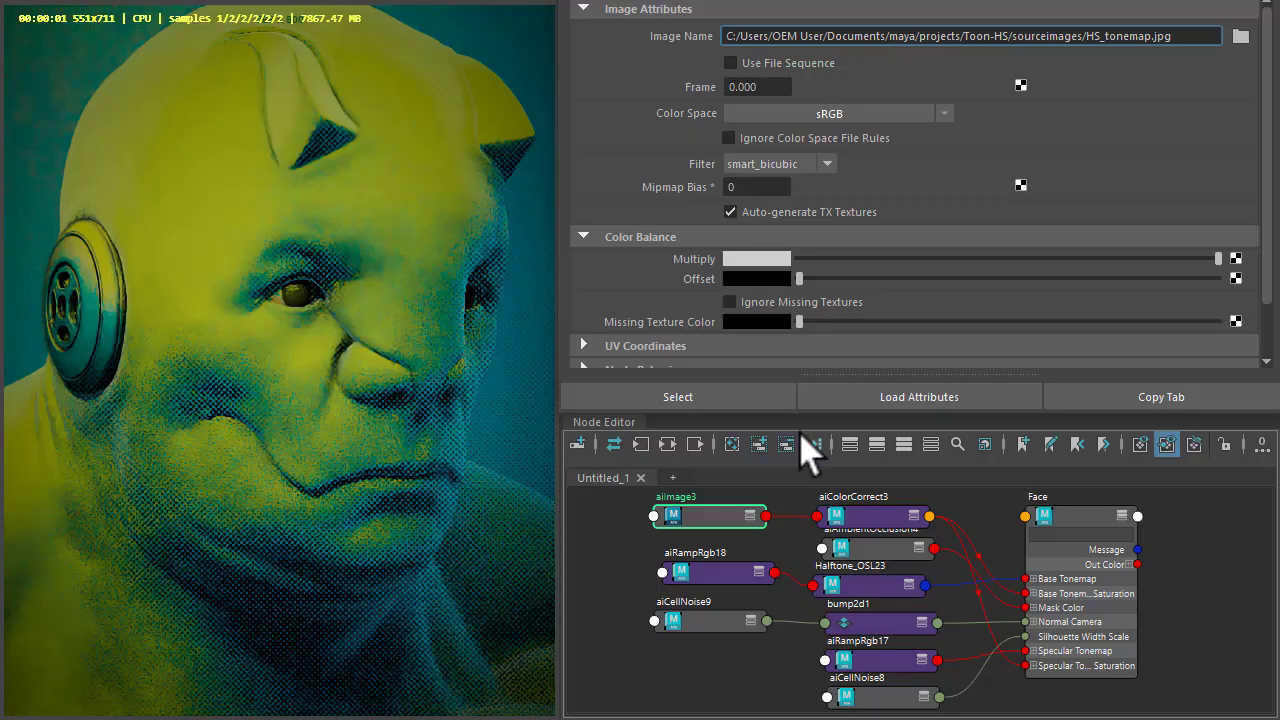
Step: Try deleting the connection between aiImage3 and aiColorCorrect3, and undo the deletion
drag(735, 530, 722, 527)
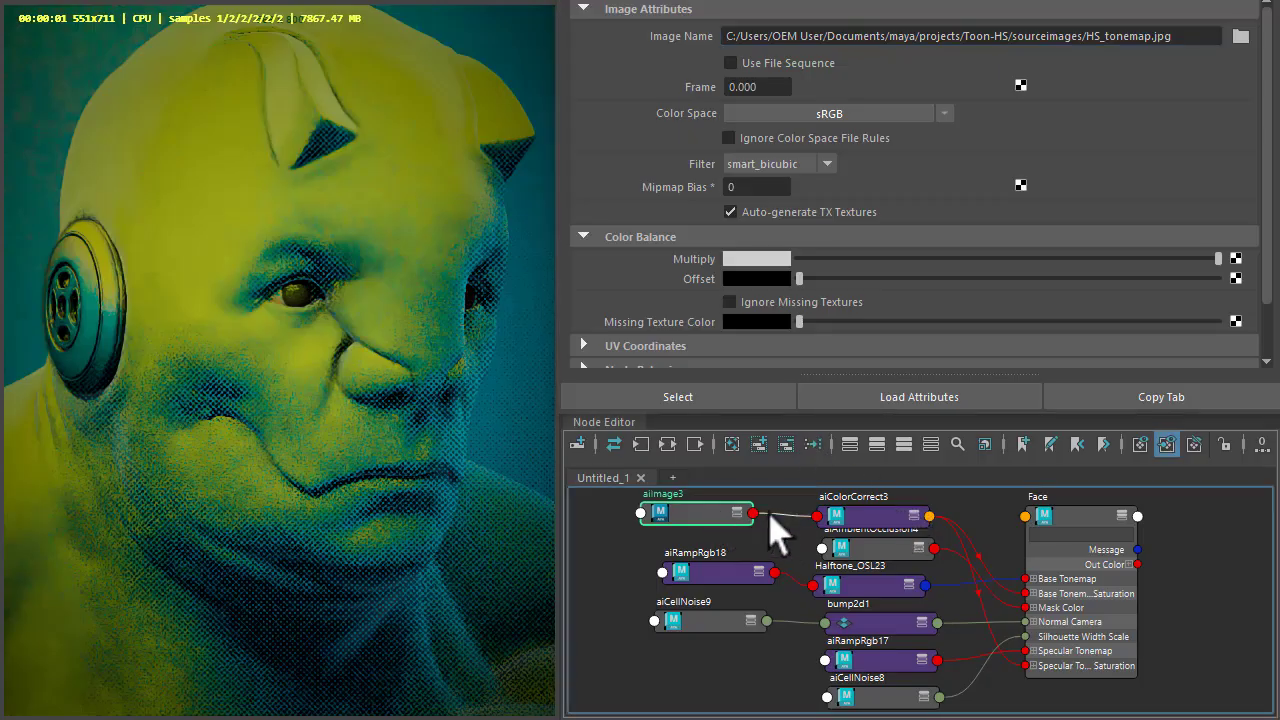
click(771, 514)
key(Delete)
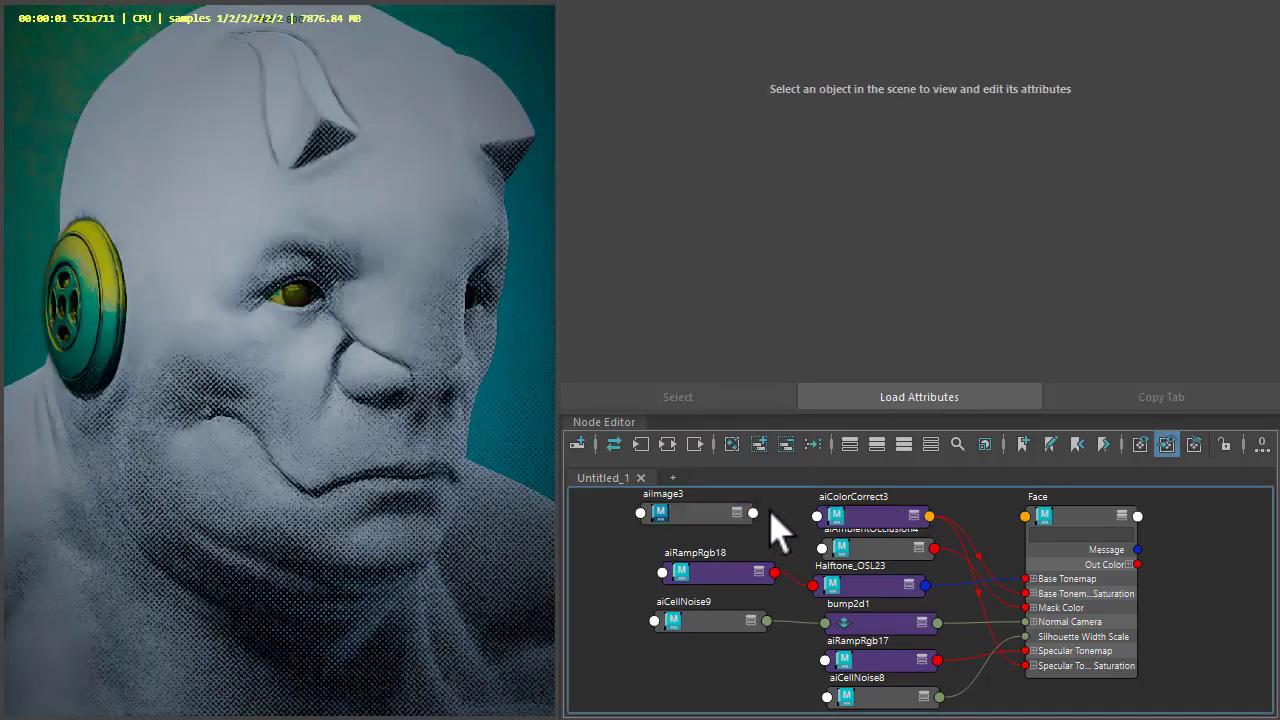
key(ctrl+z)
key(ctrl+z)
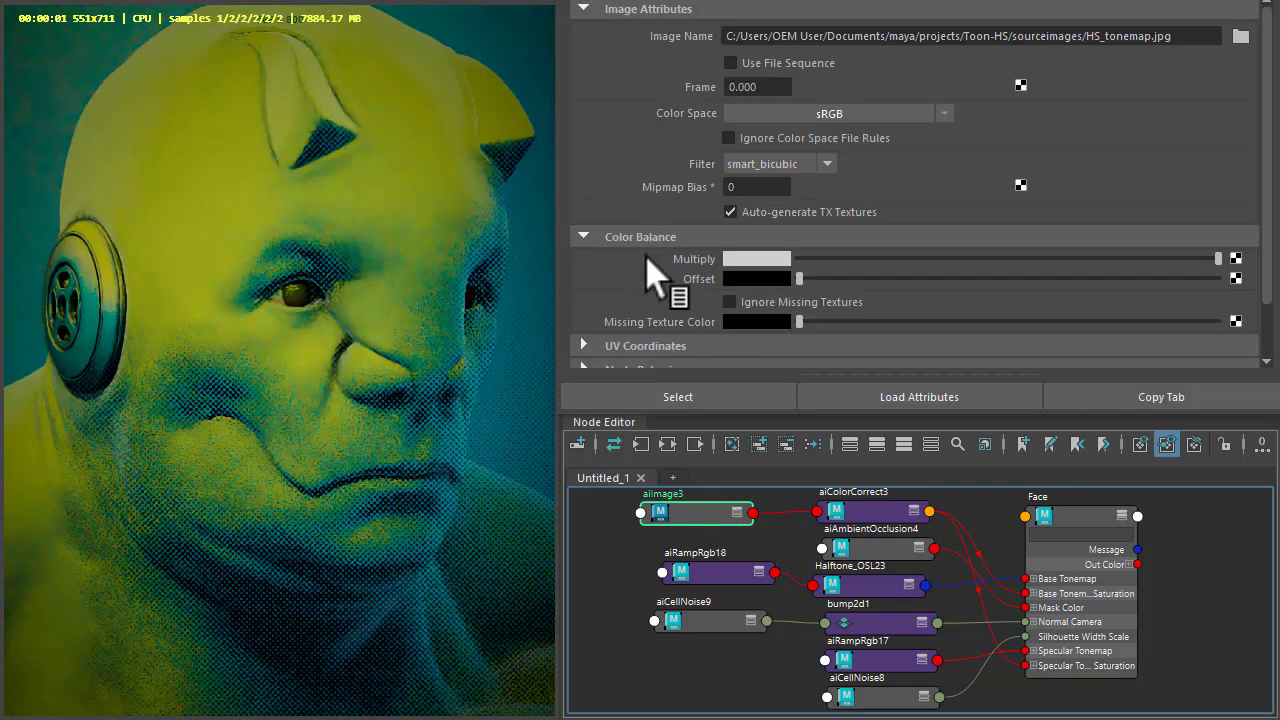
Step: Try Flip V and Swap UV in the UV Coordinates of aiImage3, switch both off again, and try shifting Offset U before restoring it to 0
scroll(665, 310, down, 2)
click(645, 310)
click(645, 287)
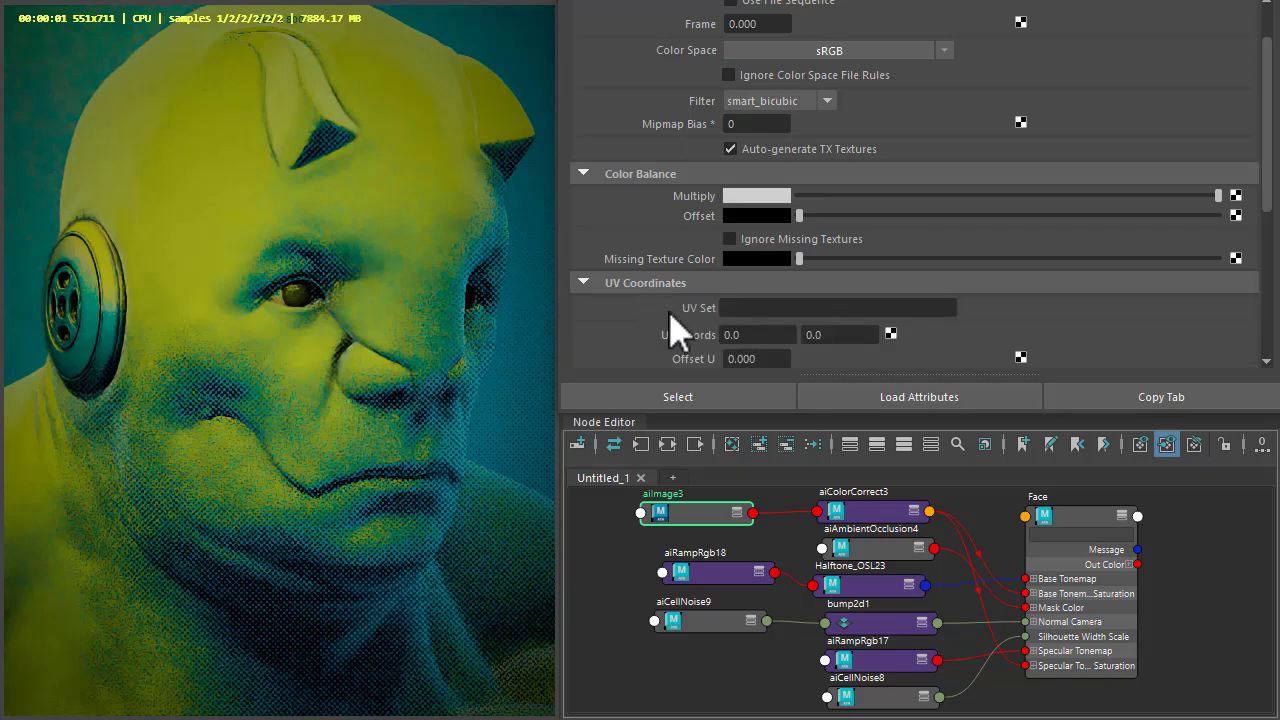
scroll(660, 335, down, 6)
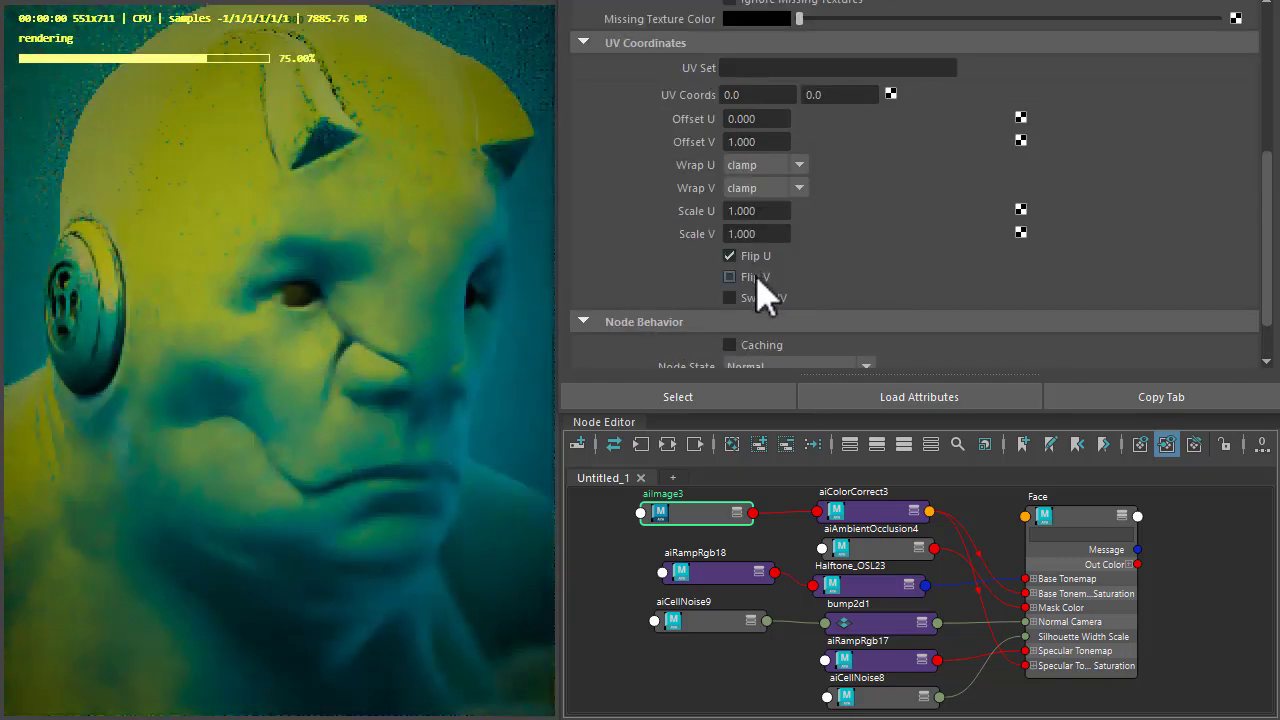
click(756, 279)
click(753, 298)
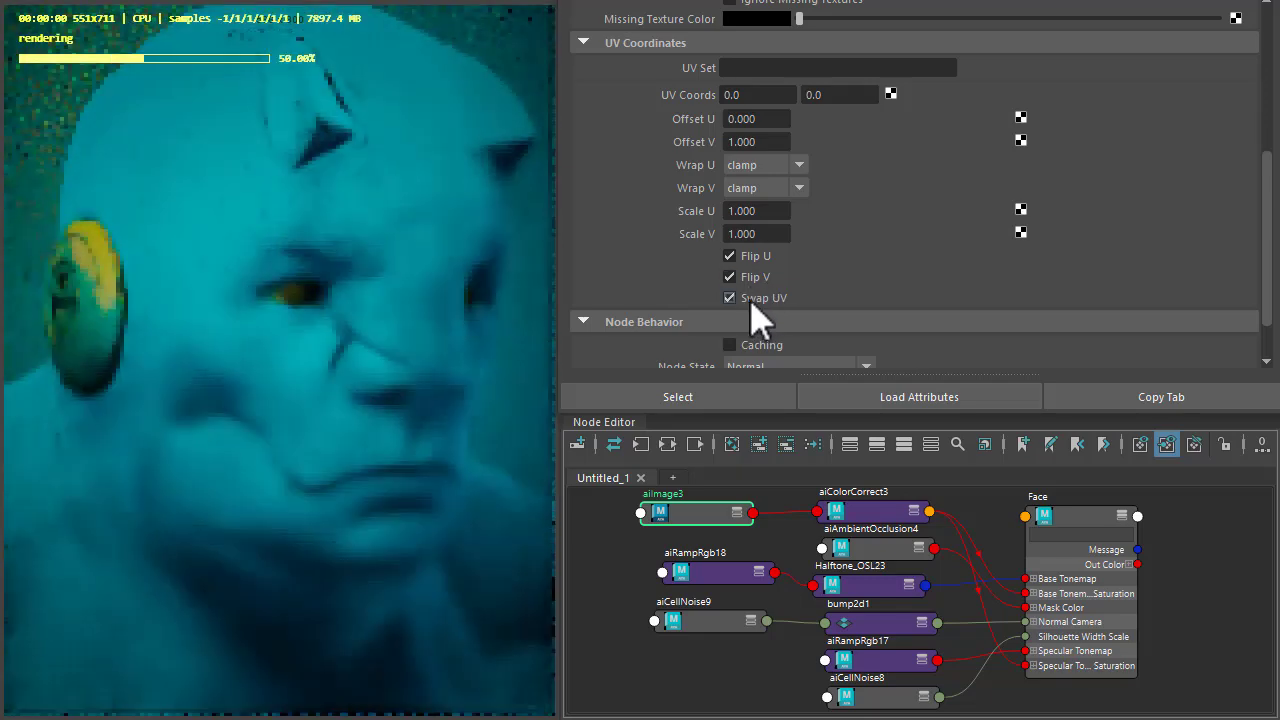
click(748, 279)
click(748, 300)
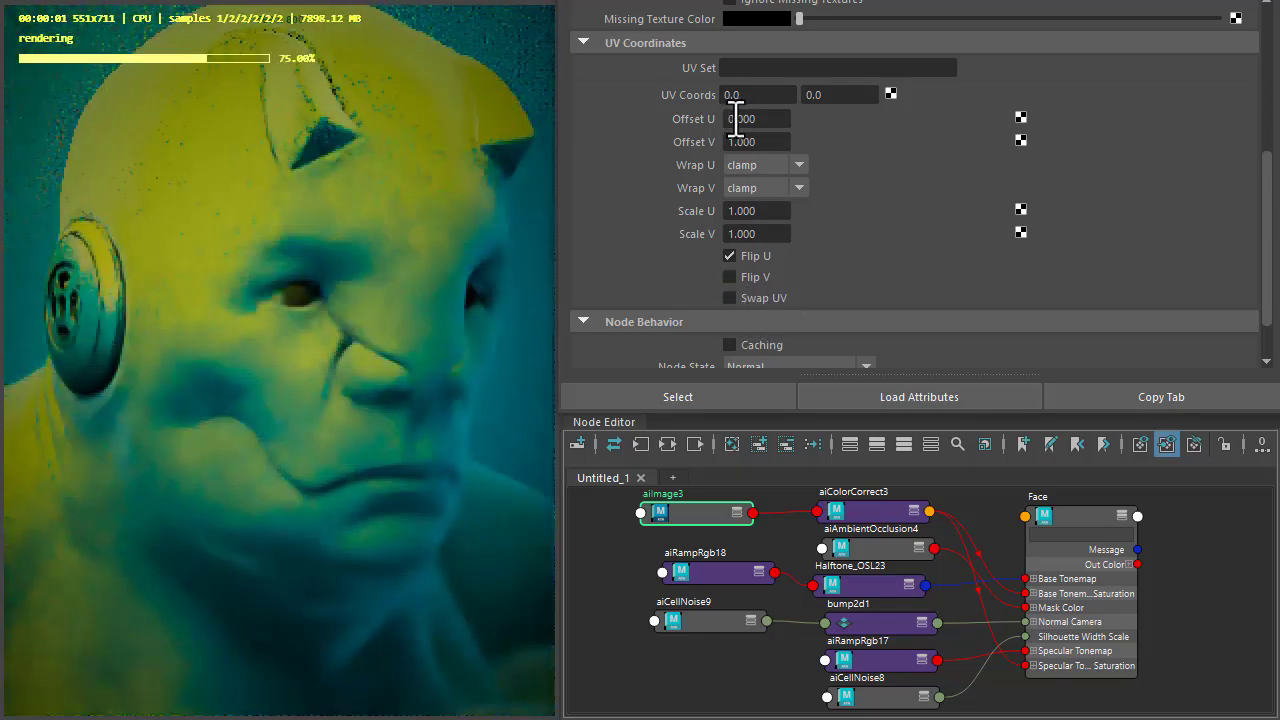
mouse_move(735, 118)
ctrl+mouse_down()
mouse_move(777, 122)
mouse_move(726, 119)
mouse_move(773, 119)
mouse_move(727, 119)
mouse_move(746, 129)
ctrl+mouse_up()
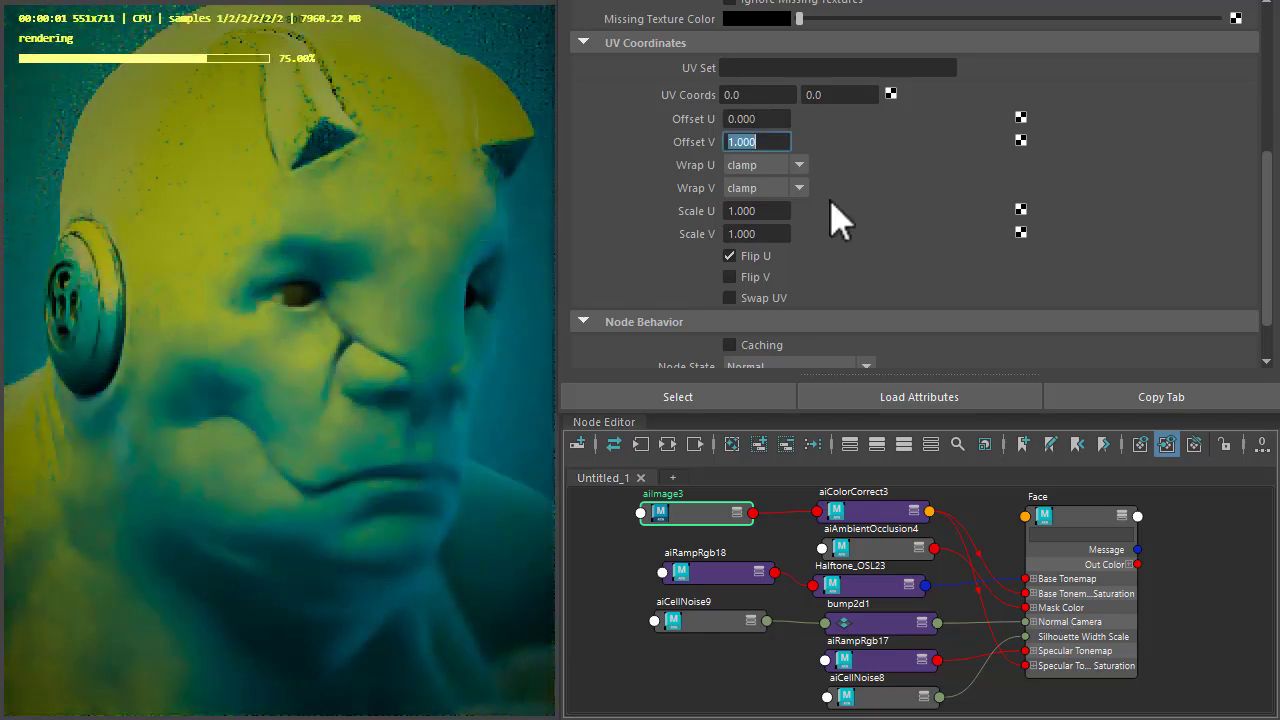
Step: Try a Specular Weight of 0 and then 1 on the Face shader, and set it back to 0.5
click(1090, 524)
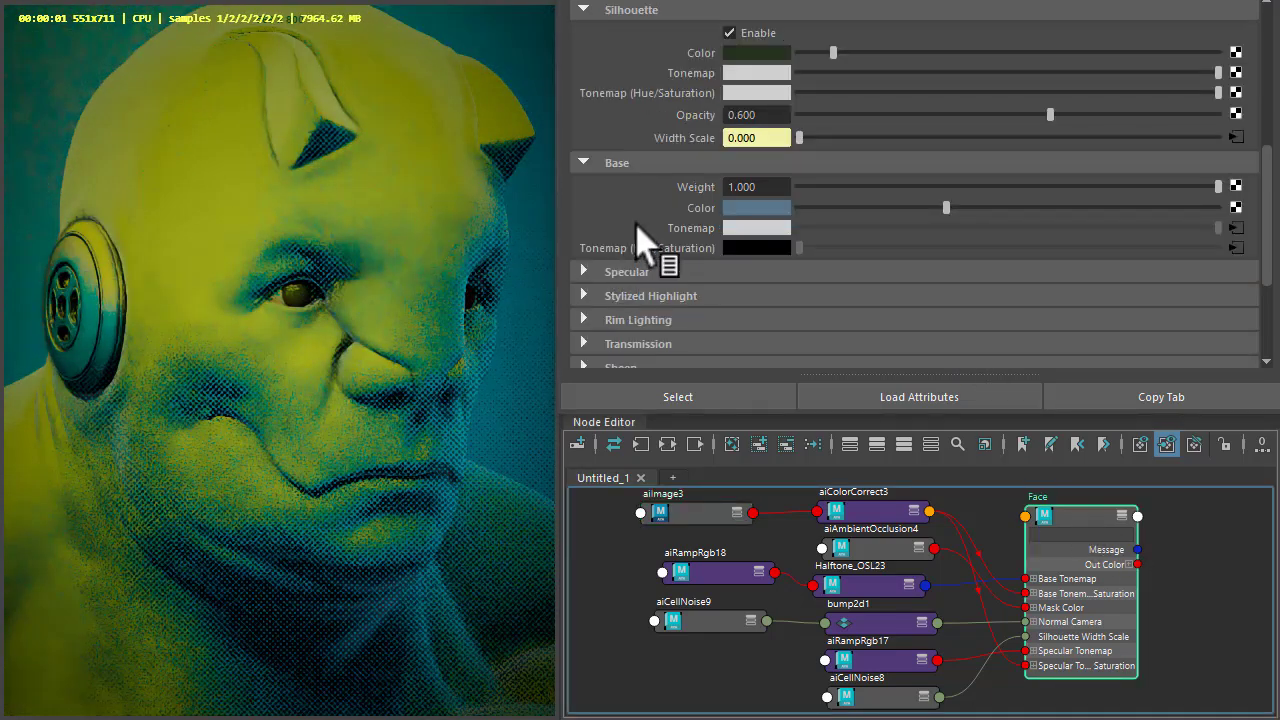
click(640, 162)
click(620, 187)
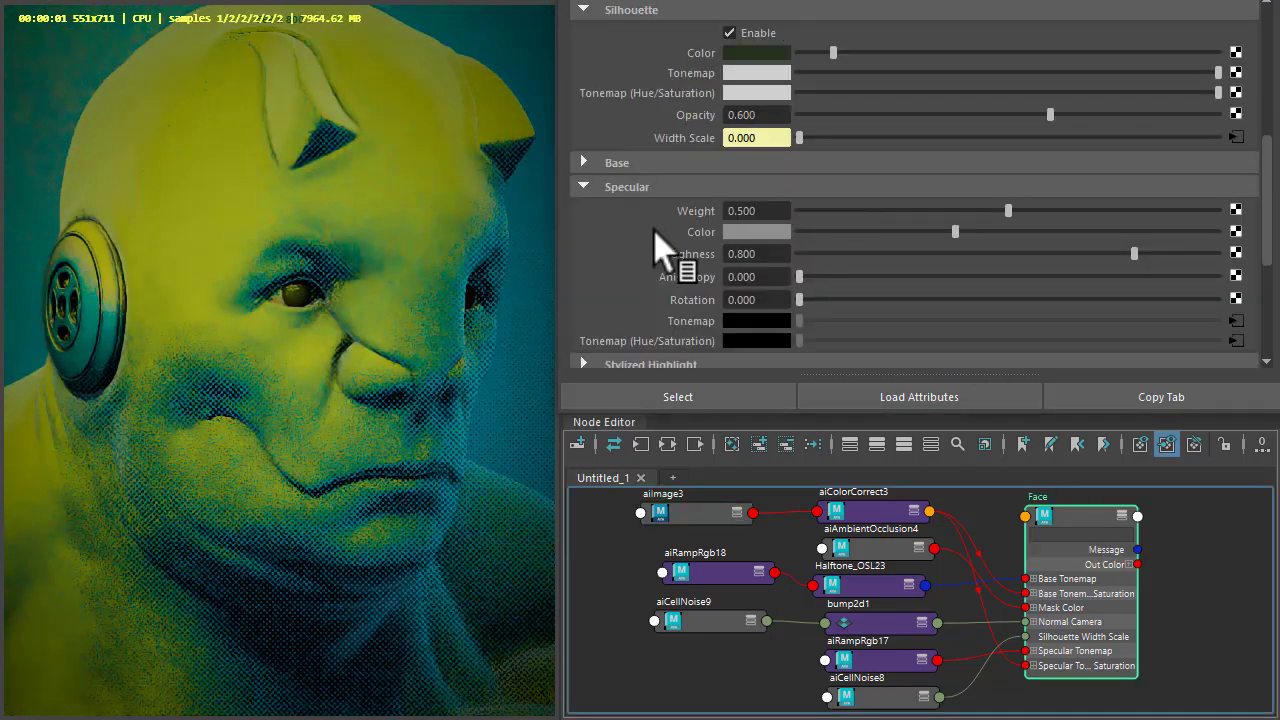
drag(926, 218, 803, 213)
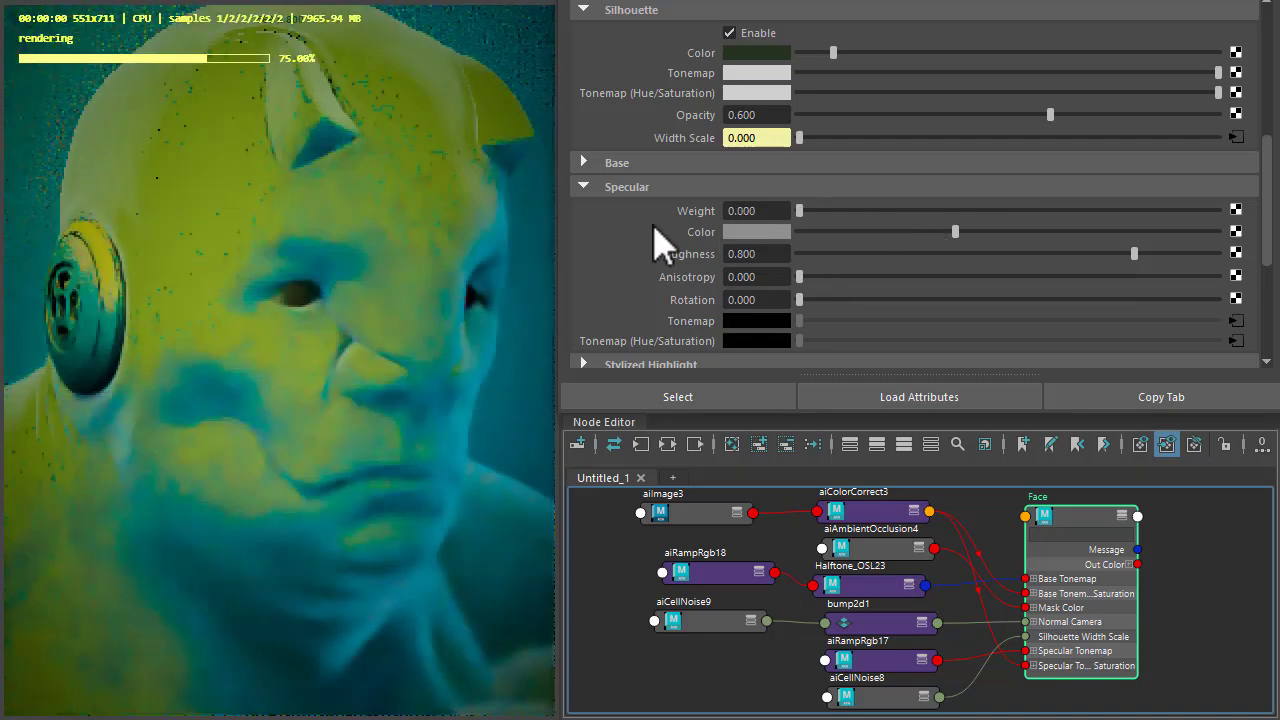
drag(655, 228, 1278, 214)
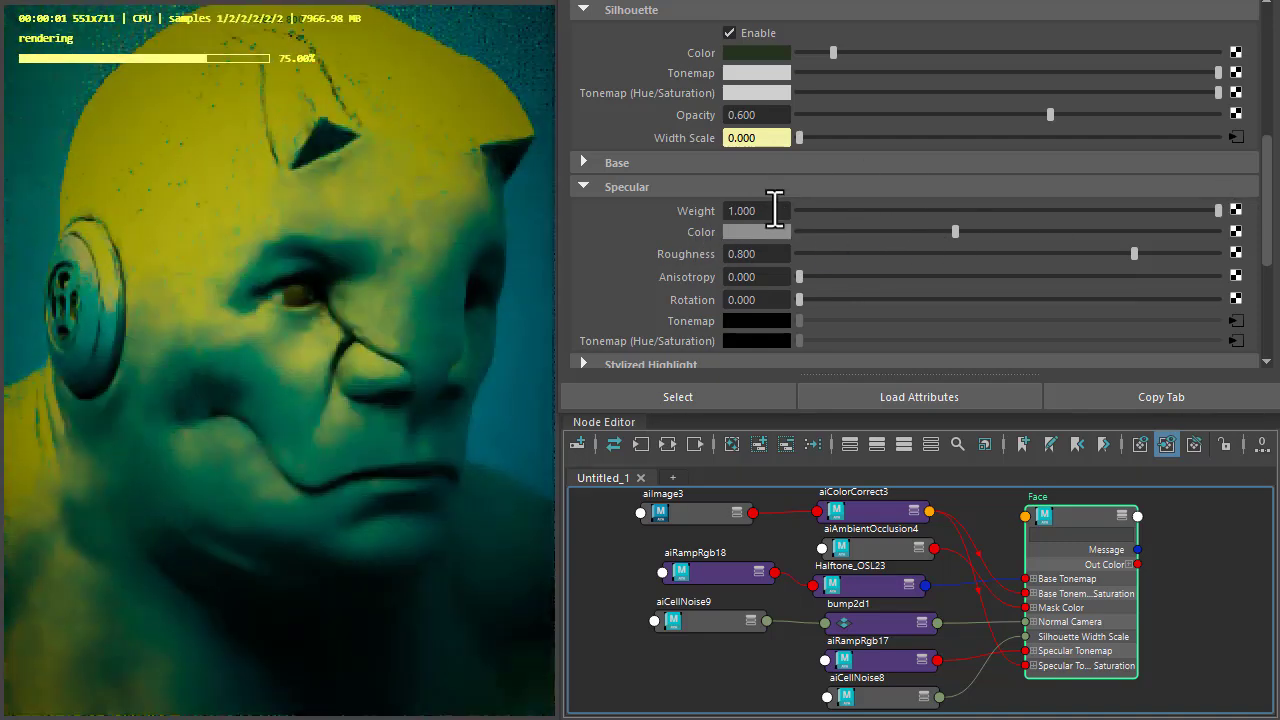
click(775, 210)
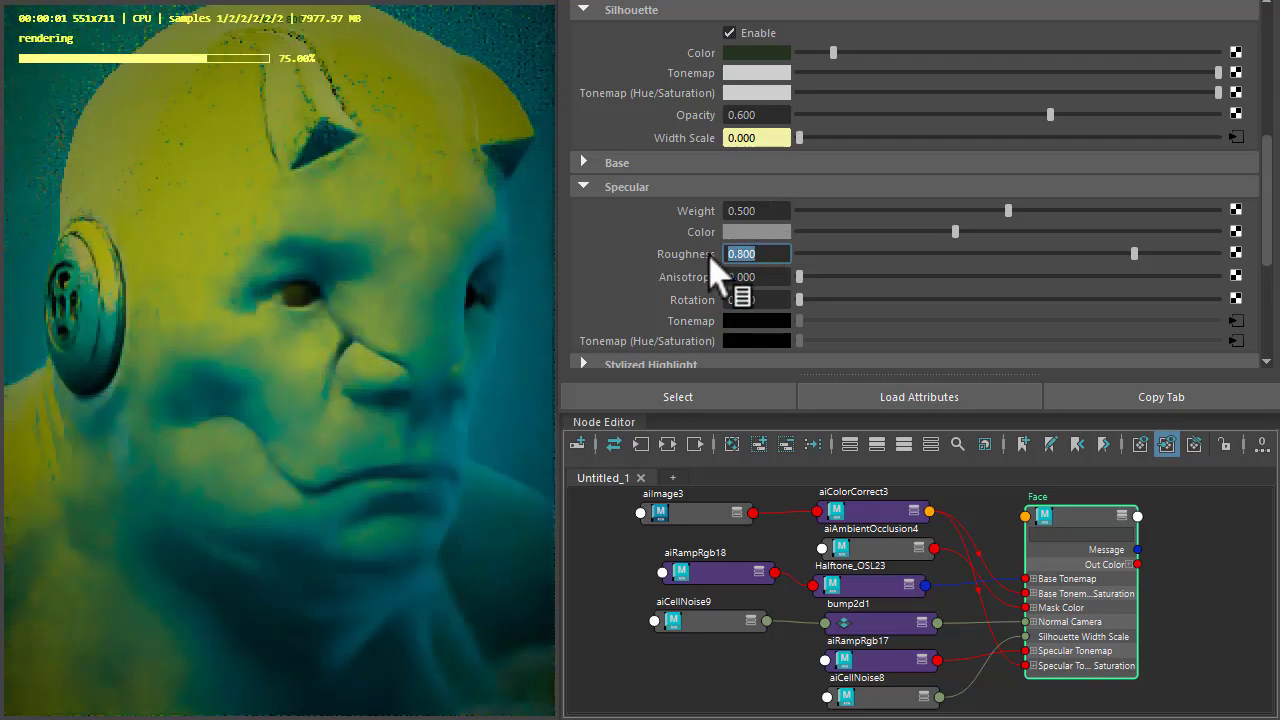
Step: Try a Specular Roughness of 0 and then 0.667 on the Face shader, and set it back to 0.8
text(0)
key(Return)
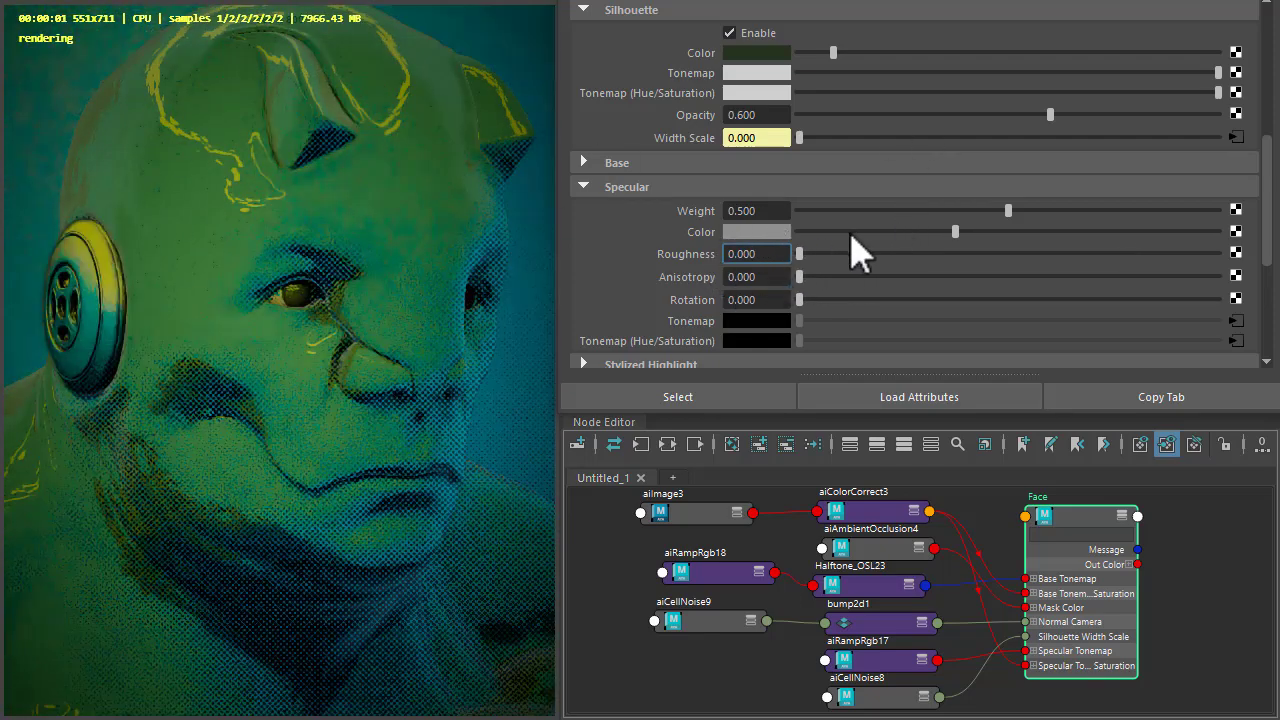
drag(818, 256, 1078, 256)
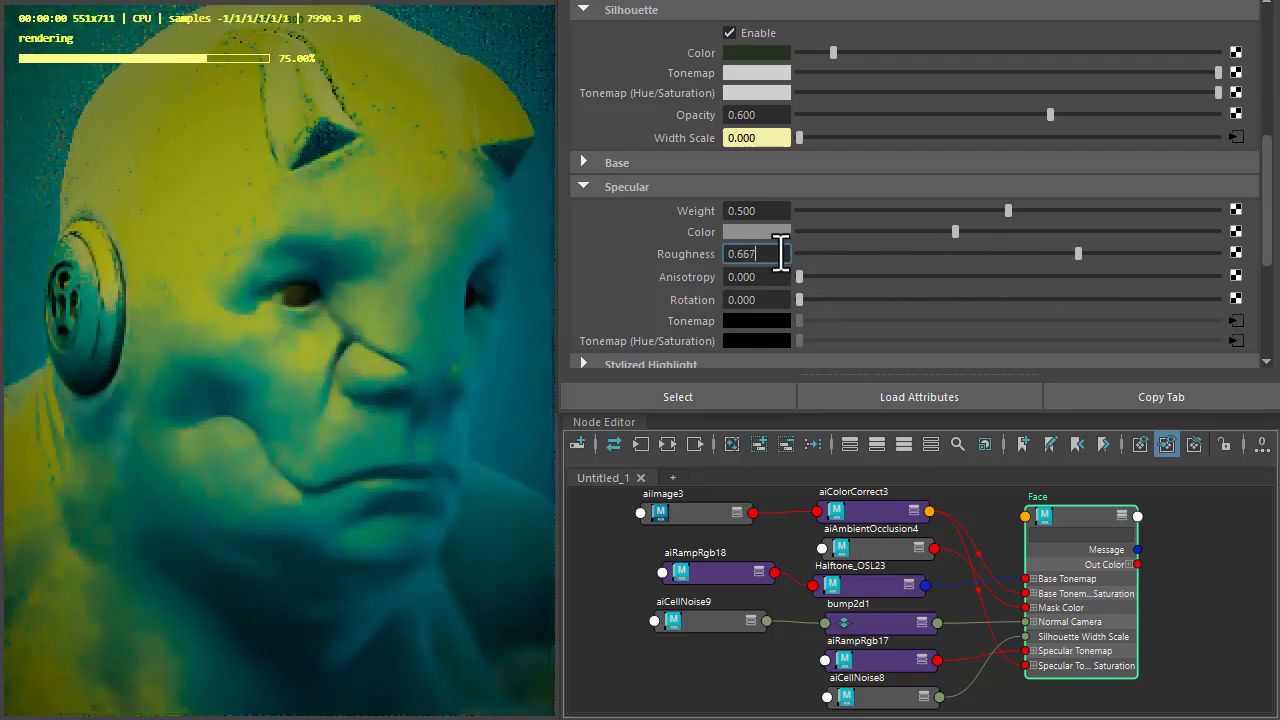
text(0.8)
key(Return)
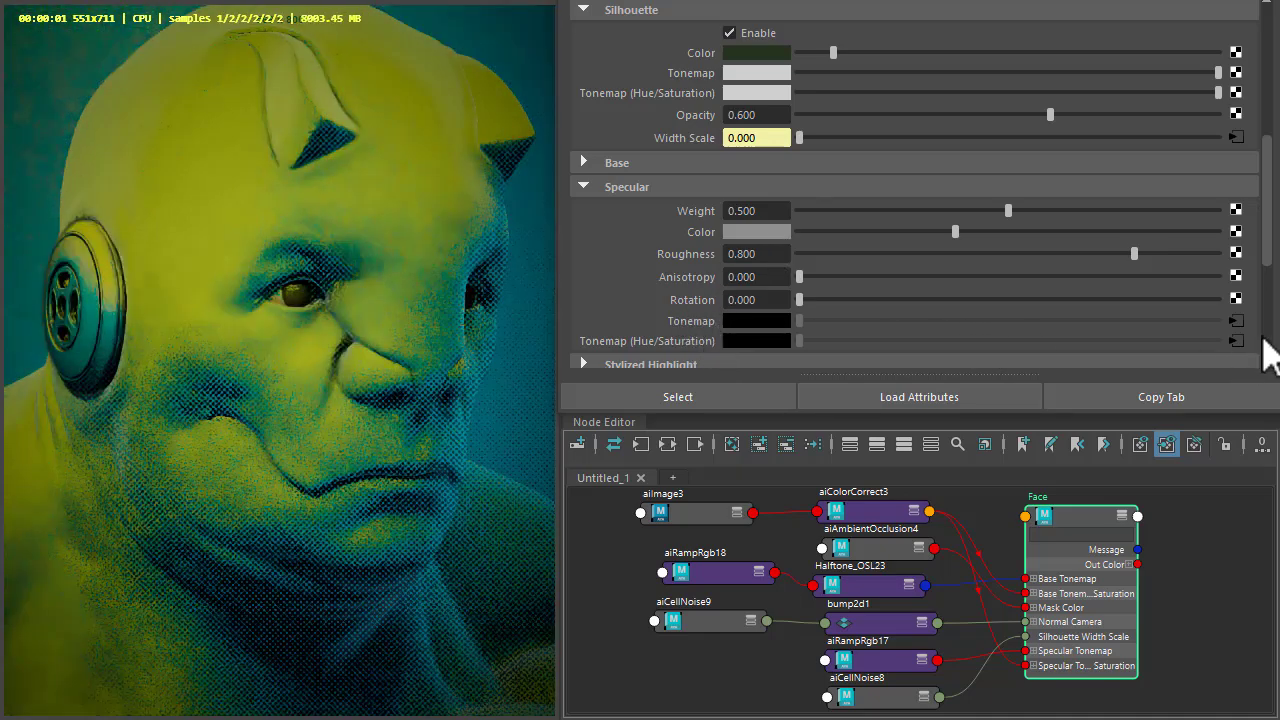
Step: View the ramp connected to the Specular Tonemap of the Face shader, and return to the shader's attributes
click(1236, 320)
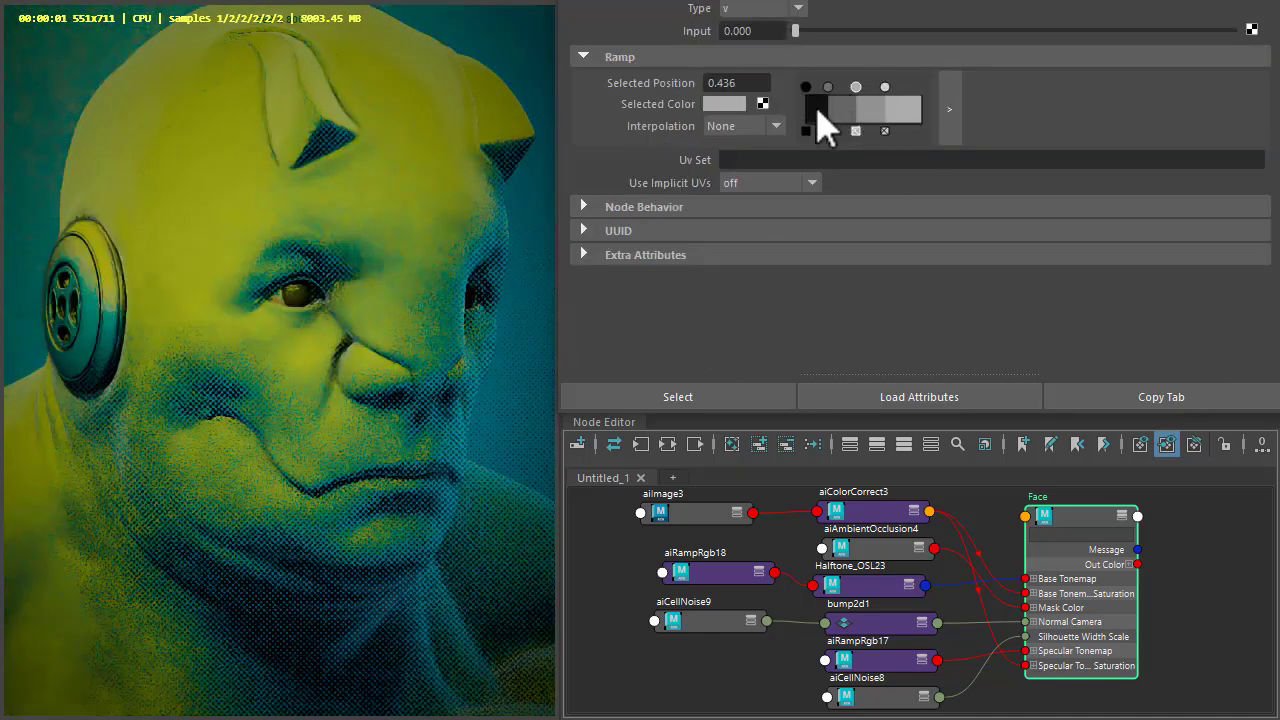
click(1090, 540)
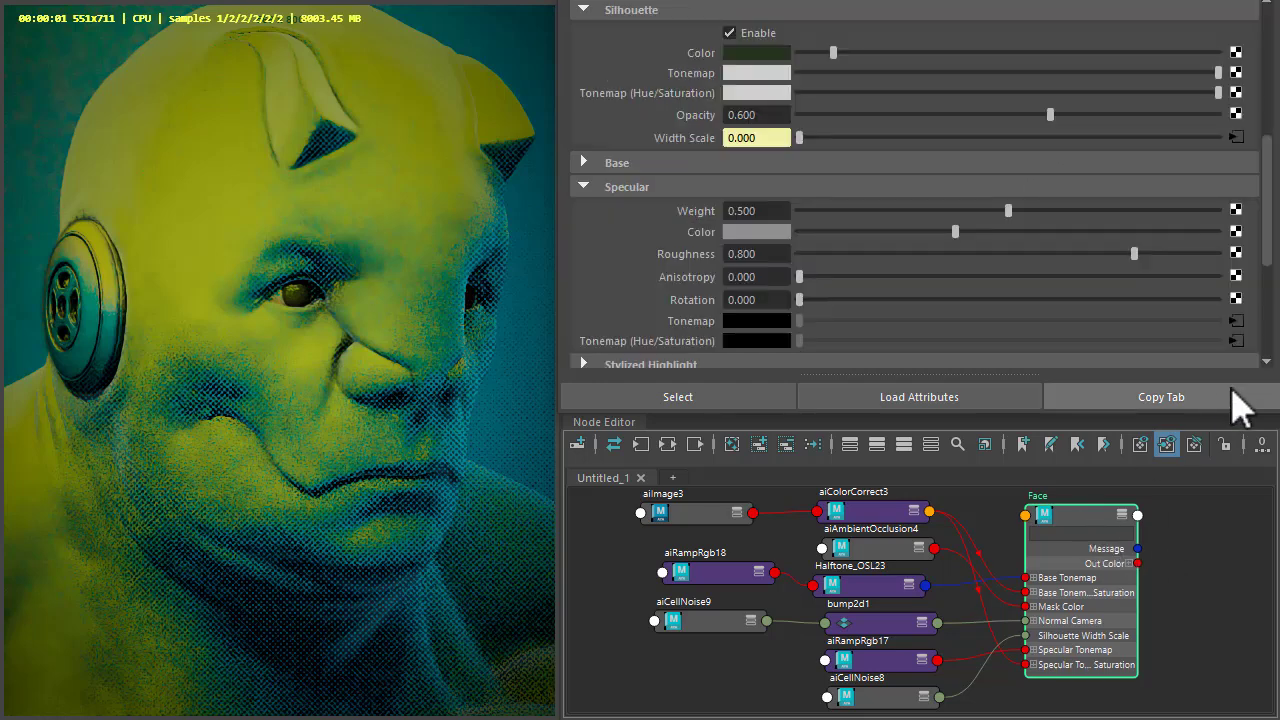
Step: Collapse the Face shader's Specular section and open Rim Lighting to view its Light setting
middle_drag(752, 334, 849, 251)
click(665, 187)
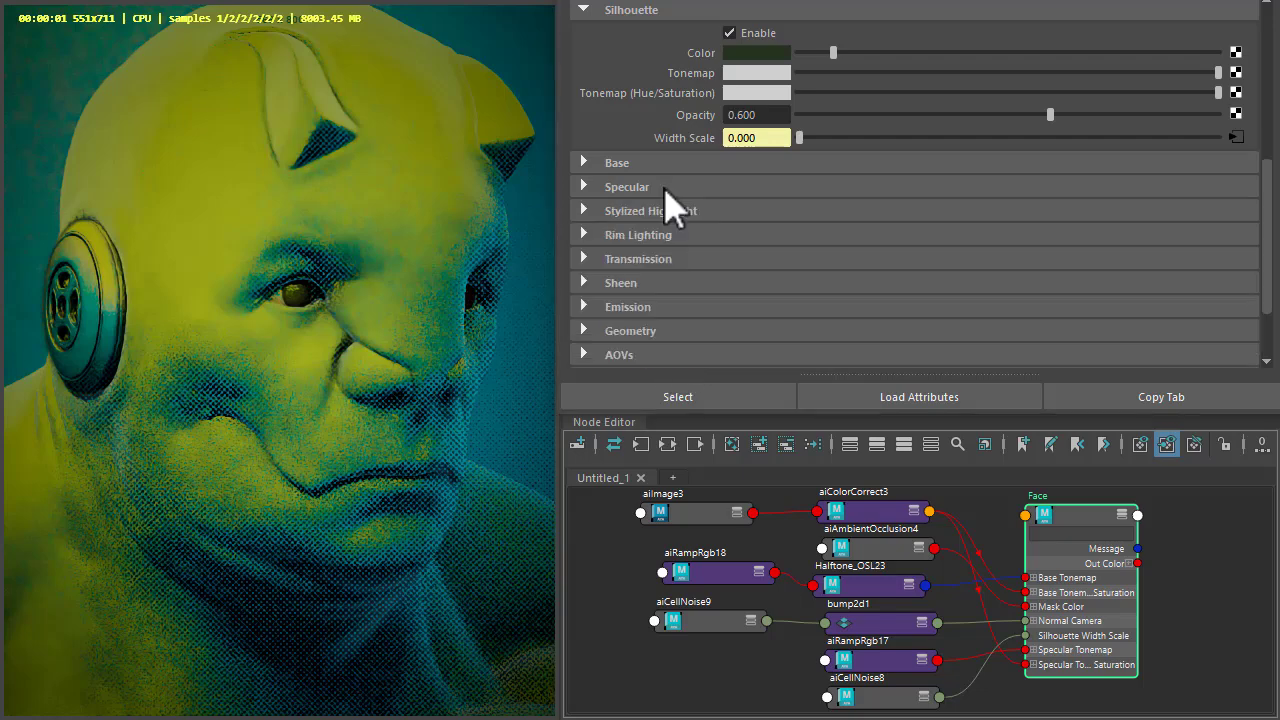
click(660, 250)
click(793, 262)
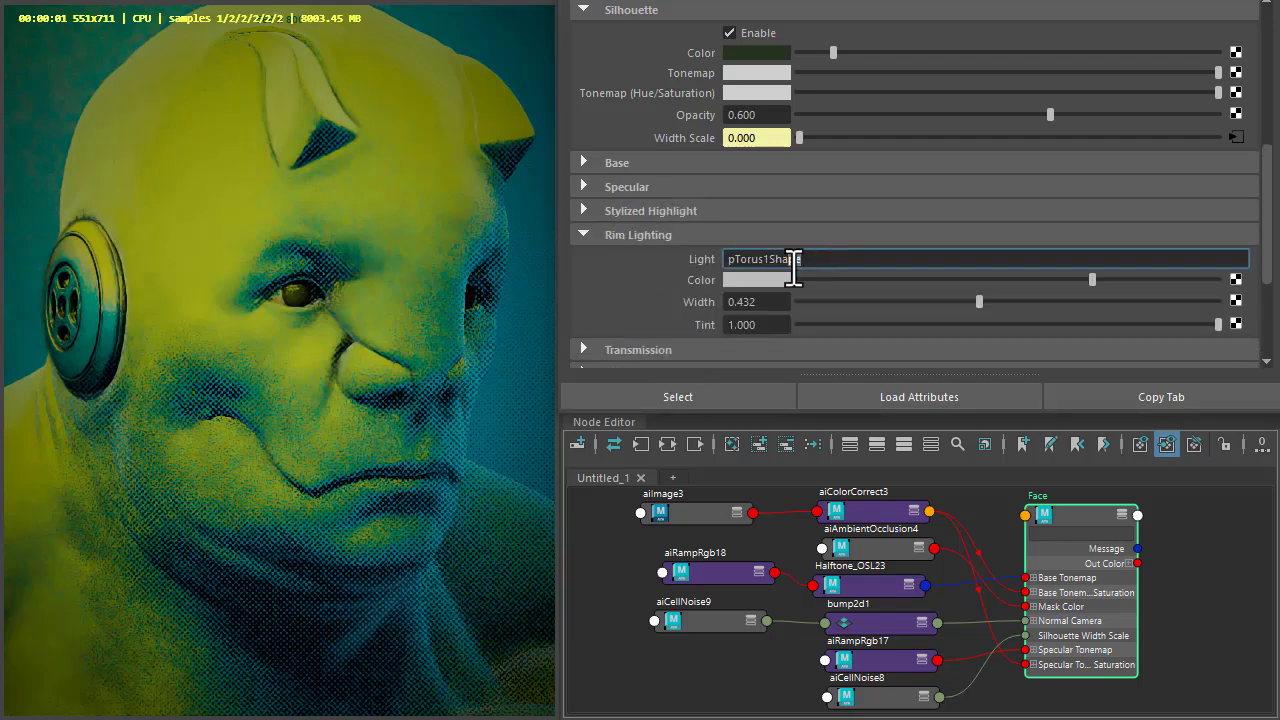
Step: Look up the pTorus1 mesh light in the scene list, and return to the Face shader's attributes
click(534, 287)
key(space)
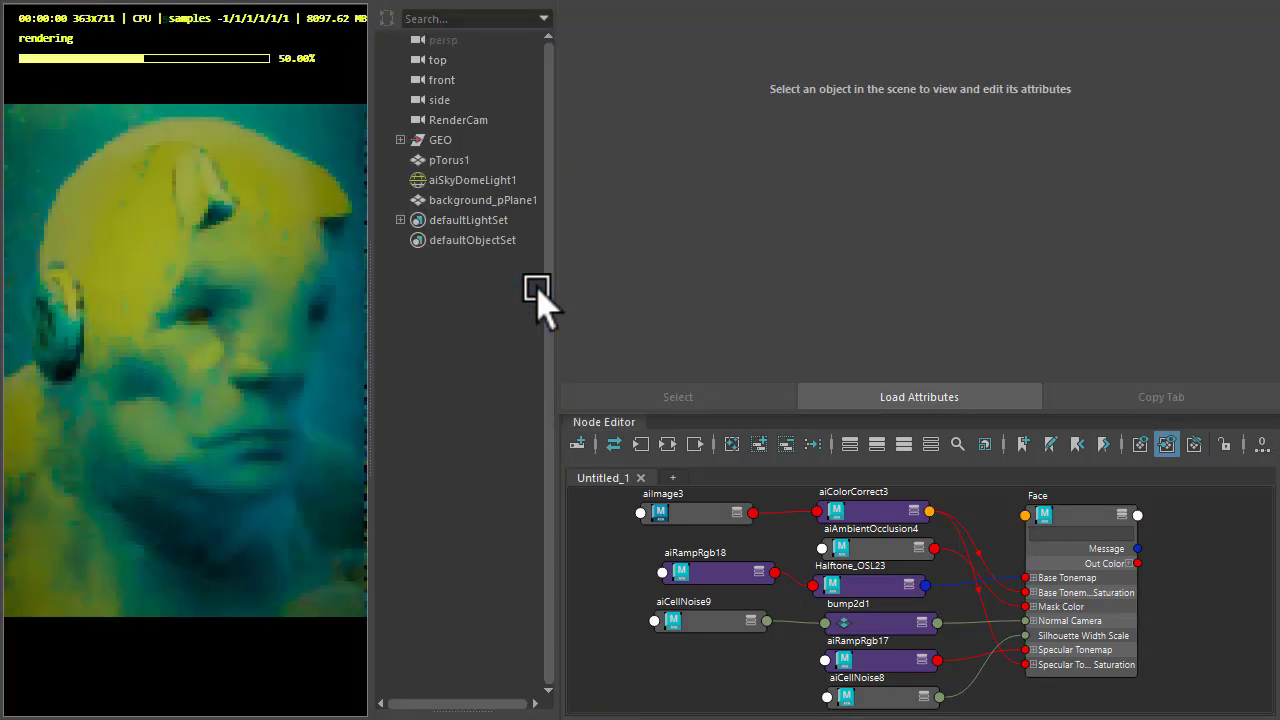
click(452, 163)
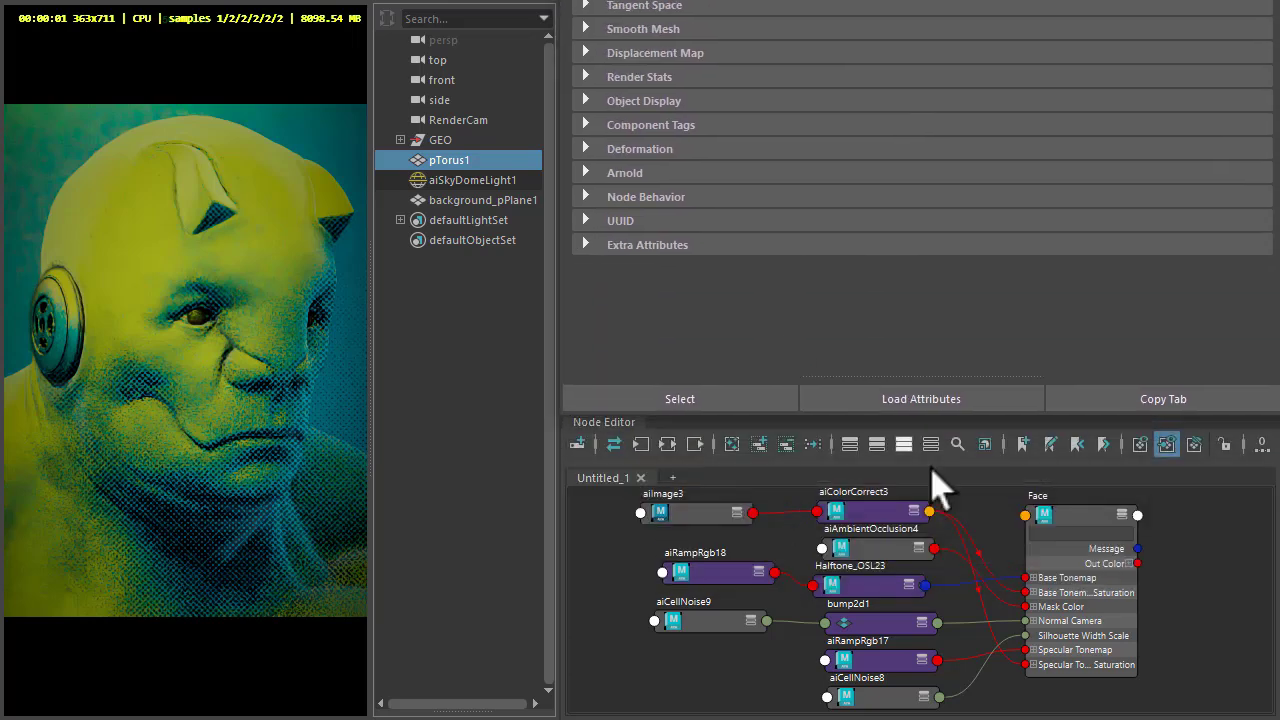
click(1082, 520)
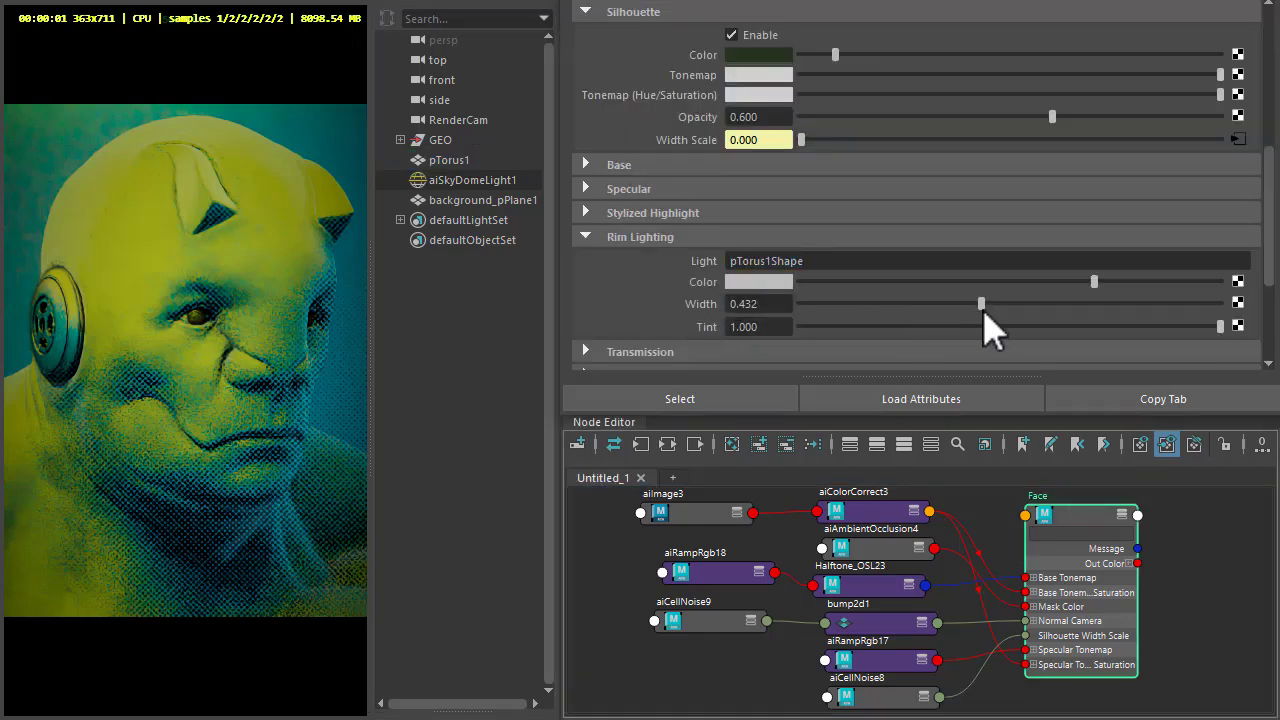
Step: Try a Rim Lighting Width of 0 and then 1 on the Face shader, and set it to 0.5
drag(985, 312, 674, 334)
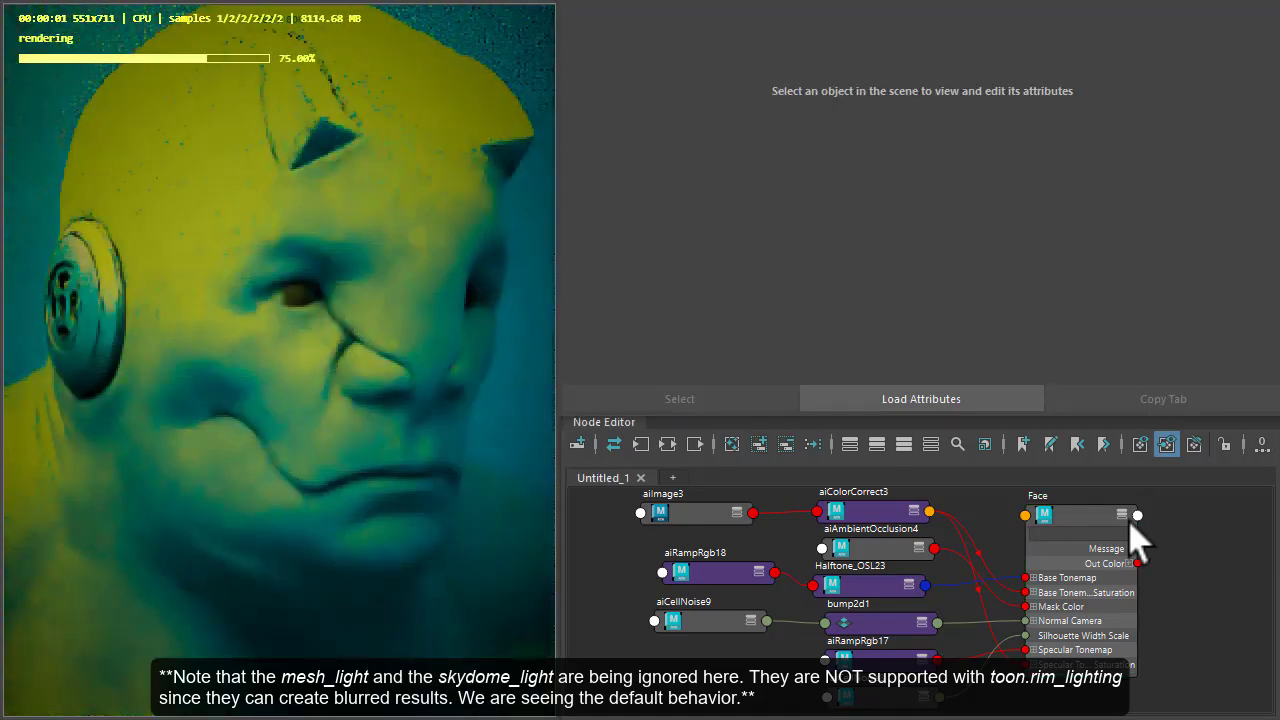
click(1082, 520)
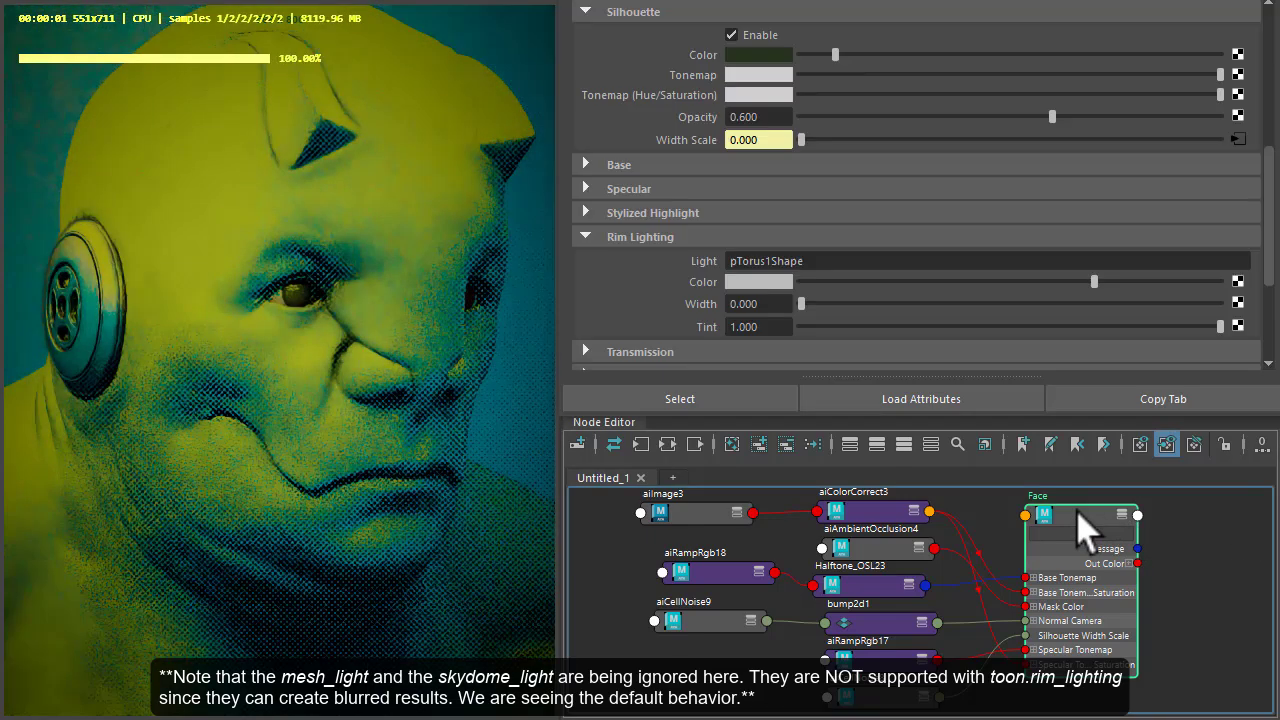
drag(820, 316, 1228, 325)
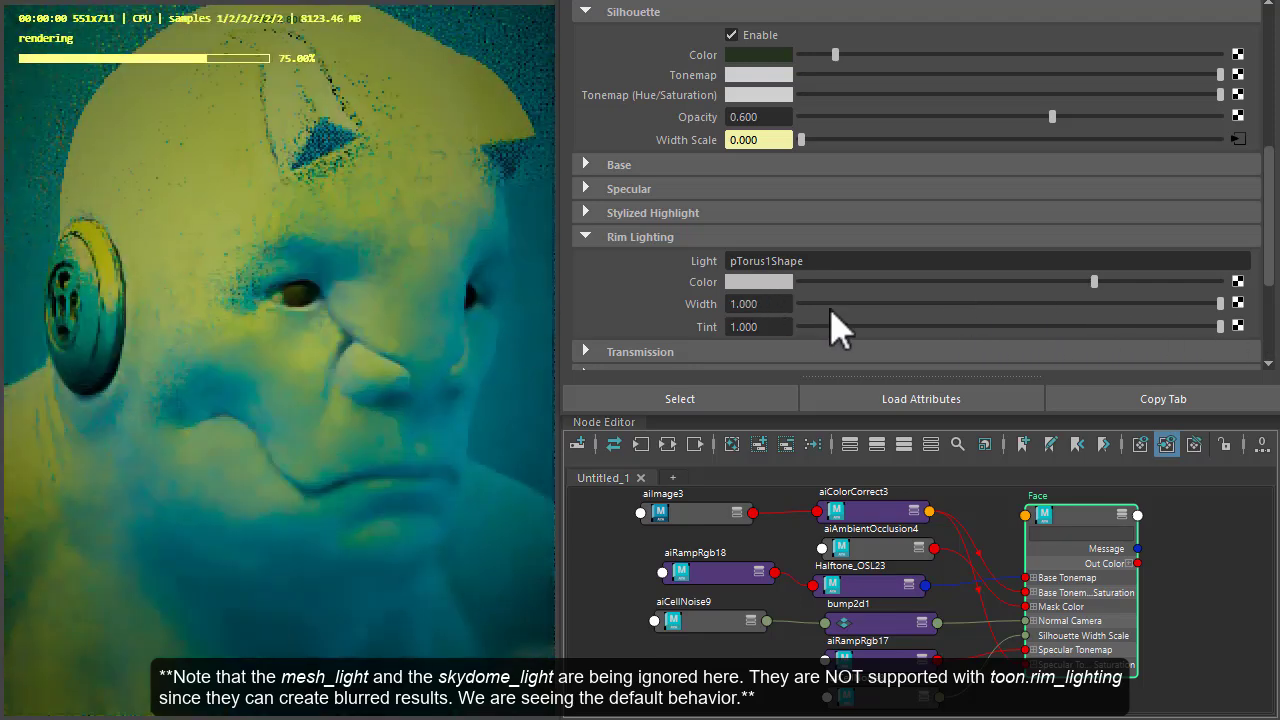
drag(804, 304, 1003, 304)
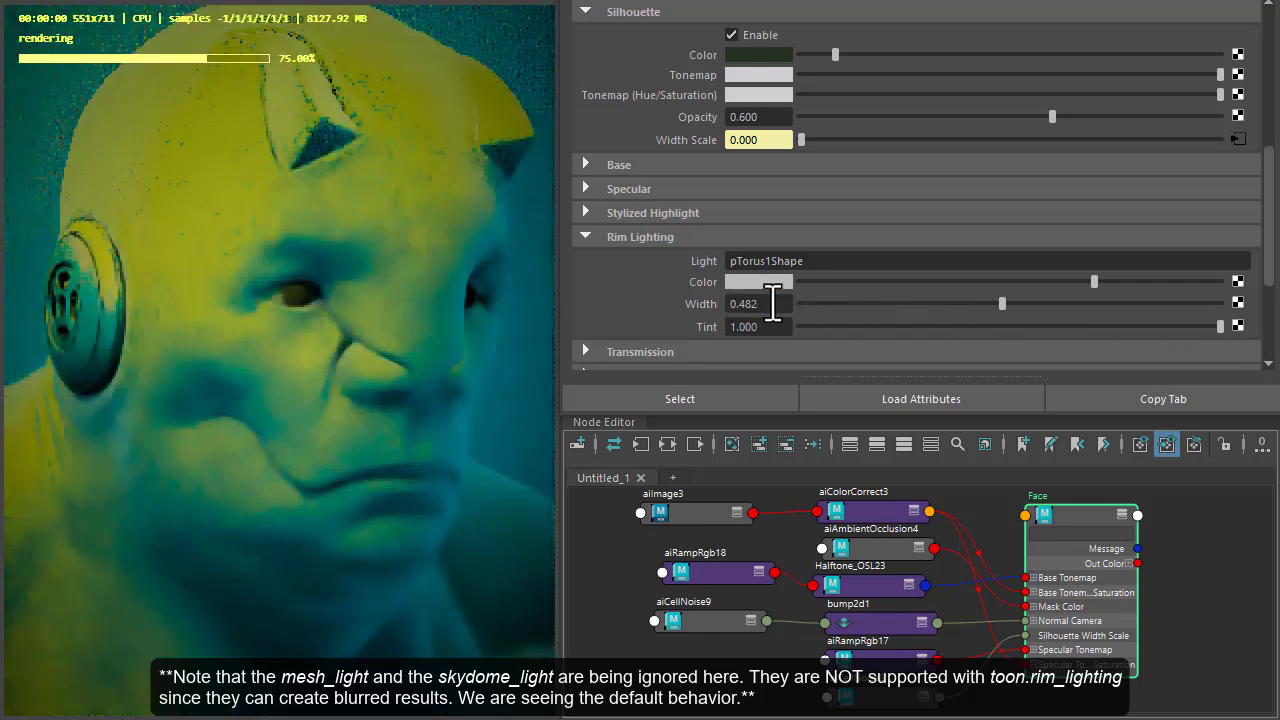
text(0.5)
key(Tab)
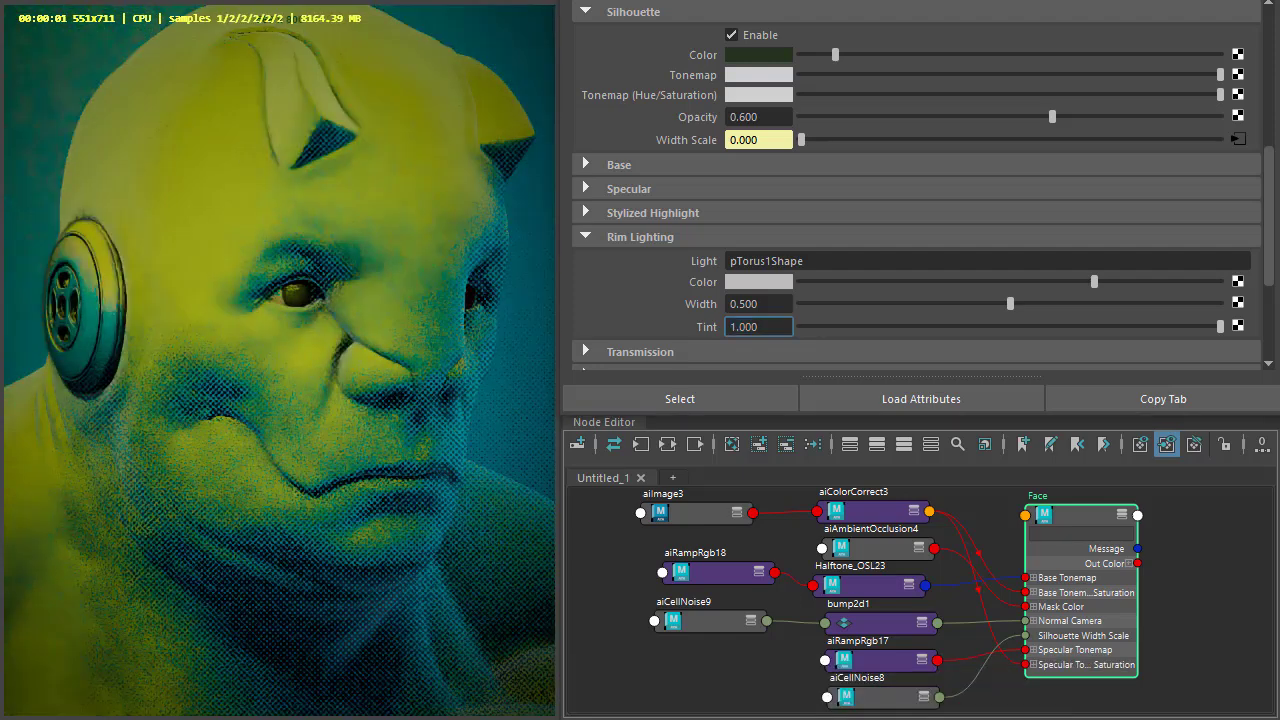
Step: Try a Rim Lighting Tint of 0 on the Face shader and set it back to 1
drag(891, 329, 766, 357)
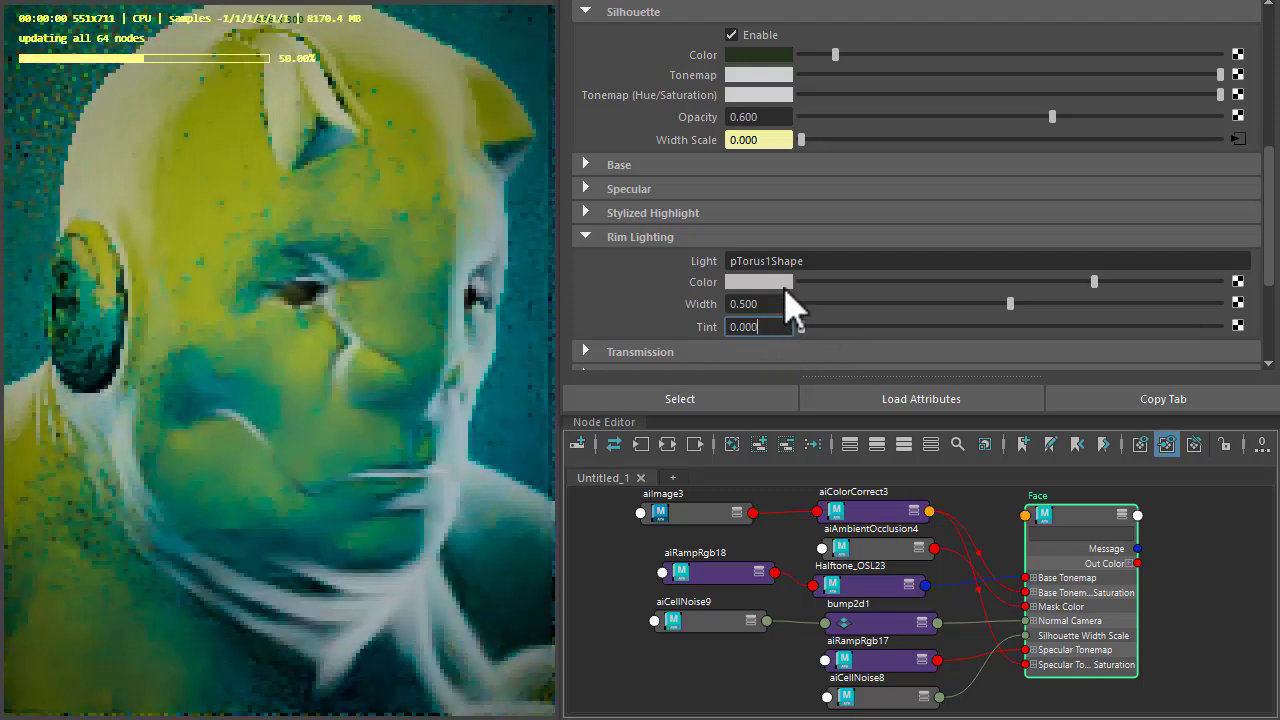
drag(809, 337, 1270, 350)
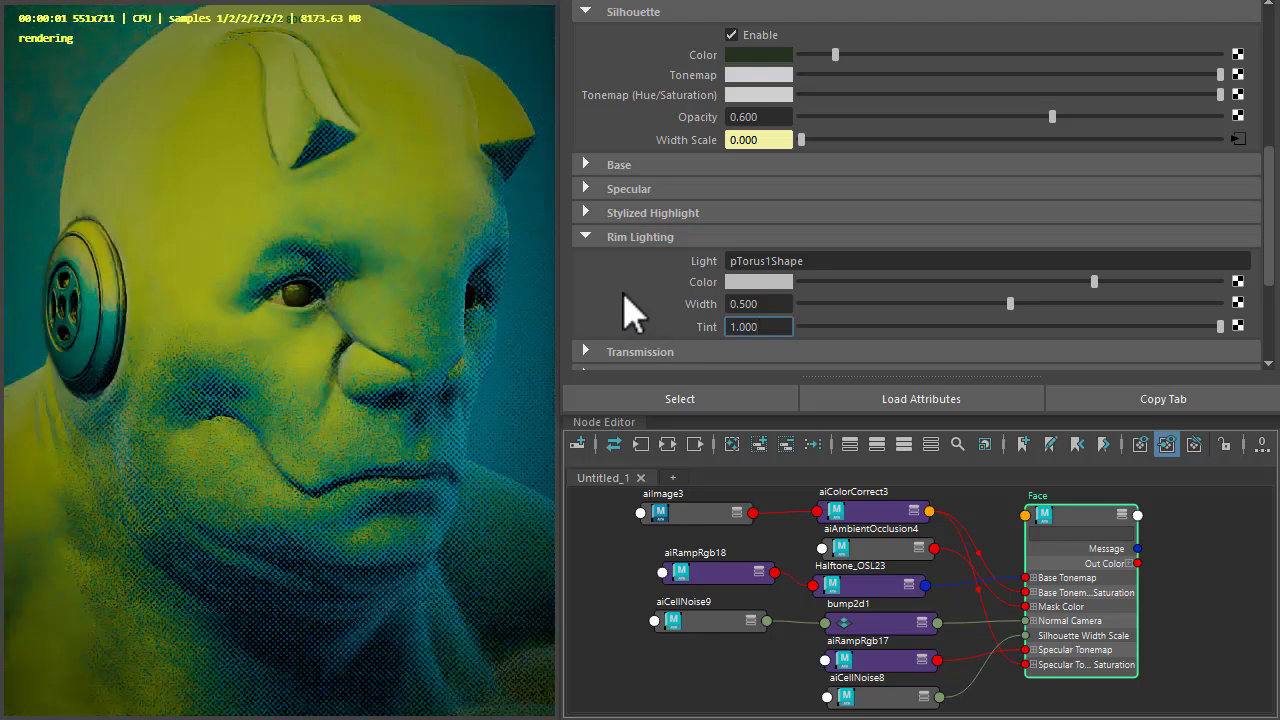
Step: Review the Face shader's Base color and tonemap settings, and collapse the Base and Rim Lighting sections
scroll(640, 305, up, 5)
scroll(645, 280, up, 1)
scroll(770, 285, down, 5)
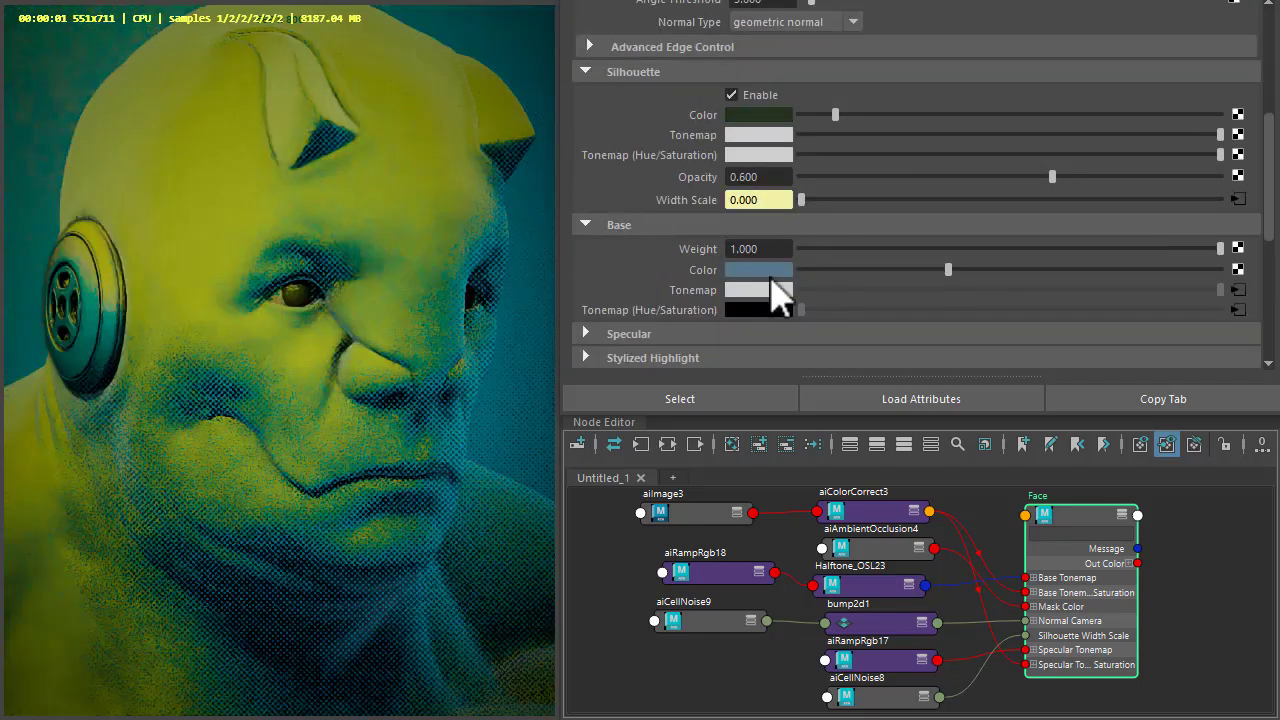
click(645, 225)
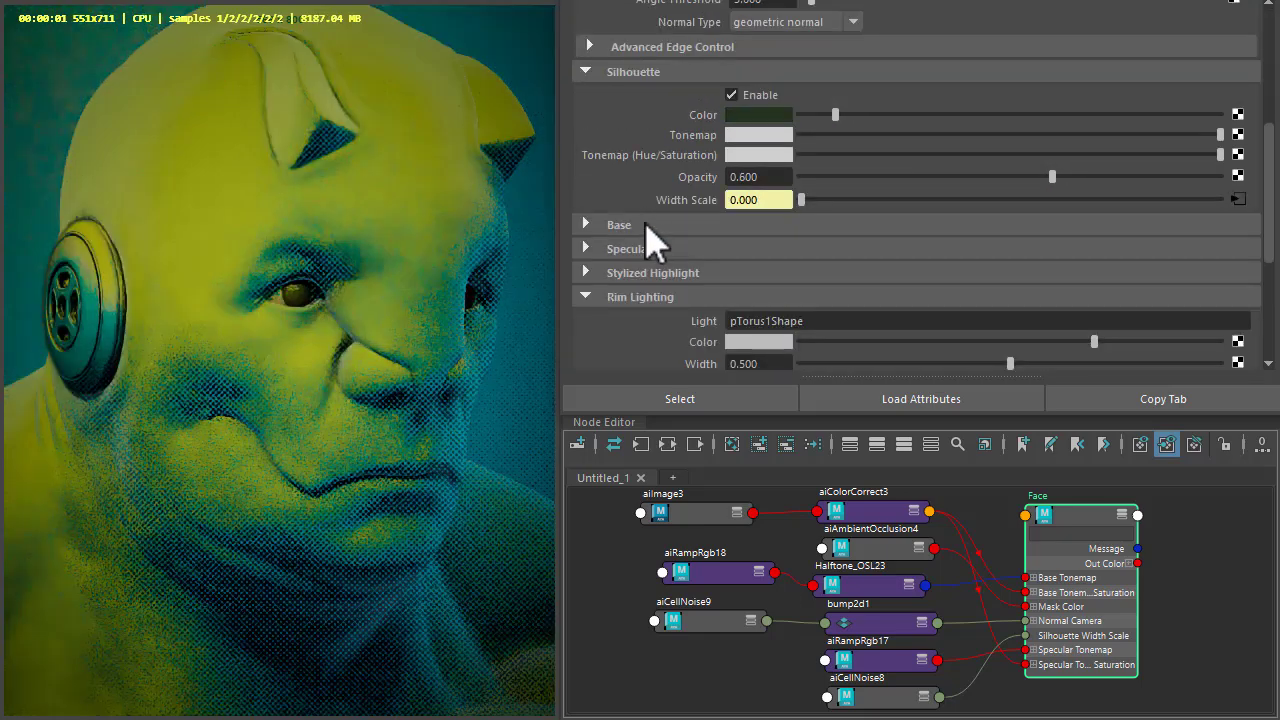
click(645, 299)
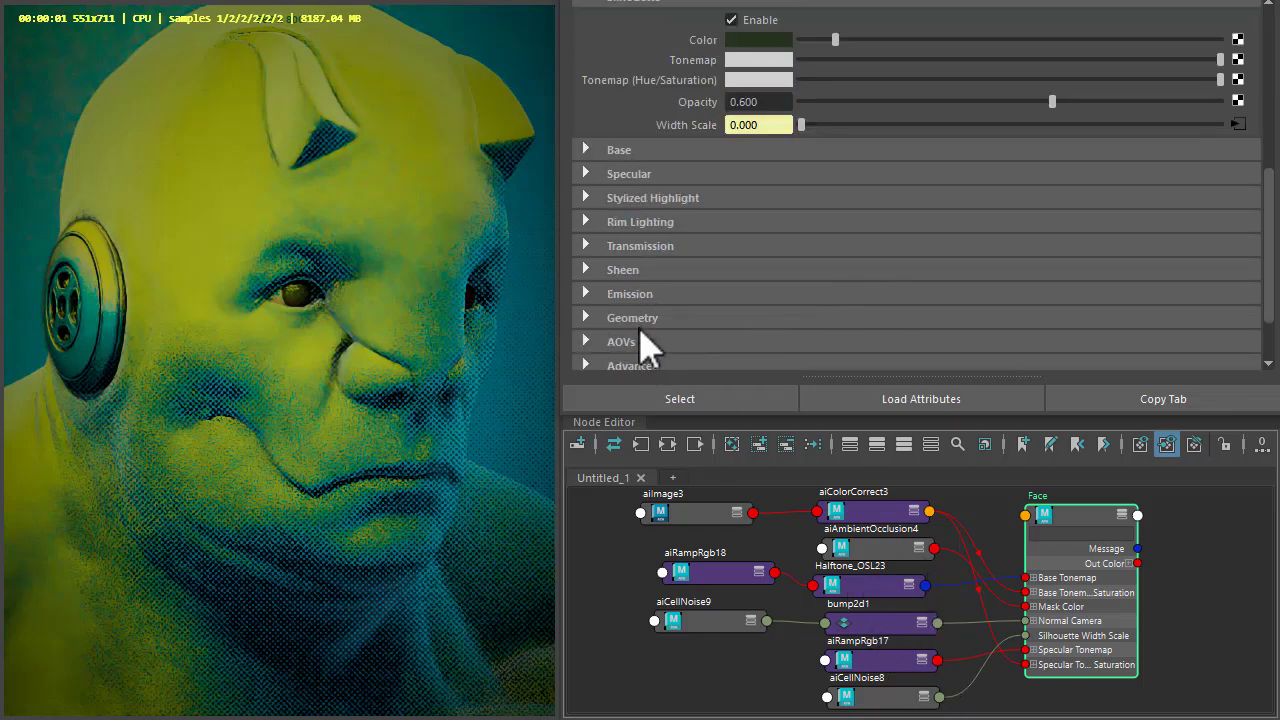
Step: View the Bump Mapping setting in the Face shader's Geometry section and inspect the connected aiCellNoise9 node
click(641, 323)
scroll(644, 330, down, 3)
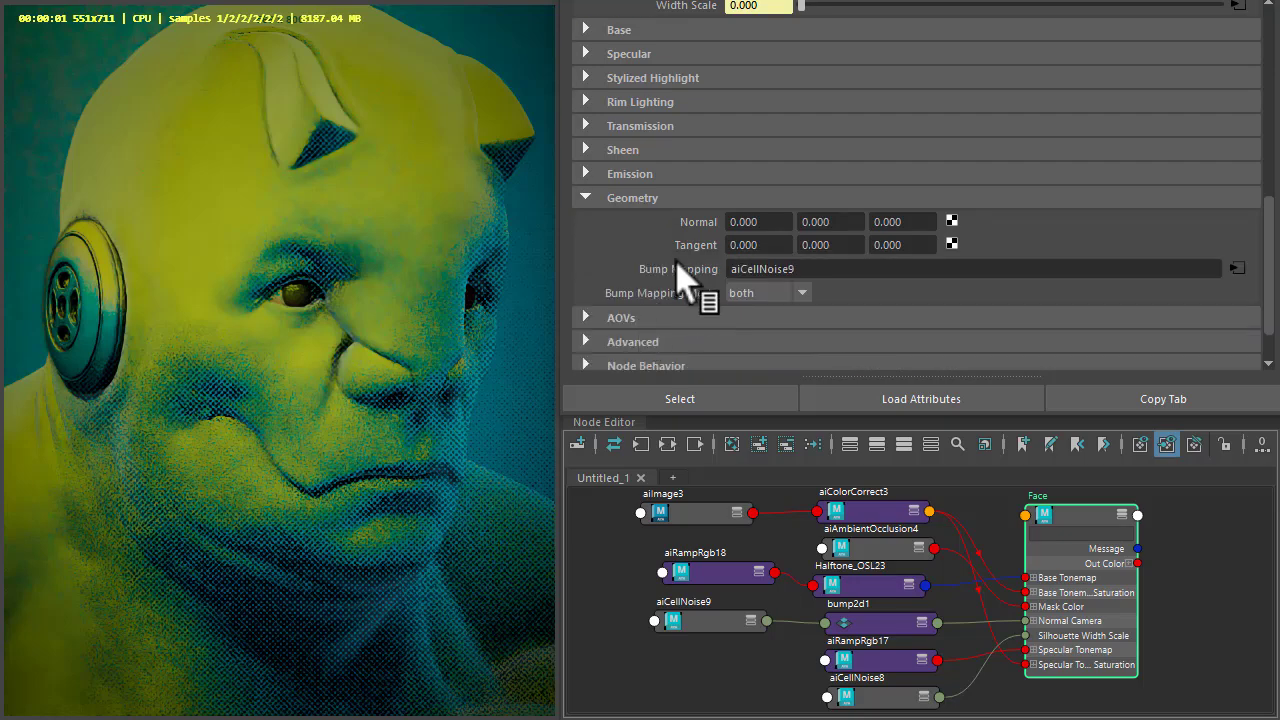
click(718, 620)
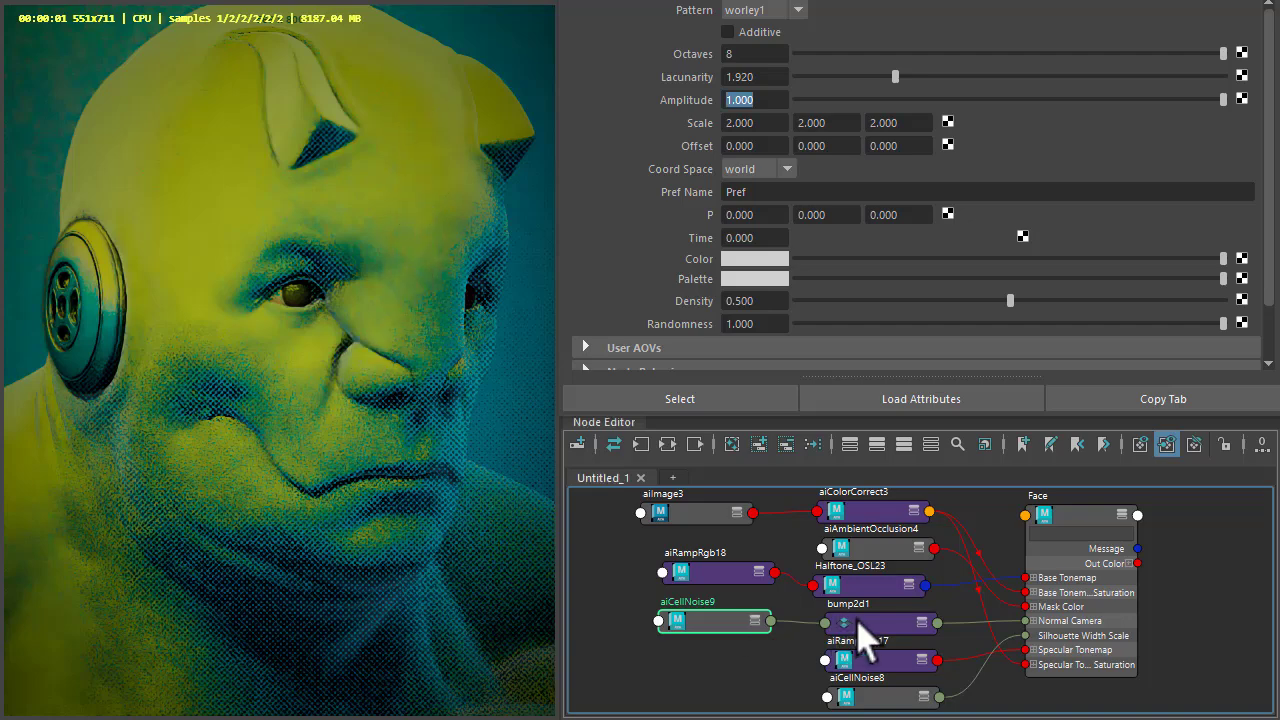
Step: Try a Bump Depth of 0 and then 0.1 on the bump2d1 node
click(866, 635)
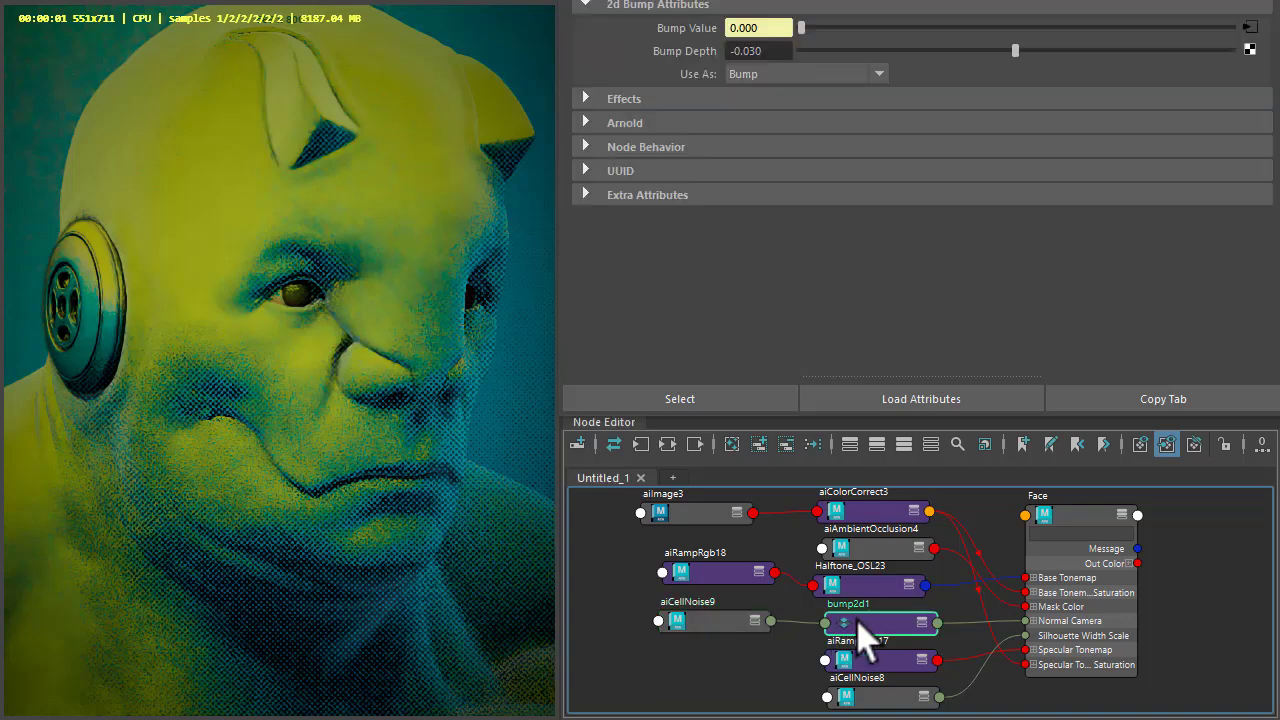
click(769, 52)
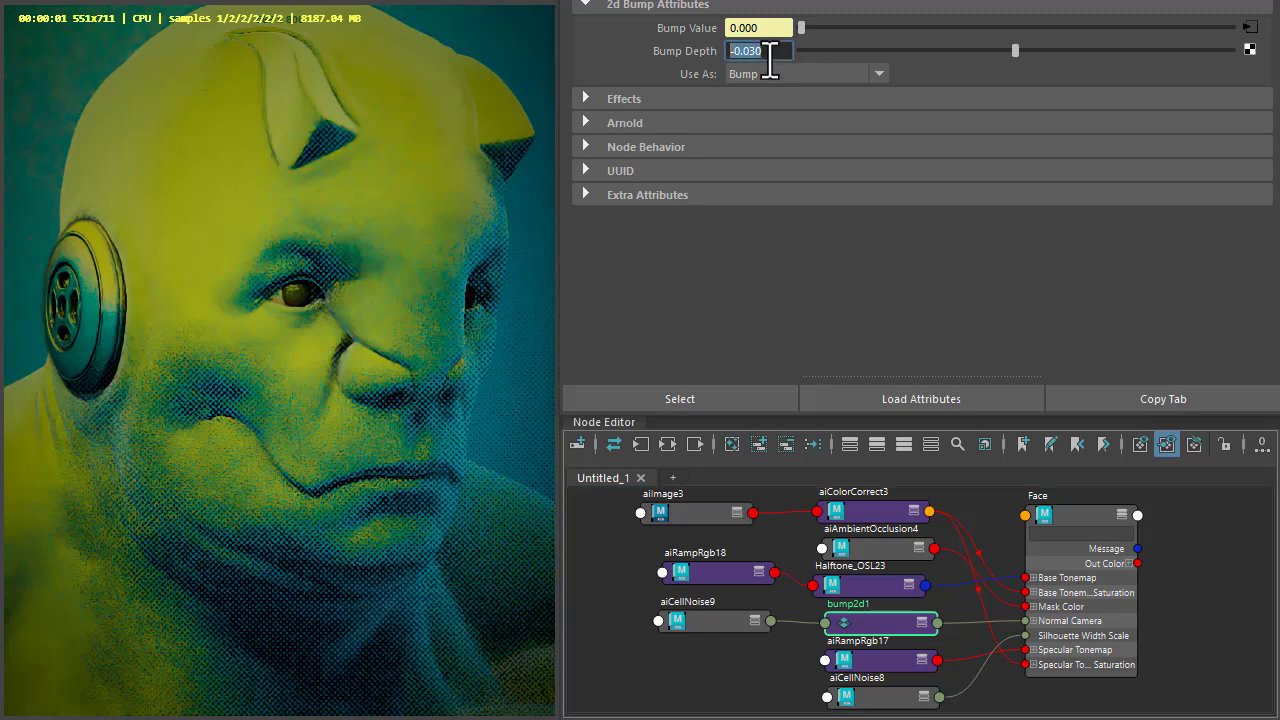
text(0)
key(Return)
key(Return)
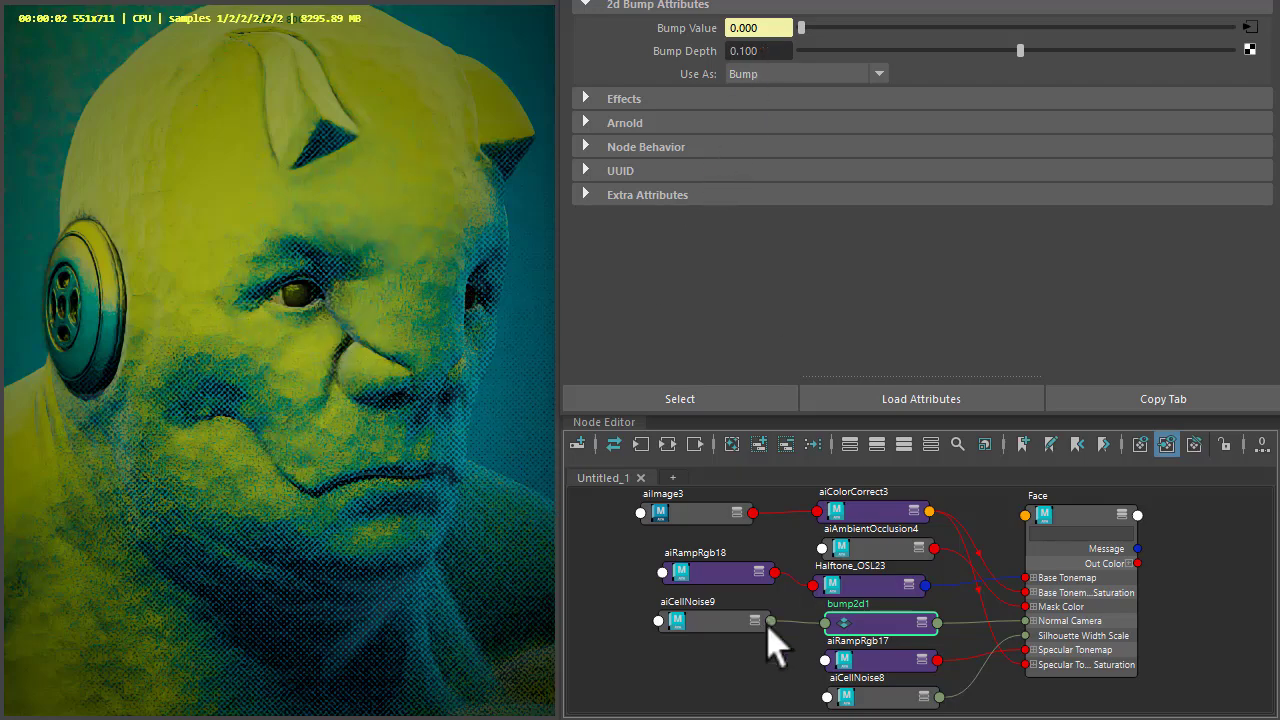
Step: View the aiCellNoise9 attributes again, and set the Bump Depth of bump2d1 back to -0.03
click(710, 628)
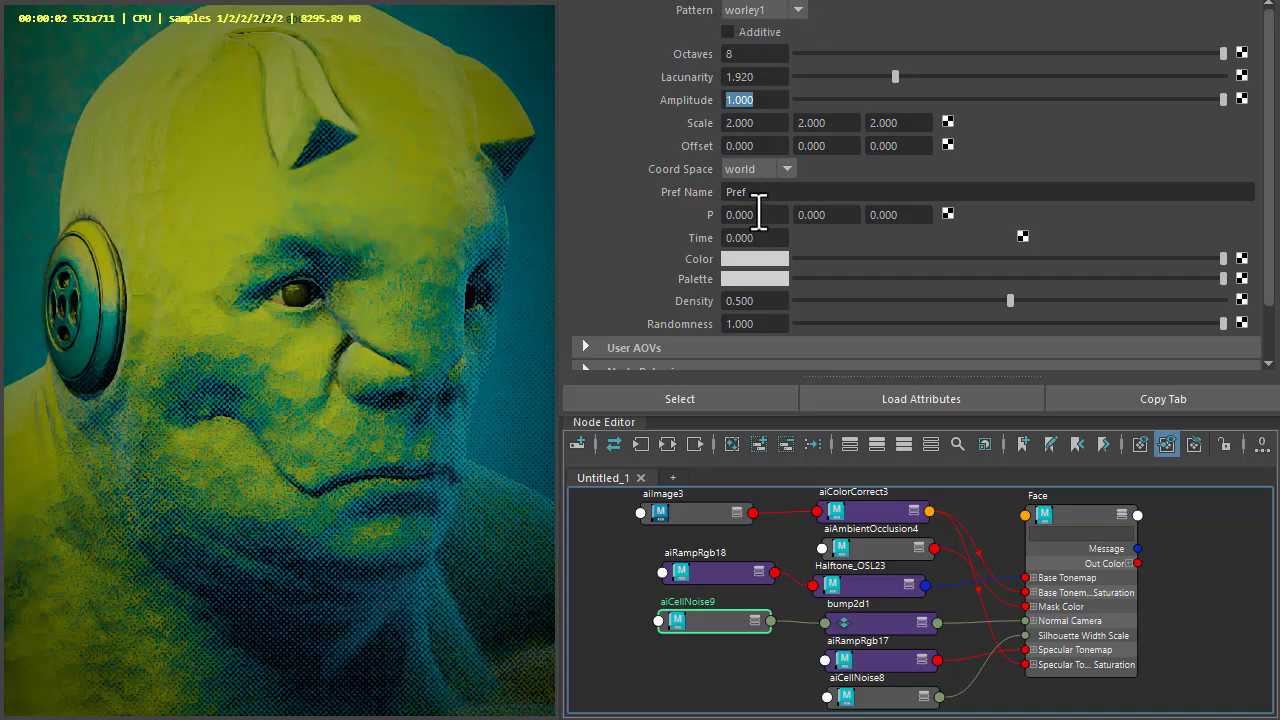
click(880, 625)
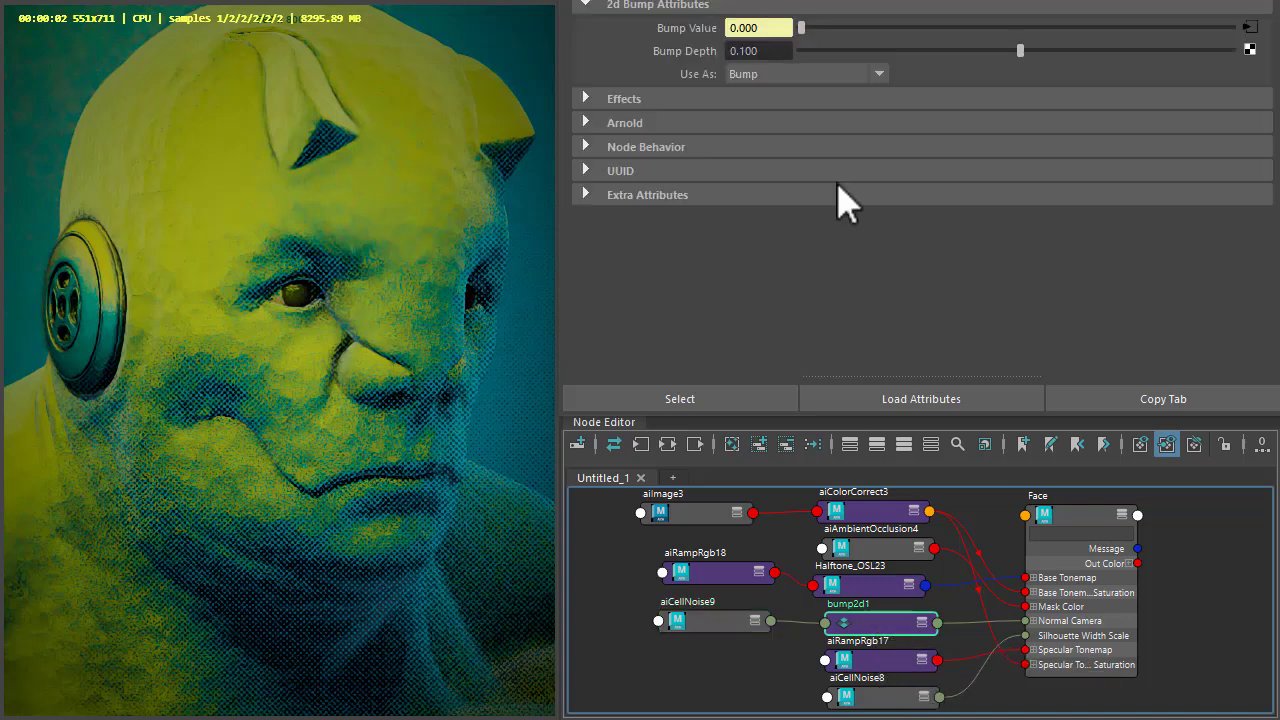
click(757, 51)
text(-0.030)
key(Return)
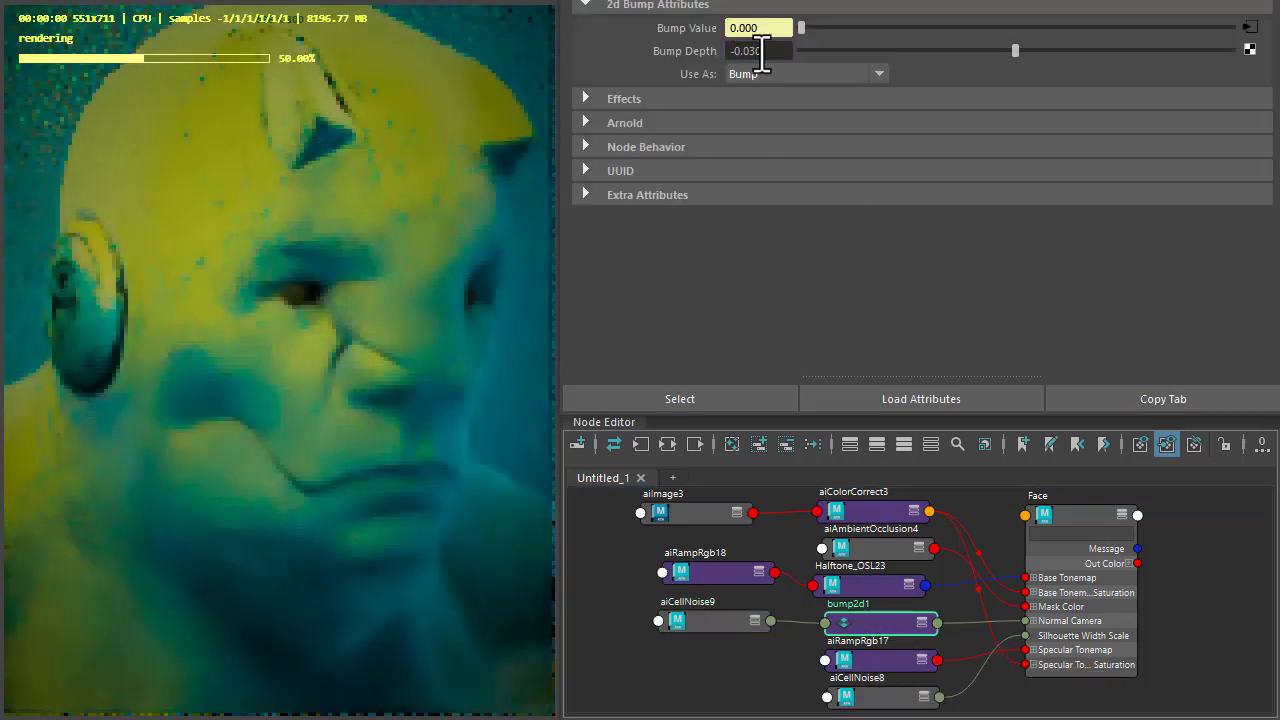